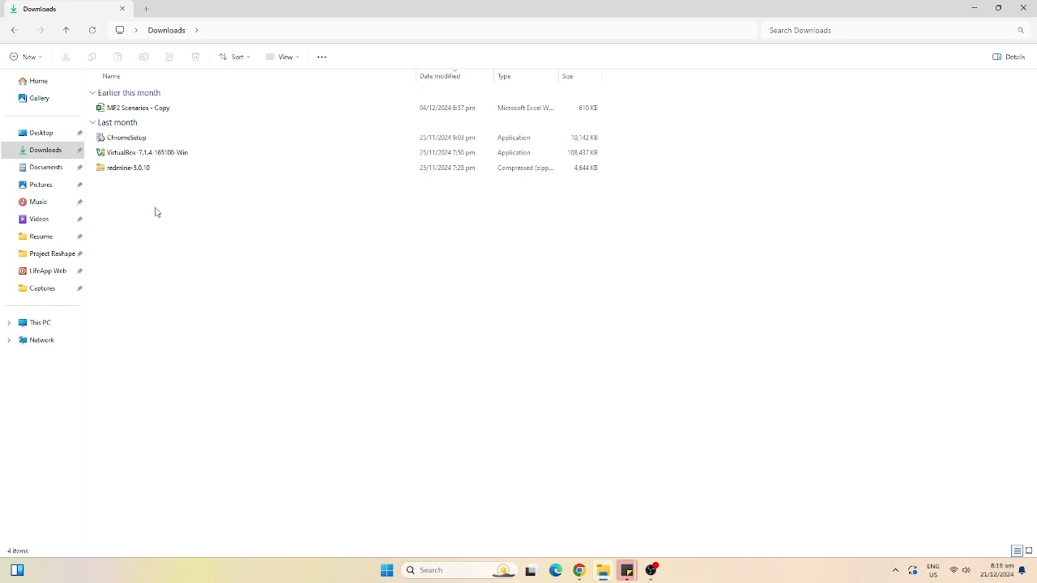
Run the VirtualBox-7.1.4-165100-Win installer from the Downloads folder and accept the license agreement
double_click(156, 154)
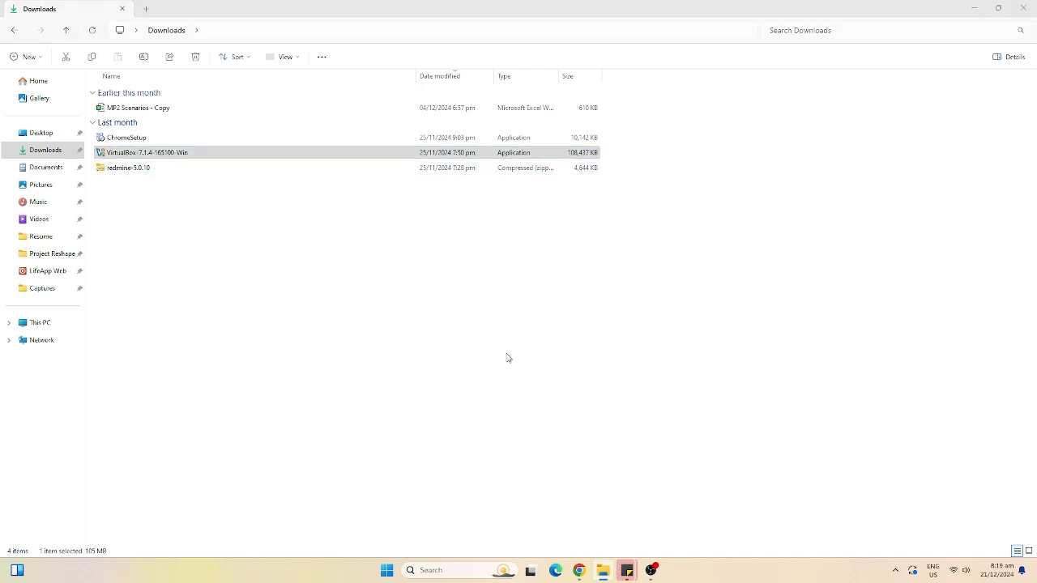
click(581, 572)
click(580, 572)
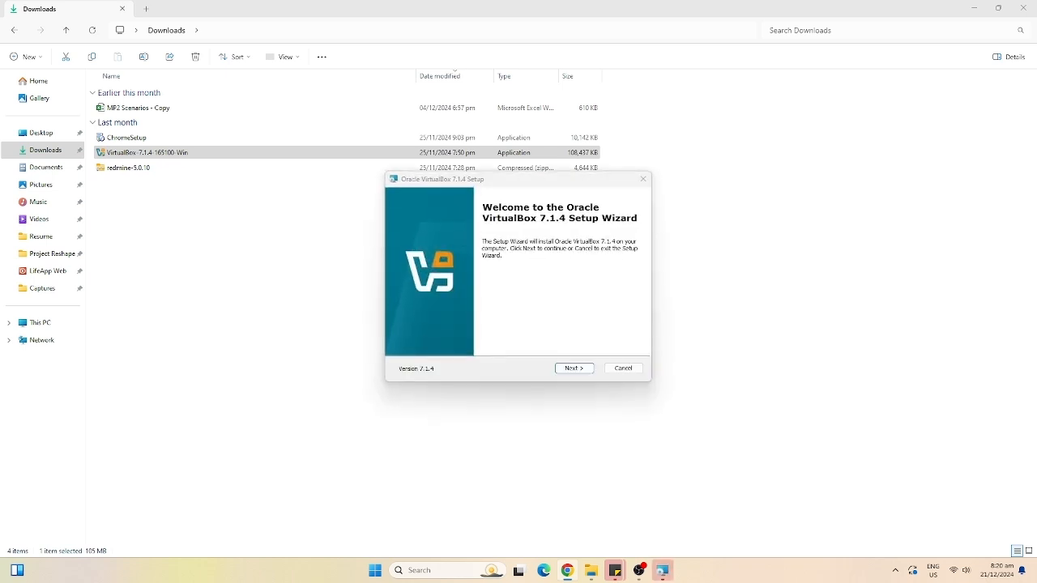
click(569, 369)
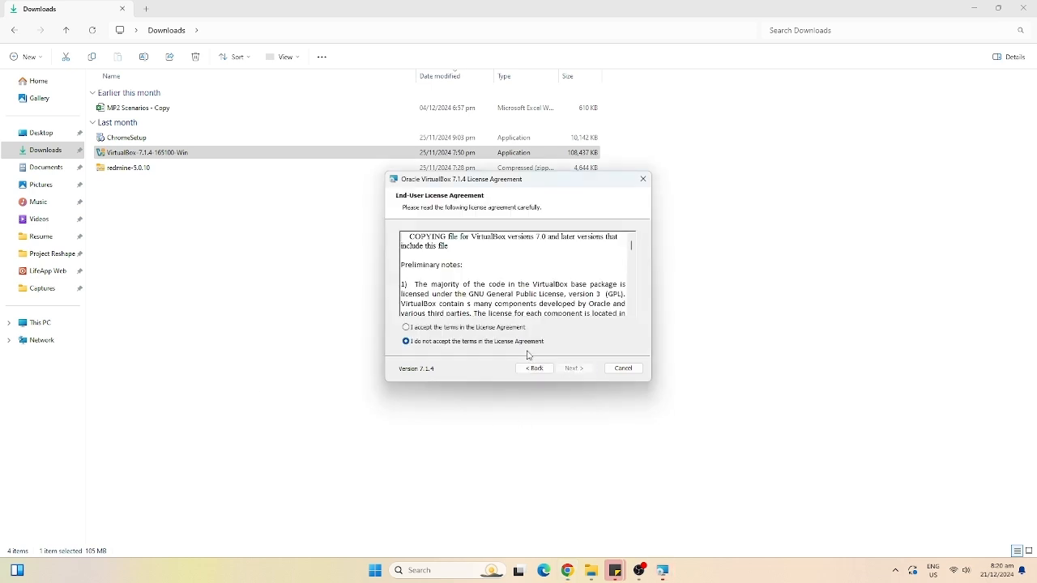
click(505, 329)
click(585, 369)
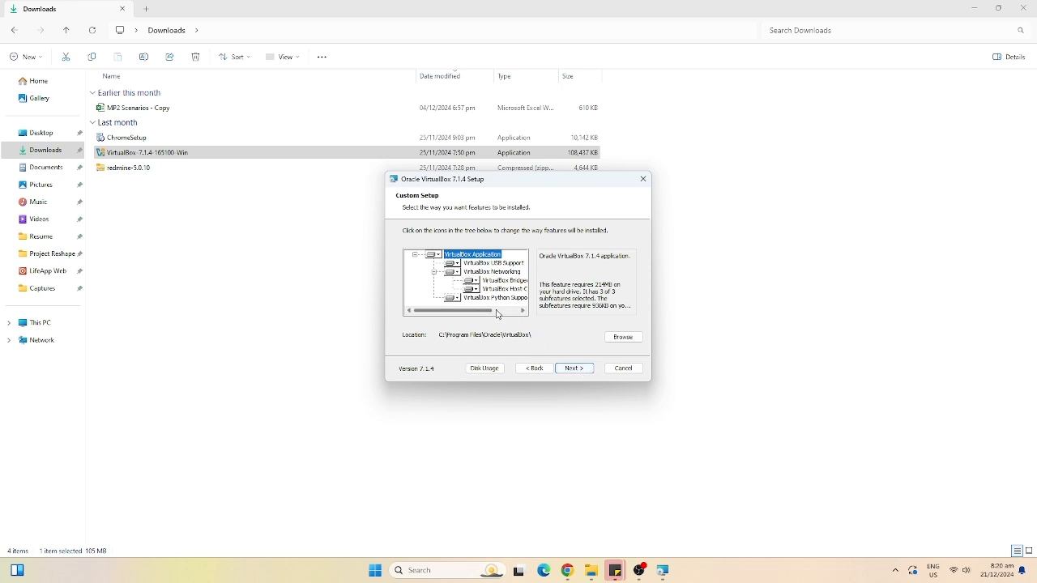
Install VirtualBox with the default features, location and shortcut options, agreeing to the network interface reset
drag(493, 314, 519, 314)
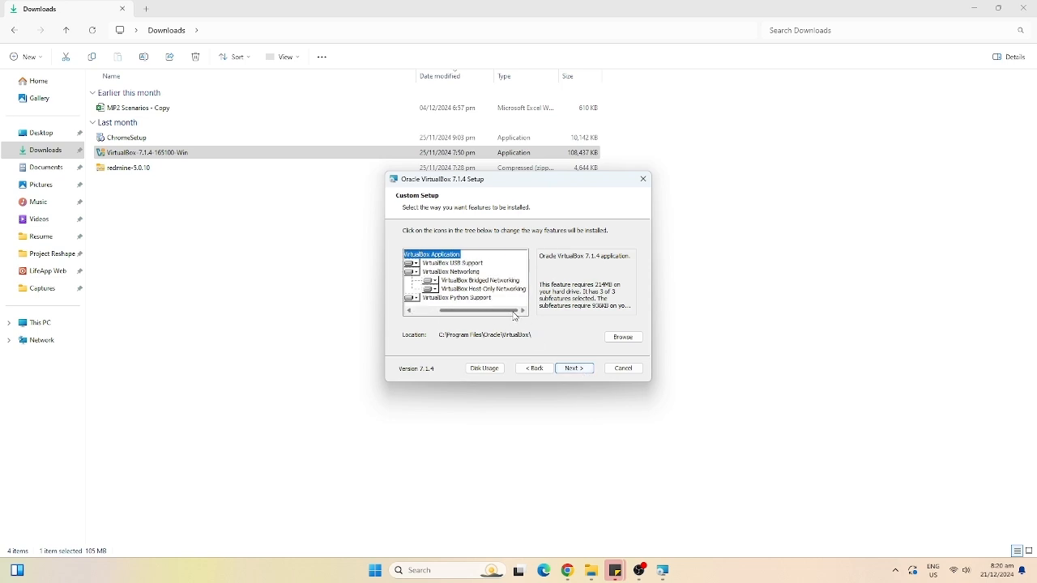
click(575, 370)
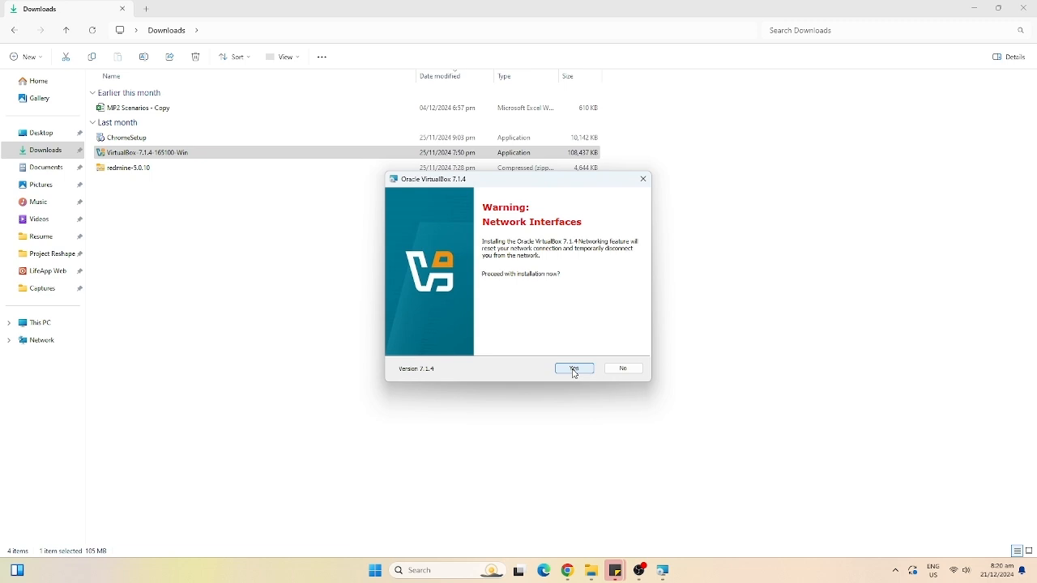
click(574, 370)
click(575, 370)
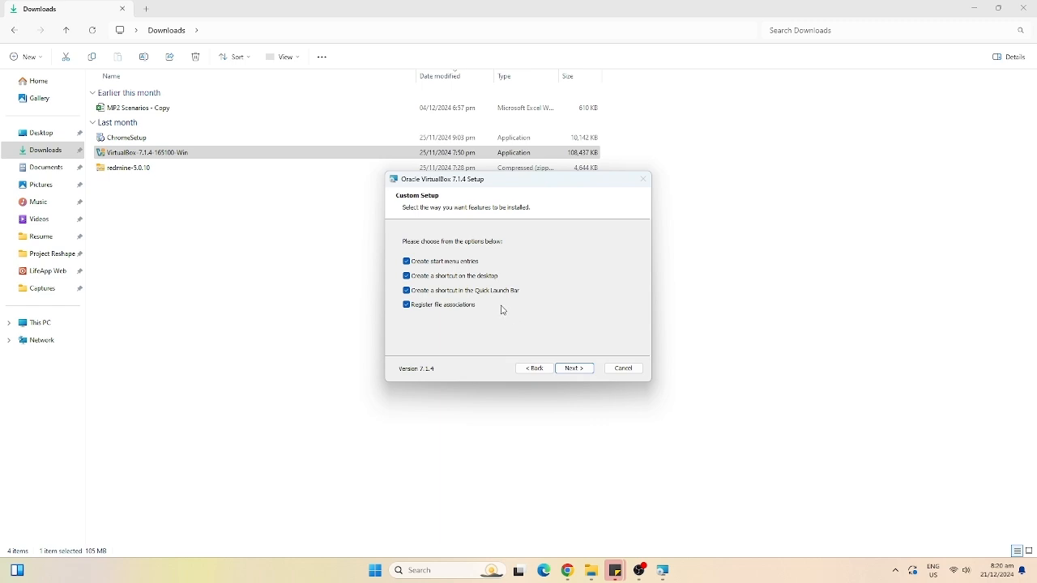
click(573, 368)
click(573, 369)
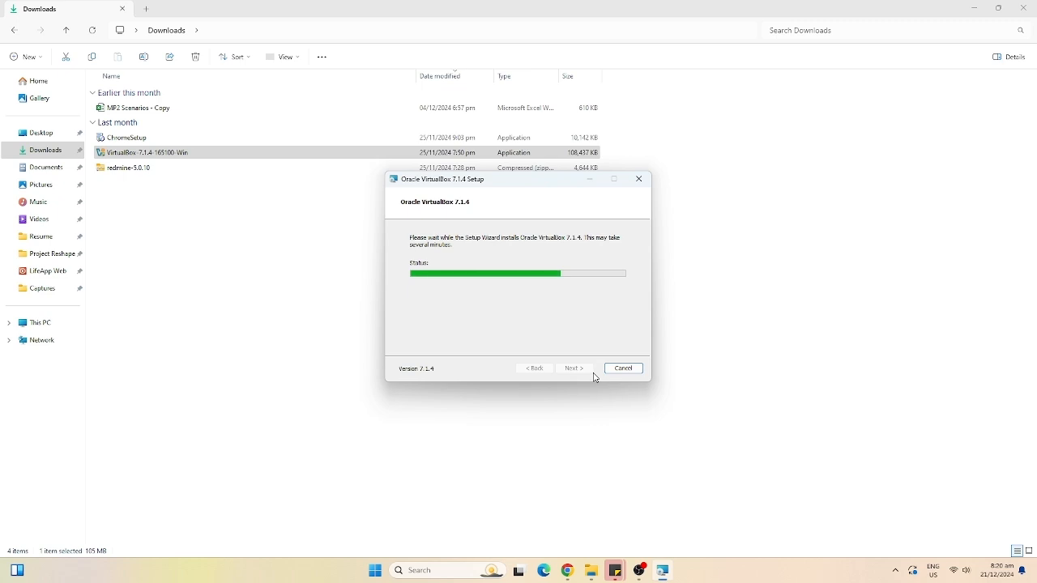
click(583, 370)
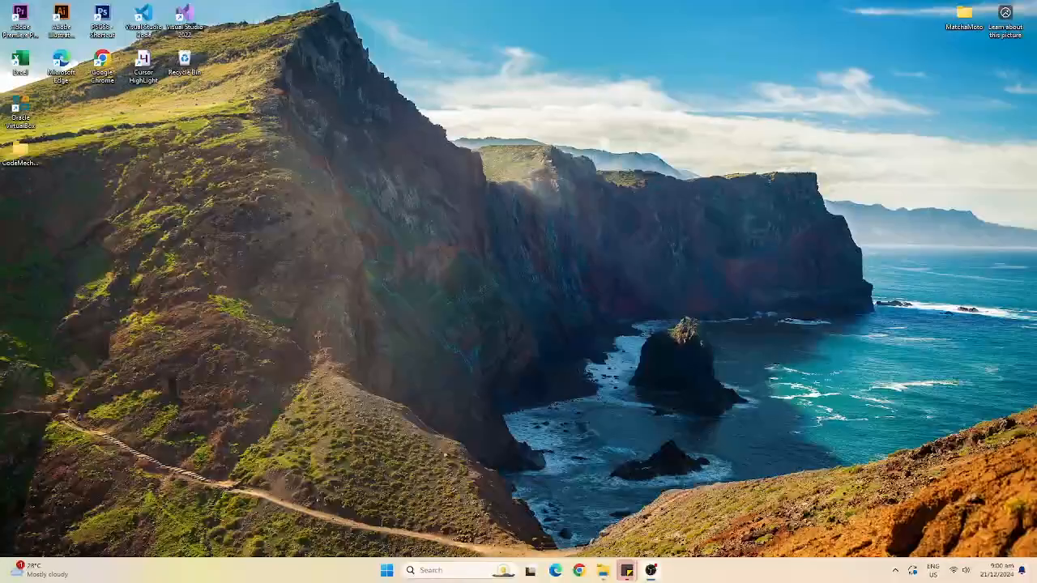
click(578, 571)
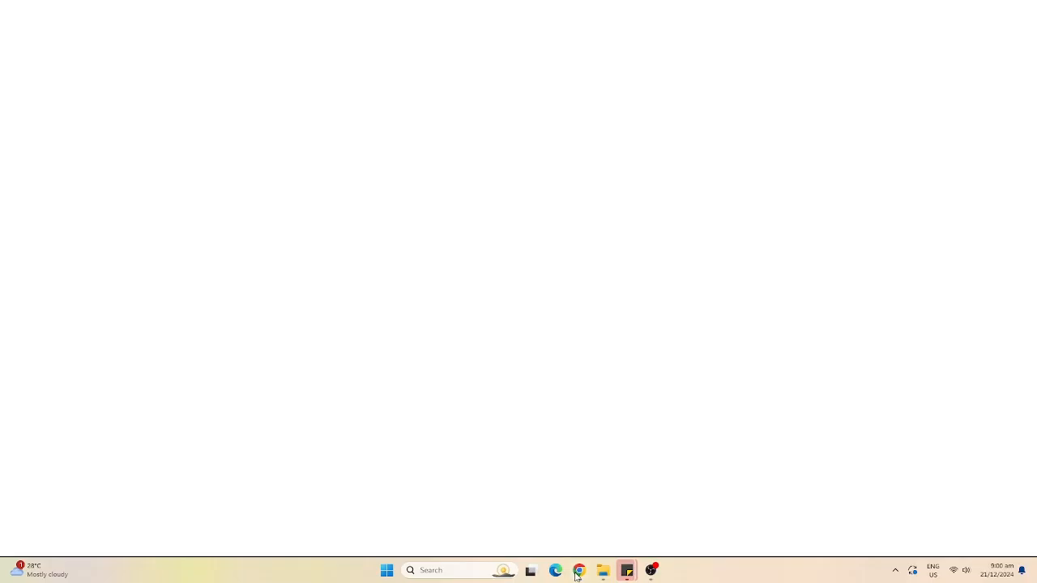
text(v)
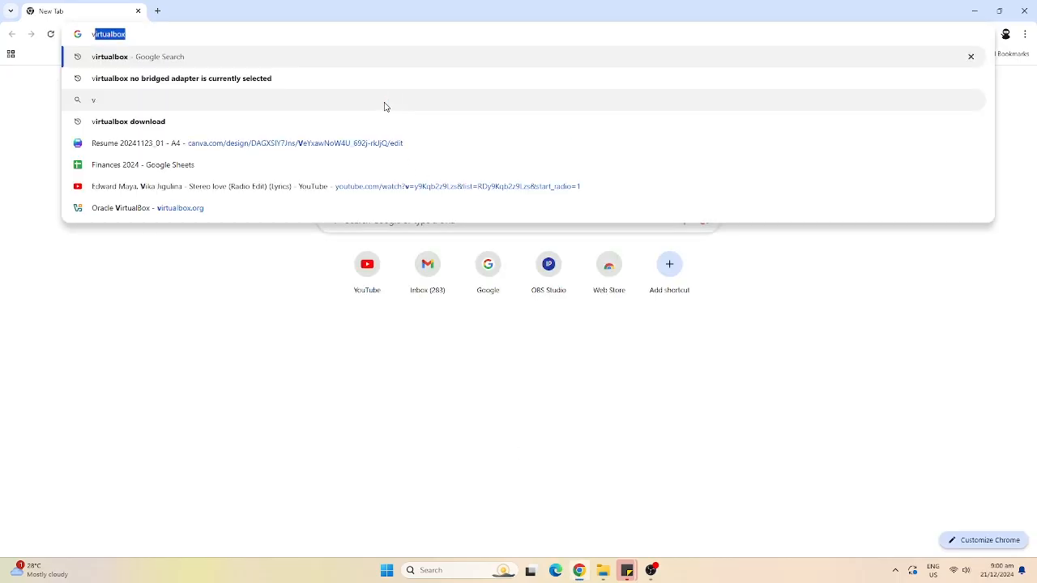
key(Delete)
key(BackSpace)
text(https://www.microsoft.com/en-us/evalcenter/download-windows-server-2019)
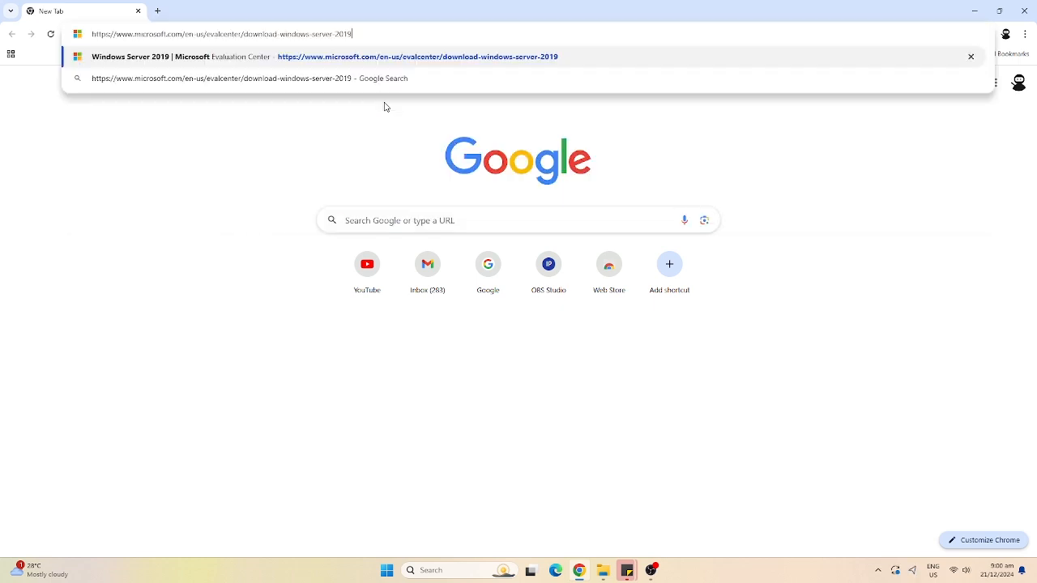
key(Return)
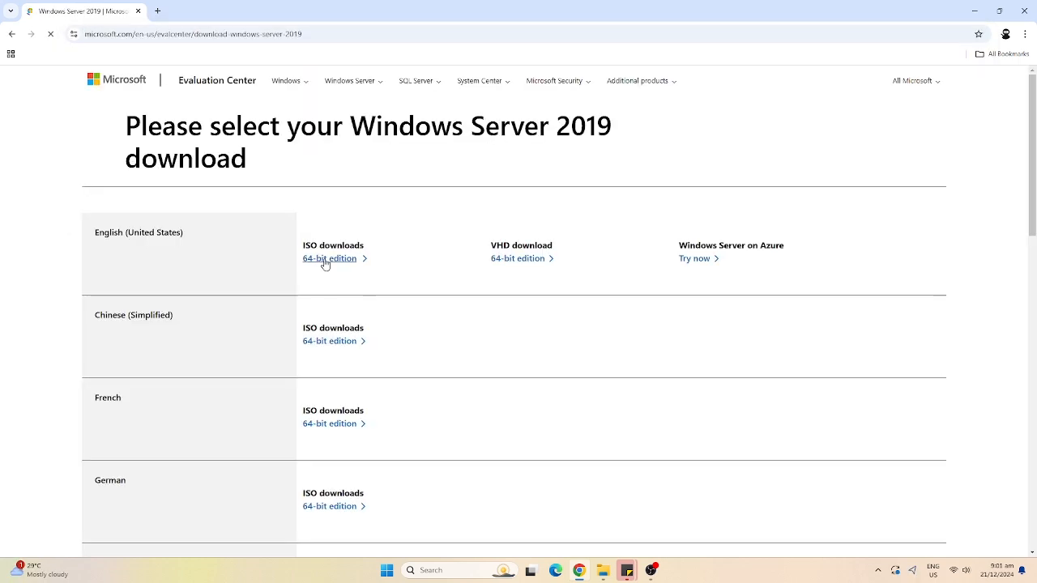
Open the browser's download history and resume the failed Windows Server 2019 ISO download
right_click(835, 161)
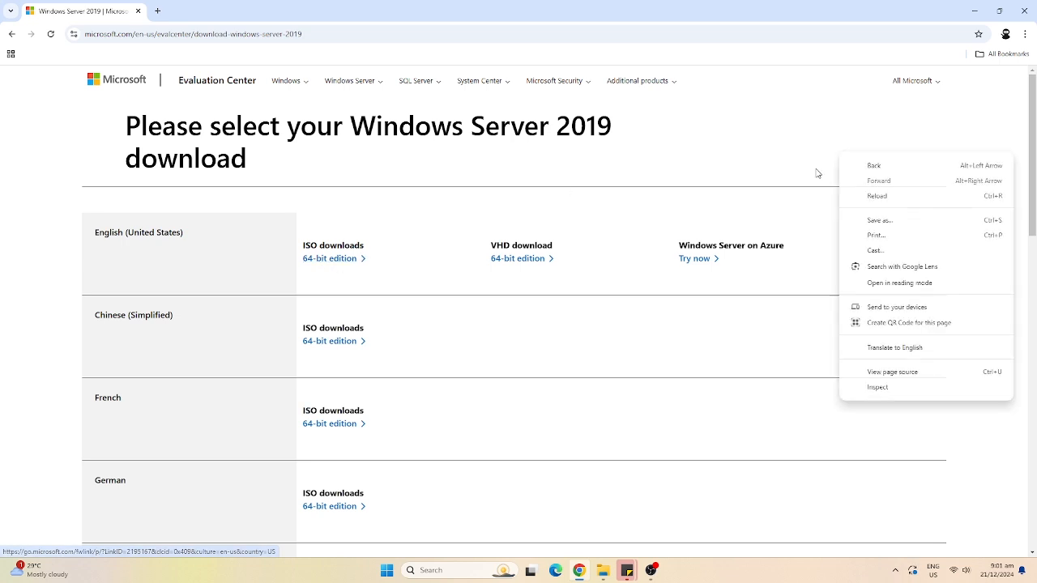
click(1023, 36)
click(818, 89)
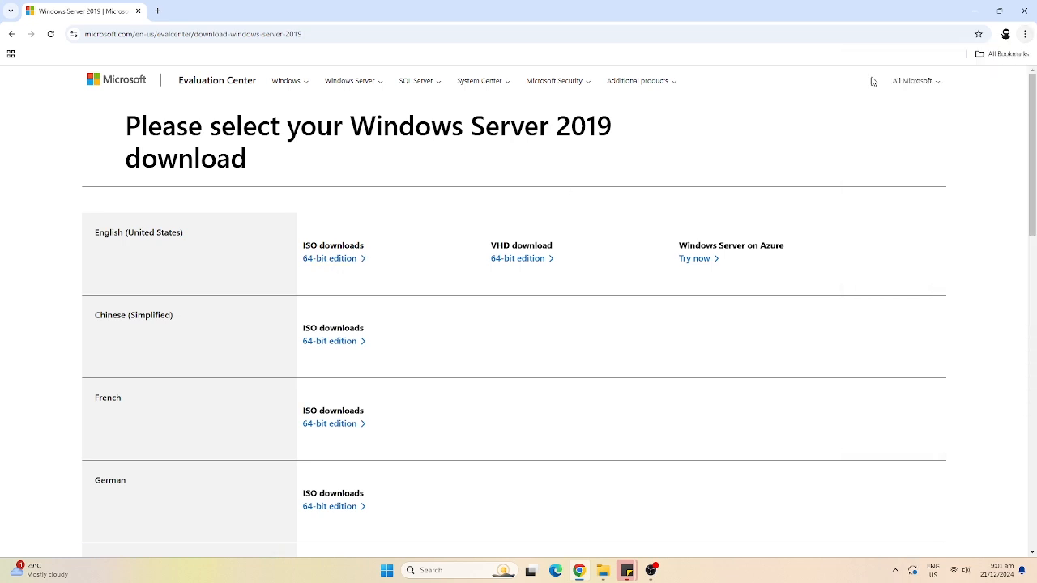
click(1025, 34)
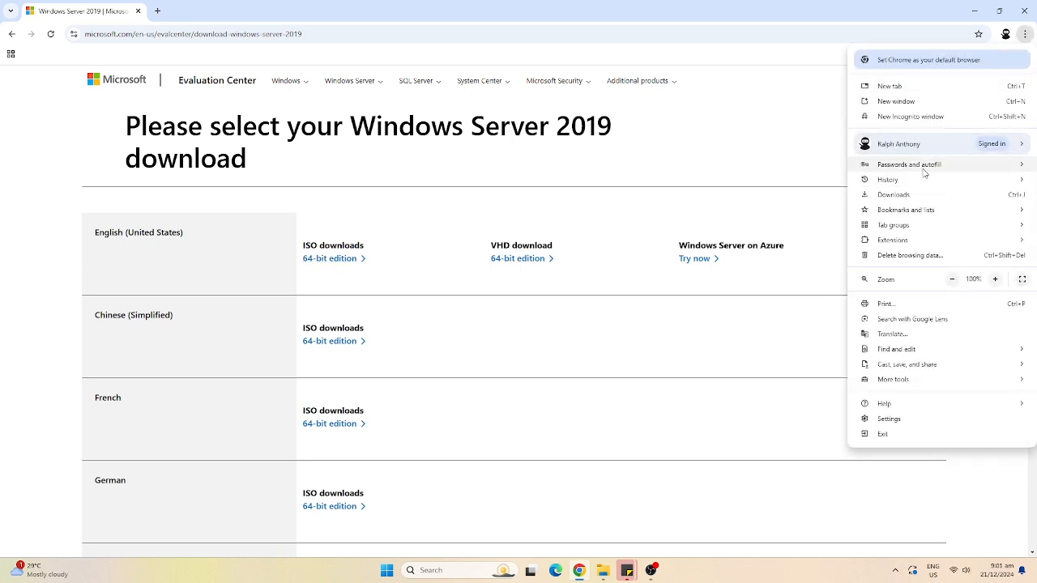
click(914, 197)
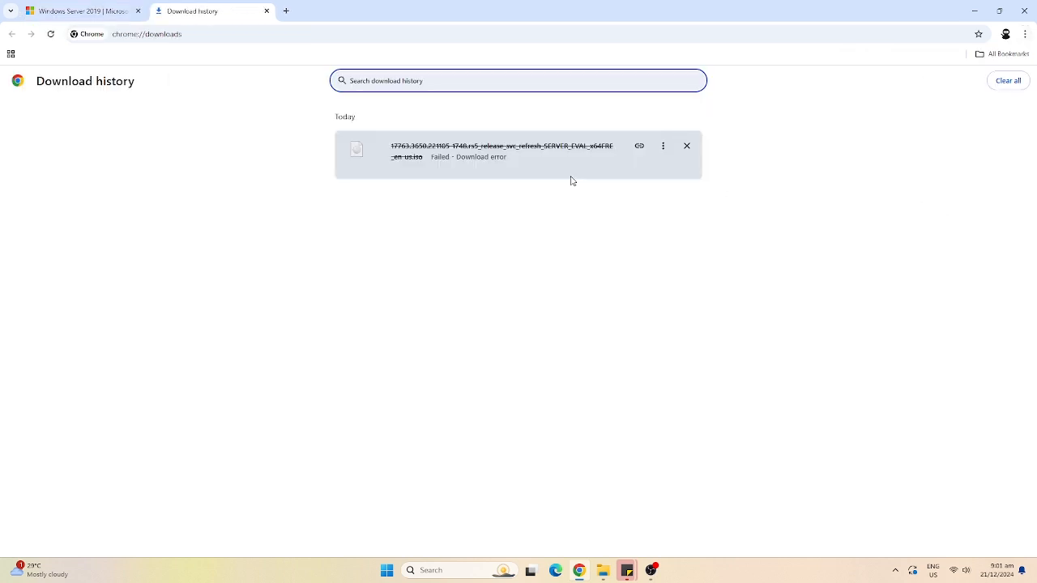
right_click(538, 161)
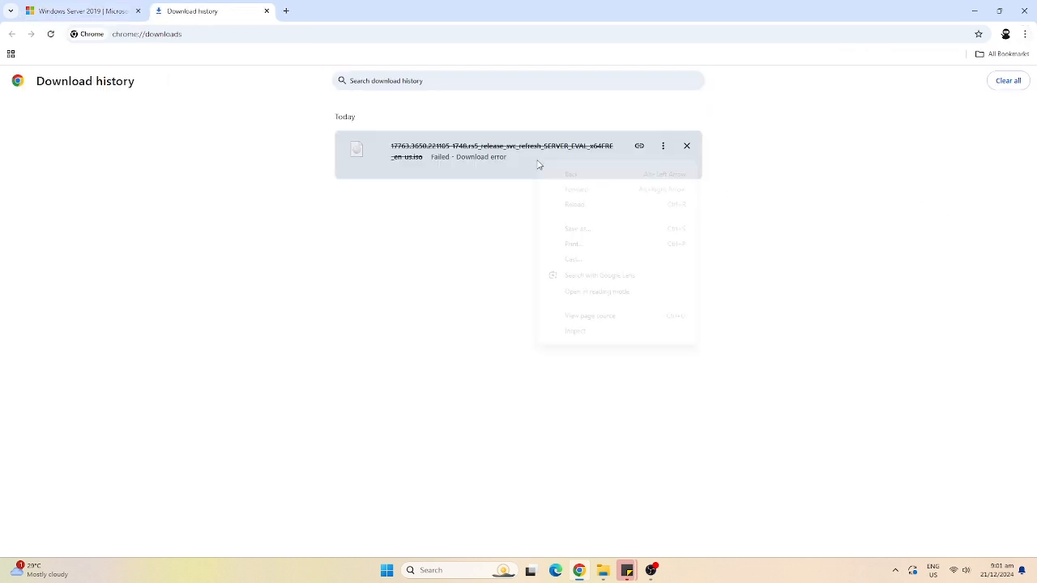
click(662, 146)
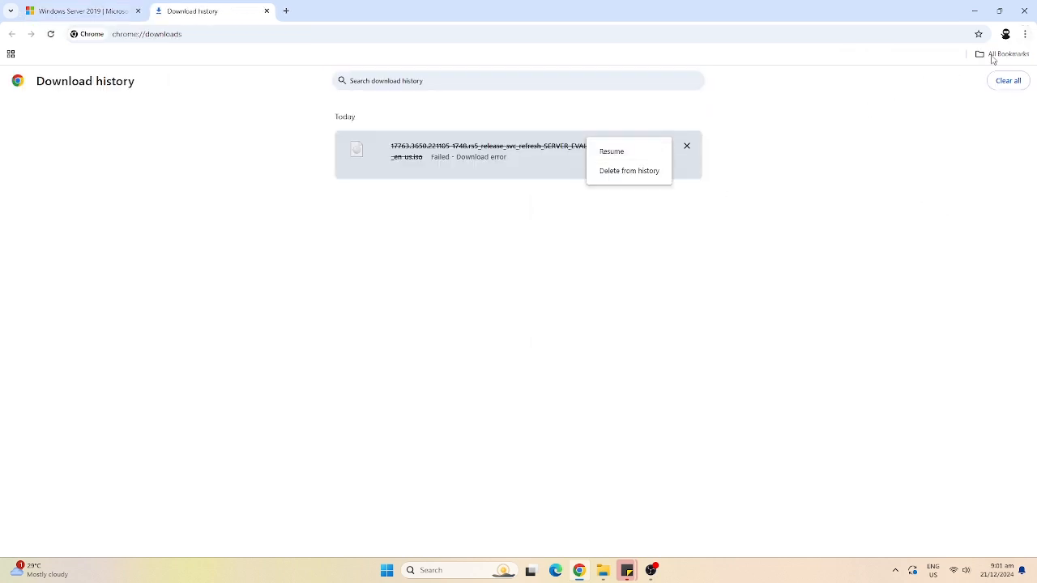
click(629, 154)
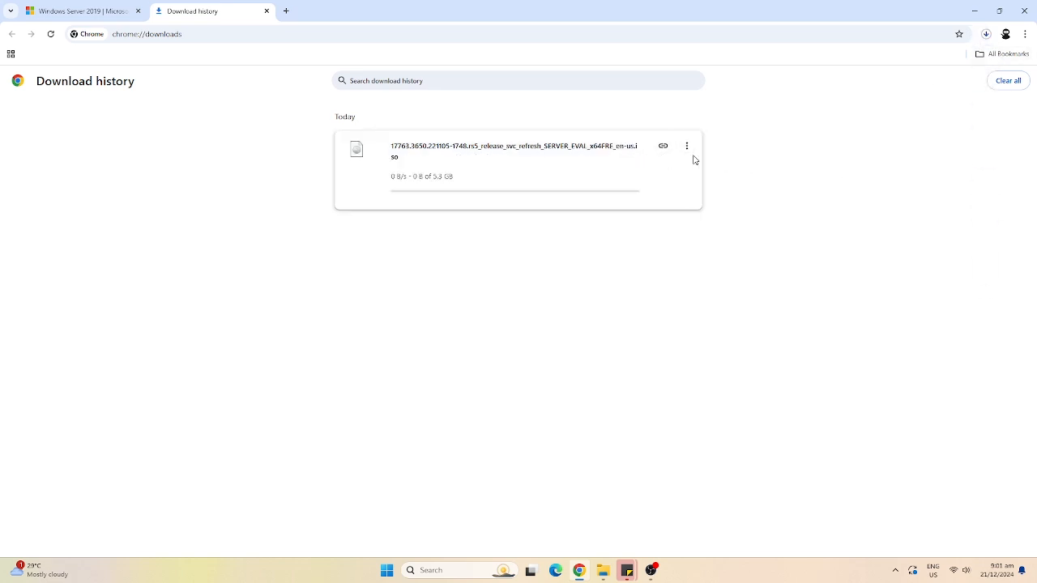
Check the ISO in the recent downloads and look through the Downloads folder in File Explorer
click(986, 34)
right_click(886, 94)
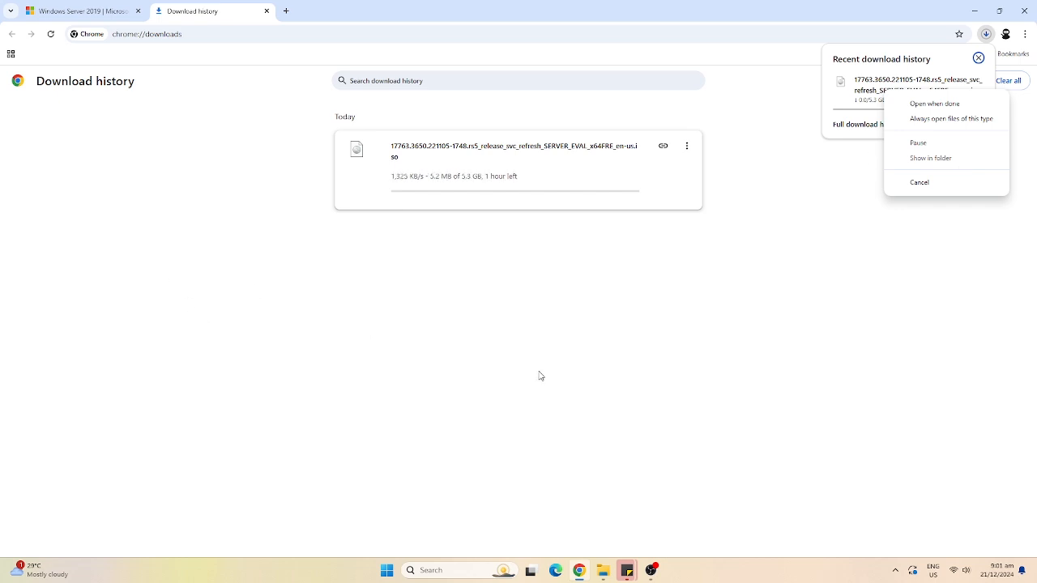
click(601, 567)
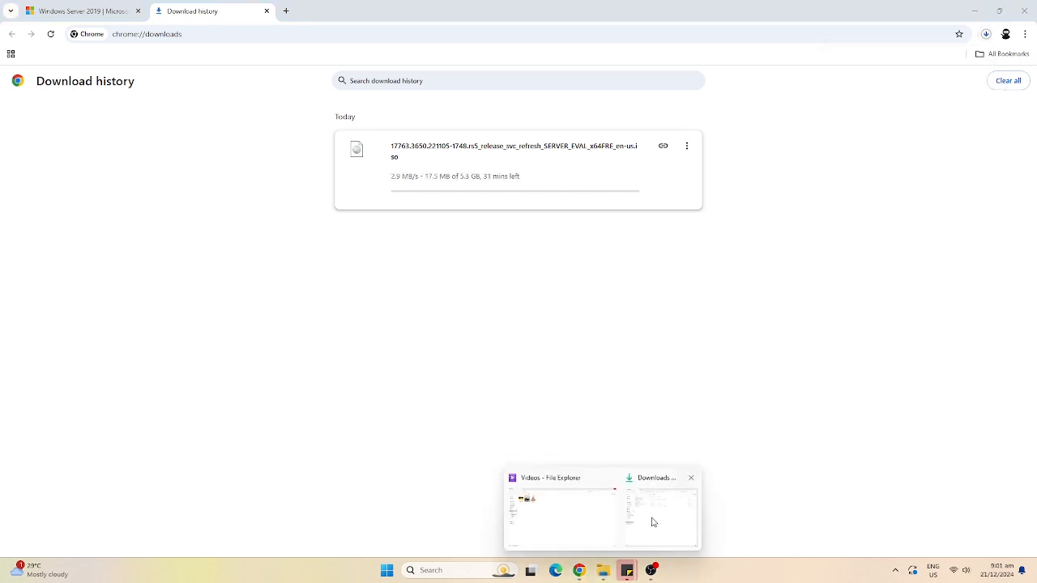
click(654, 522)
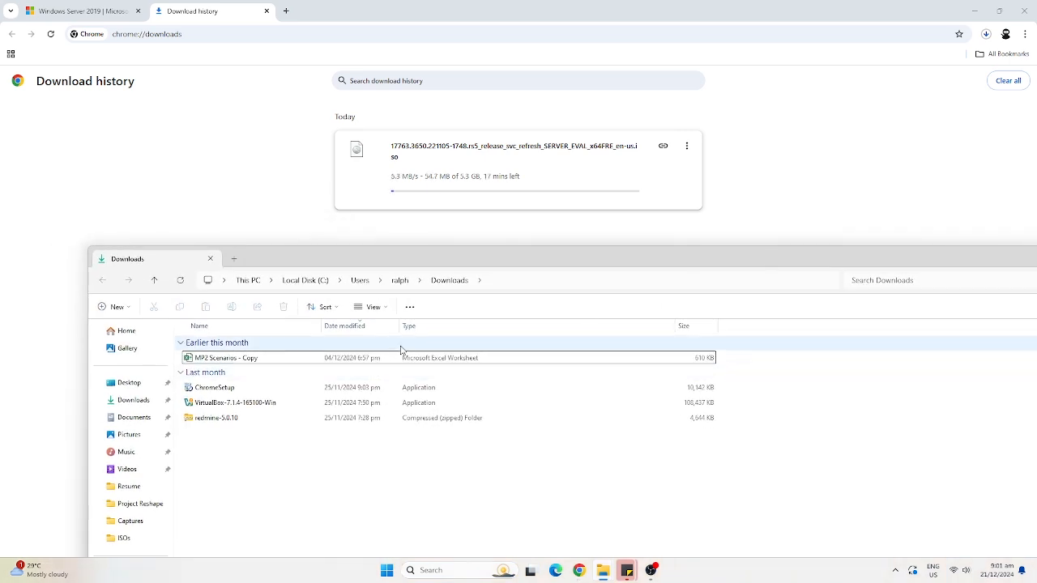
click(250, 361)
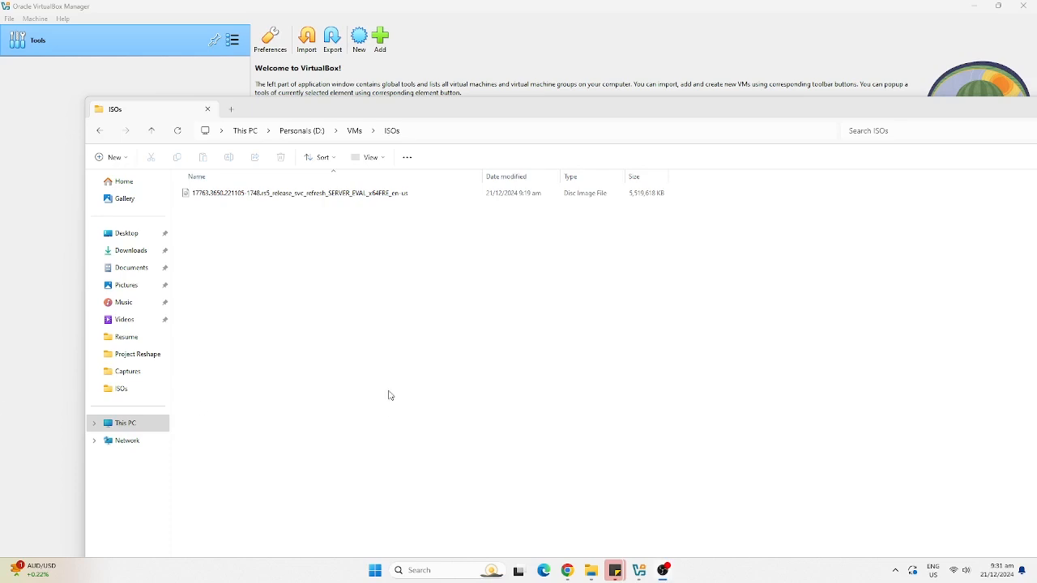
Examine the Windows Server ISO file in D:\VMs\ISOs and go up to the VMs folder
click(364, 194)
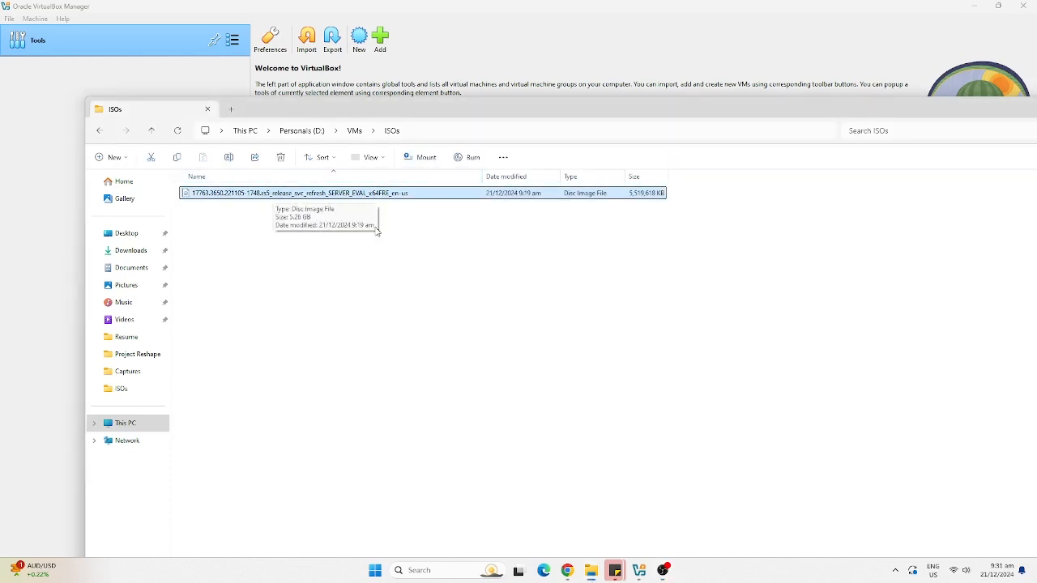
click(356, 131)
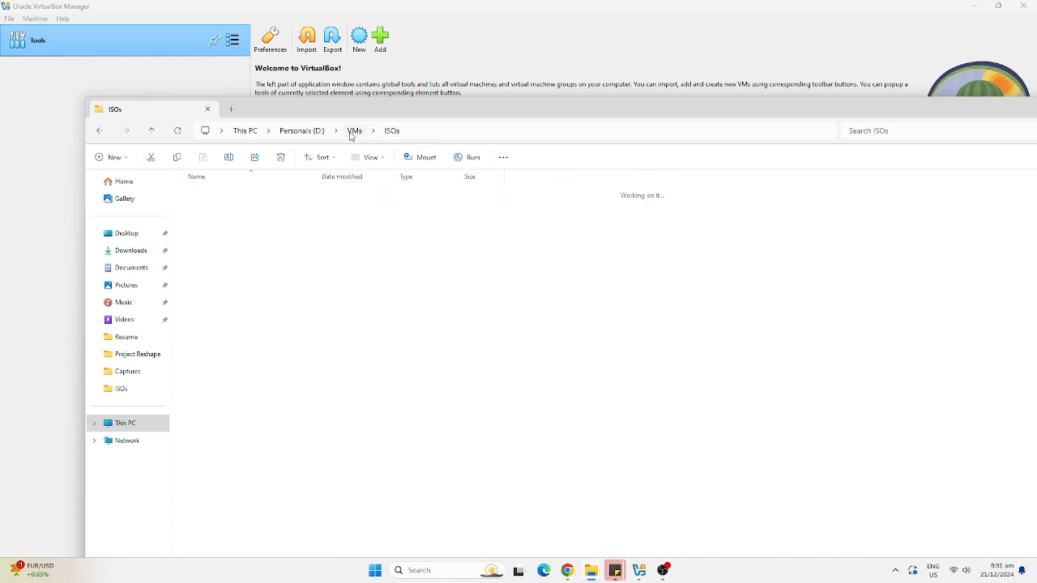
Switch to VirtualBox Manager and start a new virtual machine named STDVM
click(640, 572)
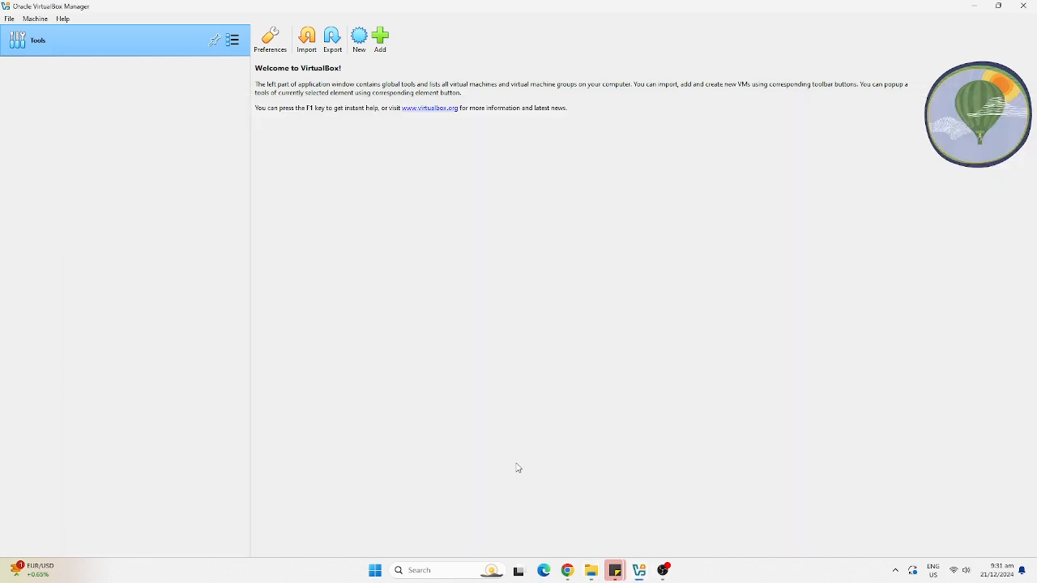
click(360, 39)
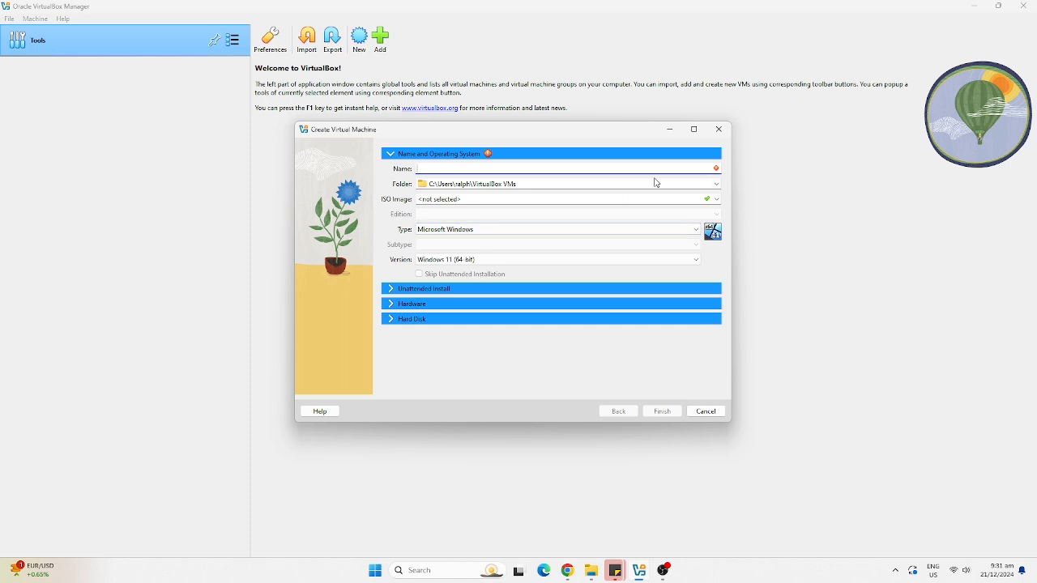
text(STDVM)
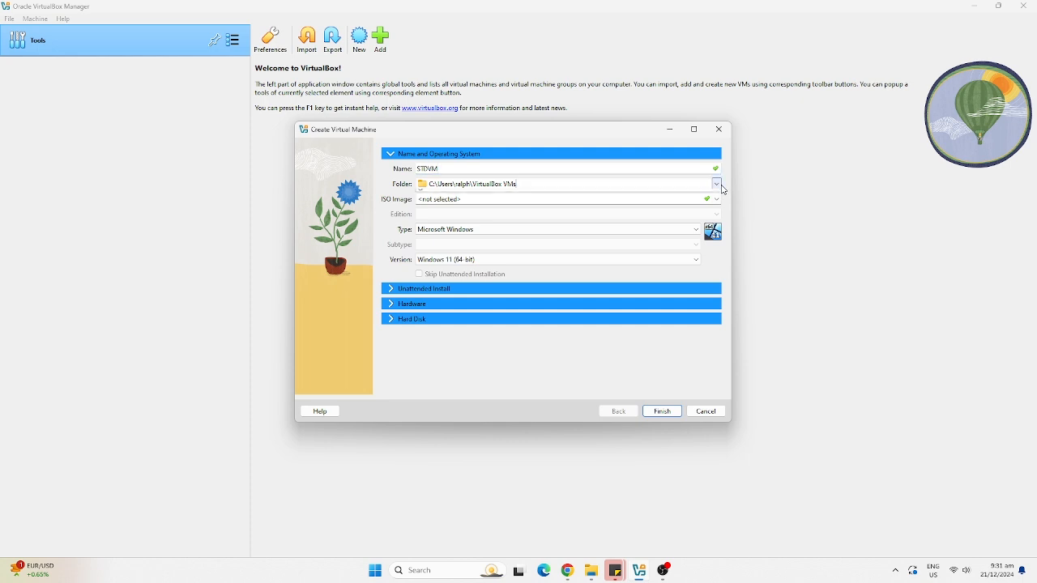
Set the virtual machine's storage folder to D:\VMs\STD
click(717, 184)
click(482, 217)
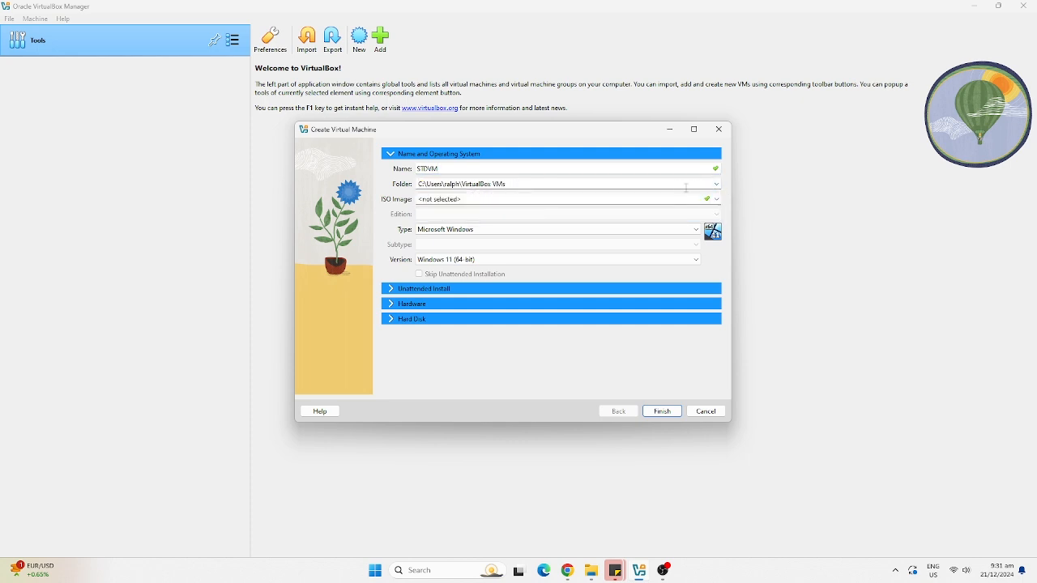
click(717, 184)
click(475, 206)
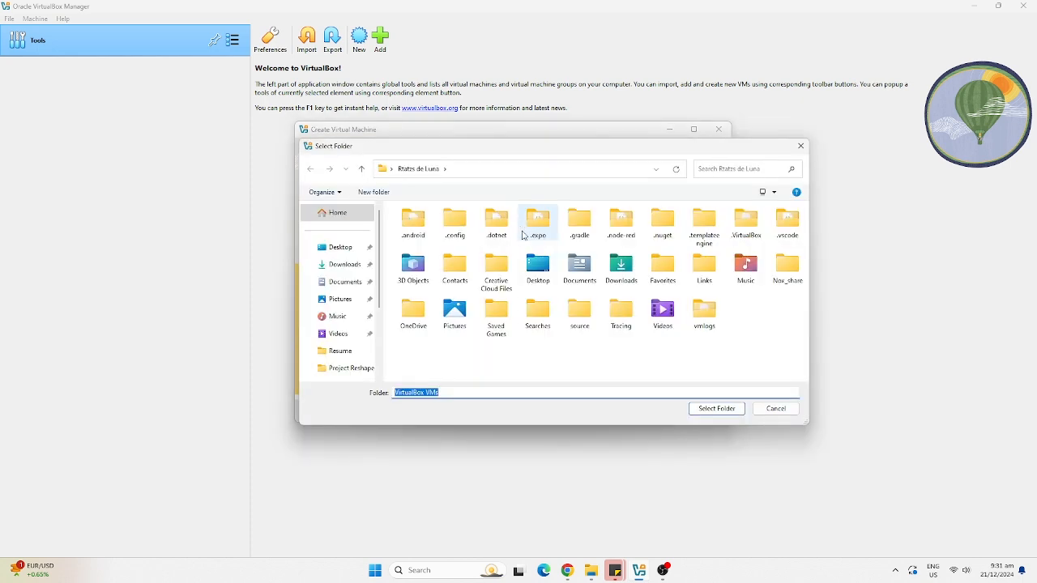
click(356, 331)
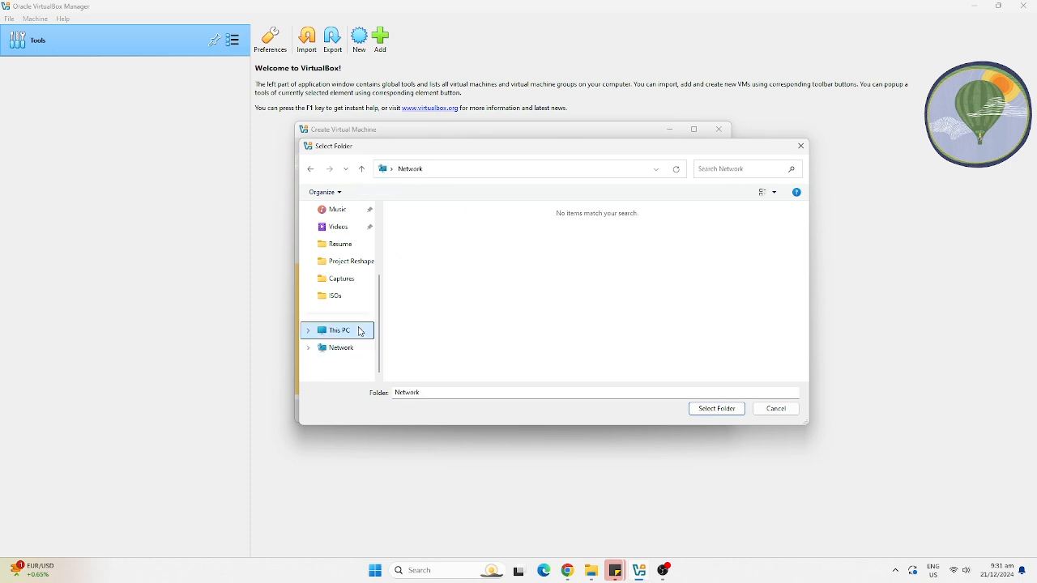
double_click(556, 243)
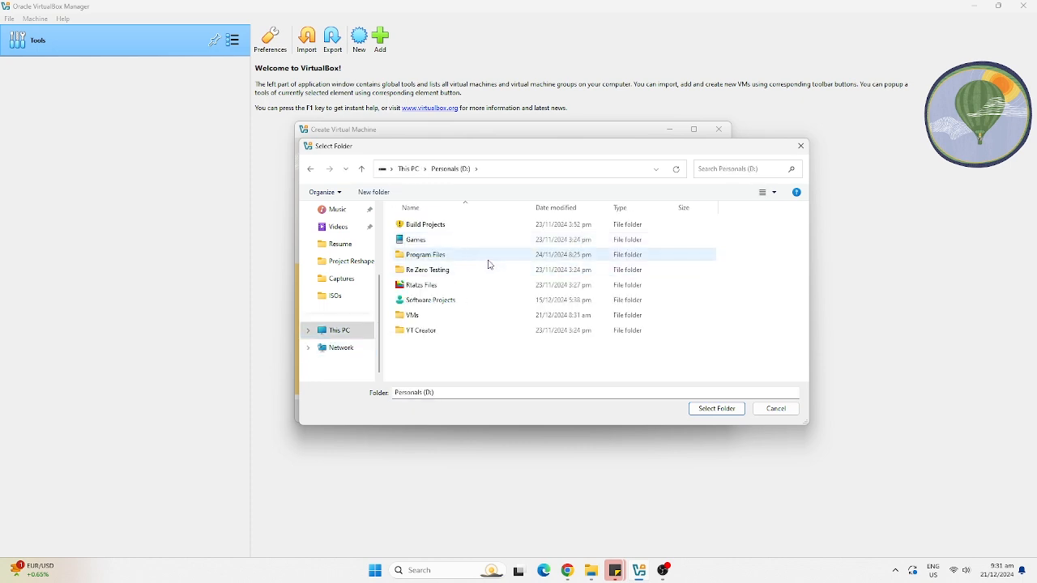
double_click(445, 318)
click(444, 242)
double_click(444, 243)
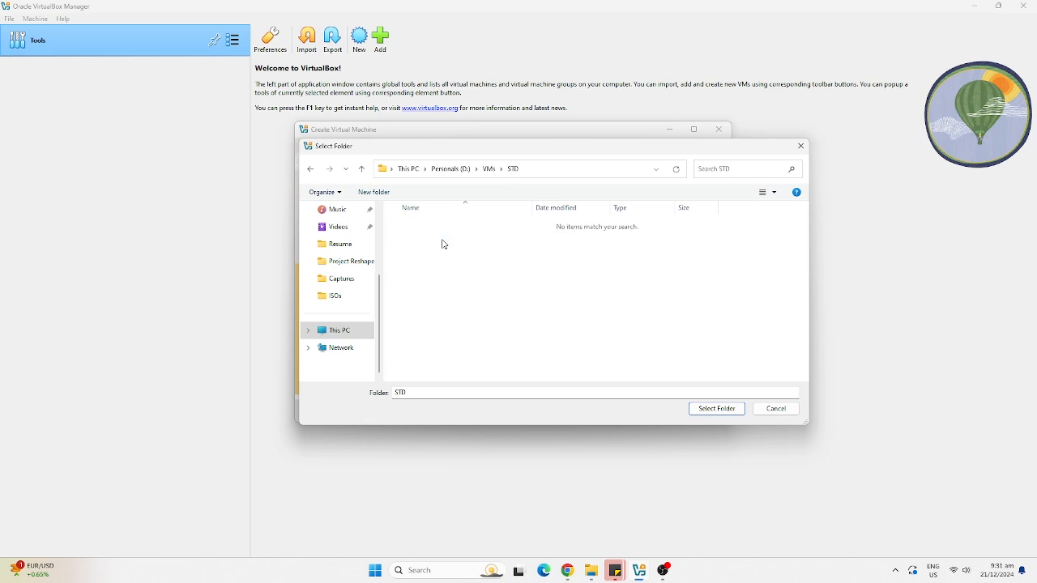
click(713, 409)
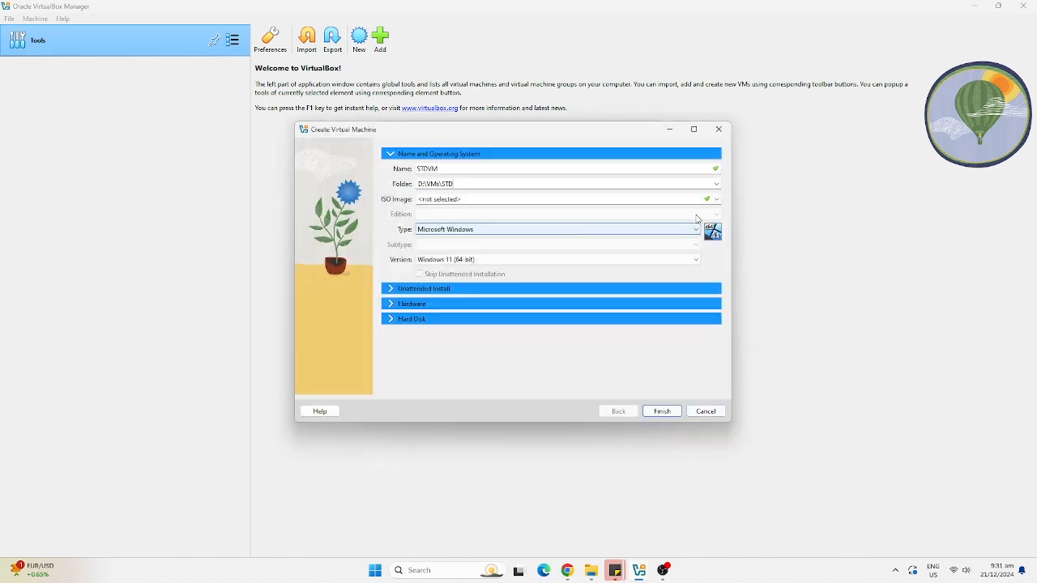
Attach the Windows Server evaluation ISO from D:\VMs\ISOs as the virtual machine's ISO image
click(716, 206)
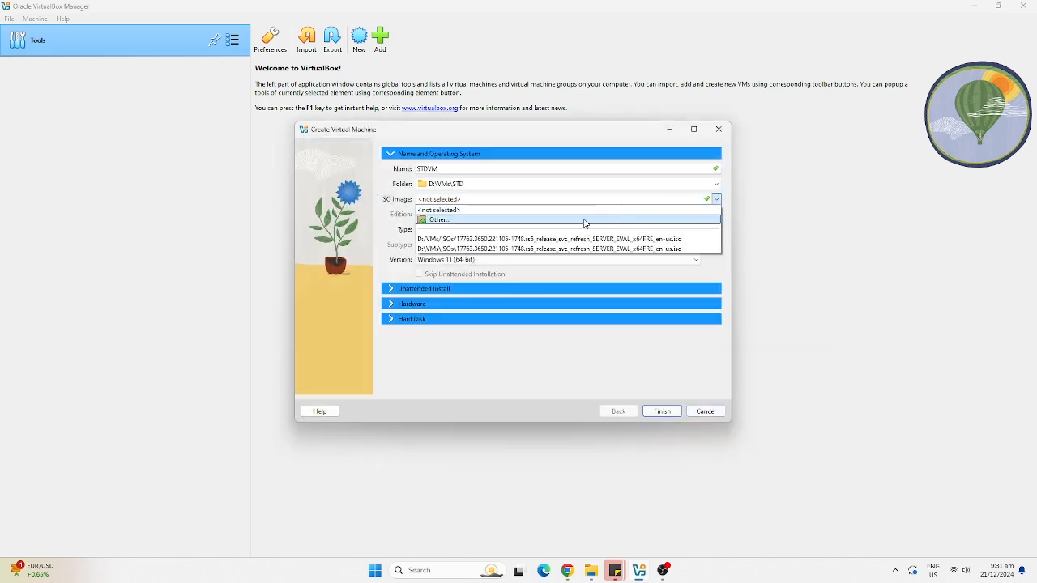
click(584, 215)
click(467, 230)
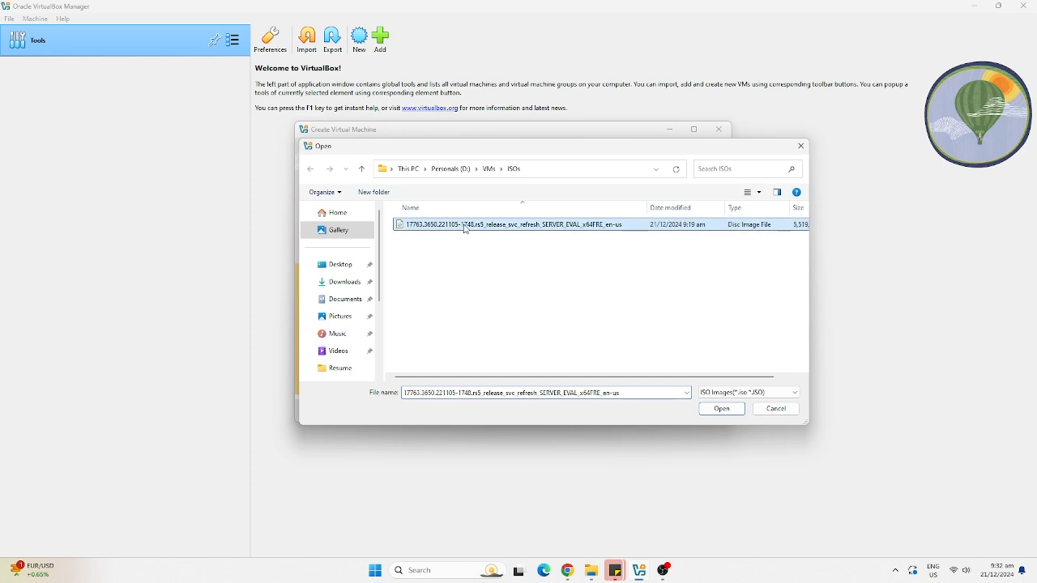
click(721, 410)
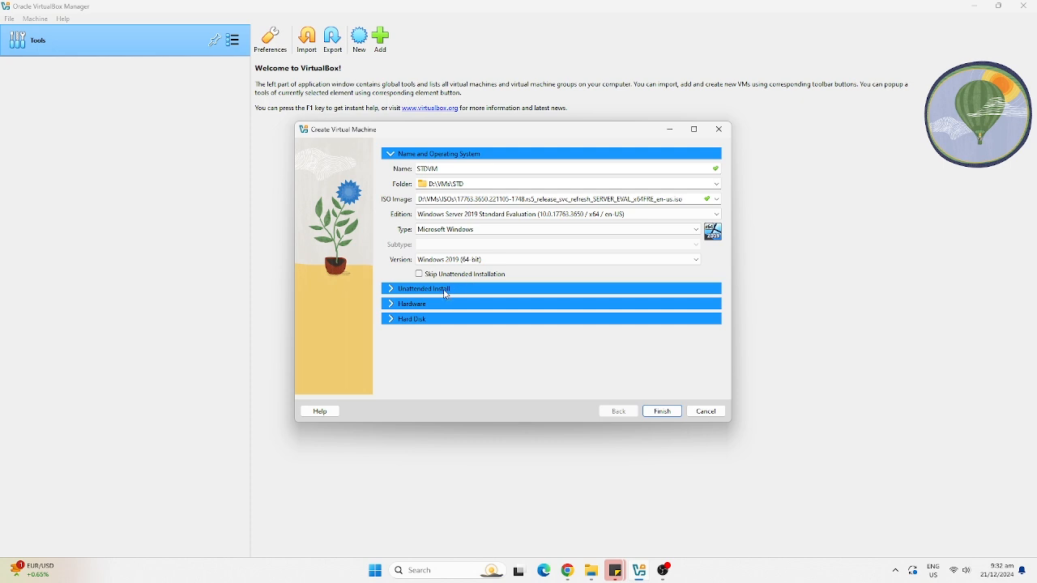
Look over the unattended install options and raise the virtual machine's base memory and processor count
click(447, 290)
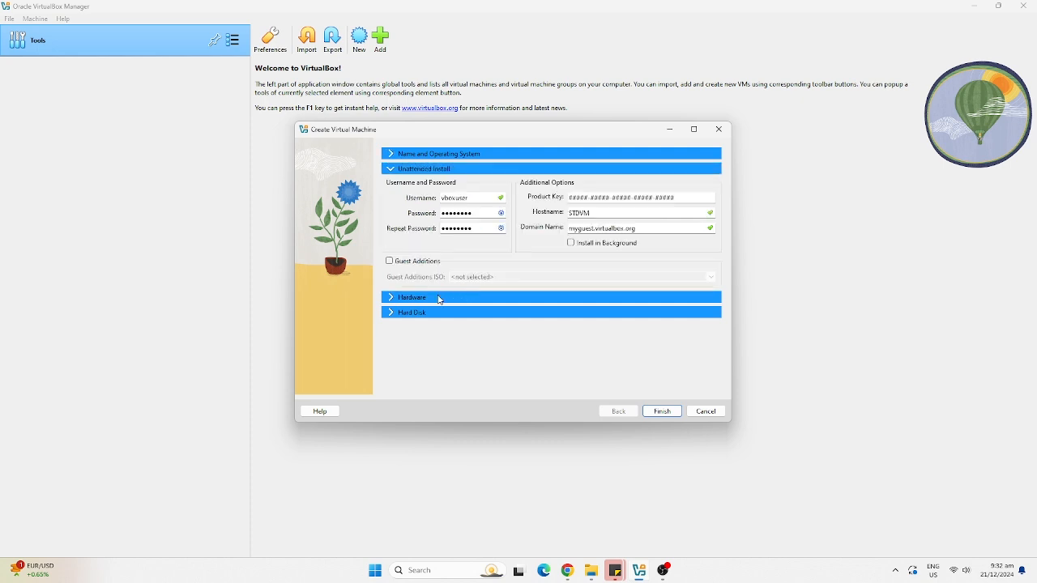
click(440, 299)
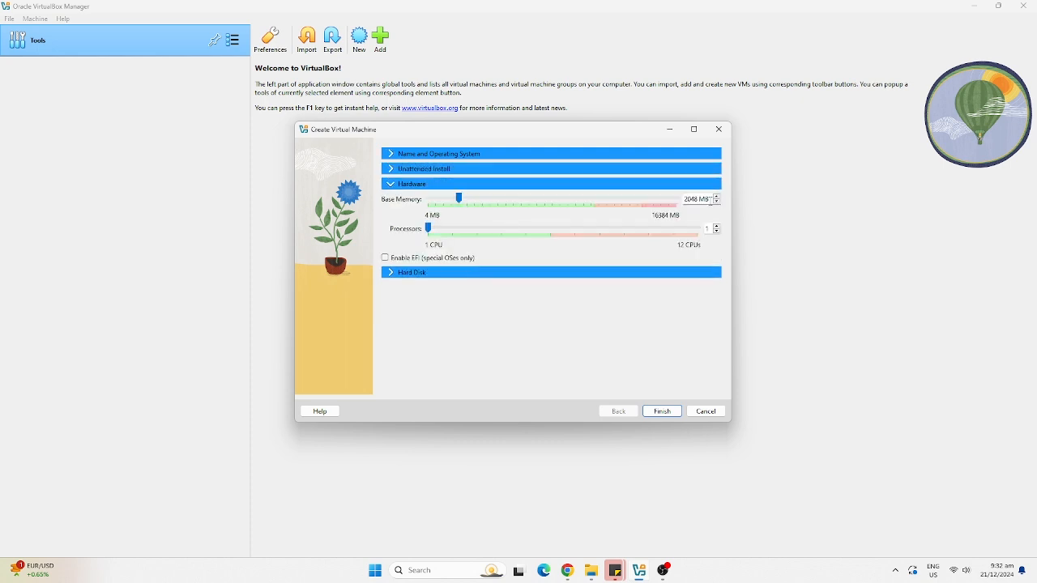
drag(459, 199, 492, 204)
drag(429, 229, 526, 229)
Set the virtual hard disk size to 30 GB and finish creating the virtual machine
click(466, 274)
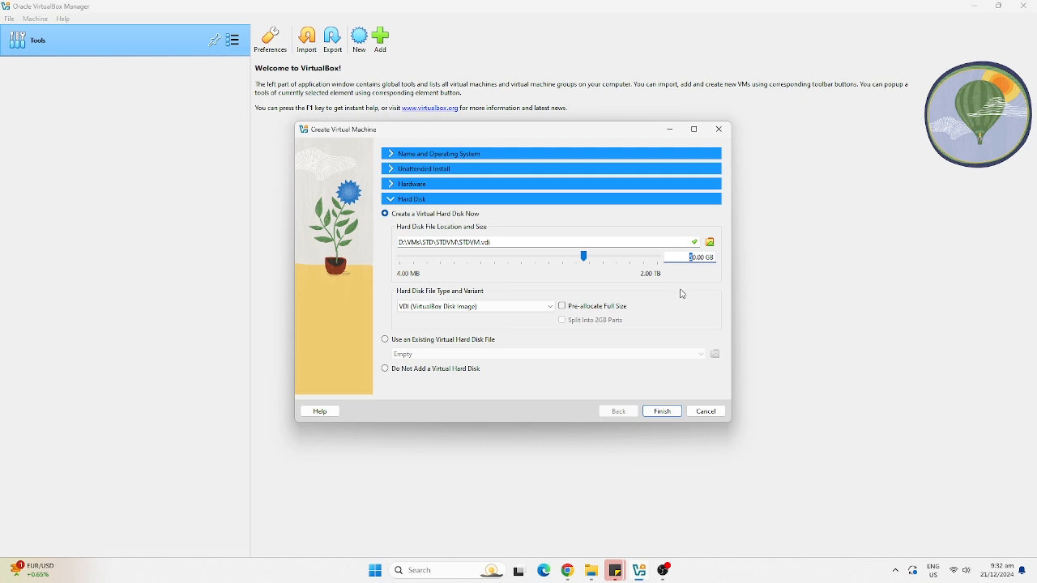
text(23)
key(BackSpace)
key(BackSpace)
click(417, 202)
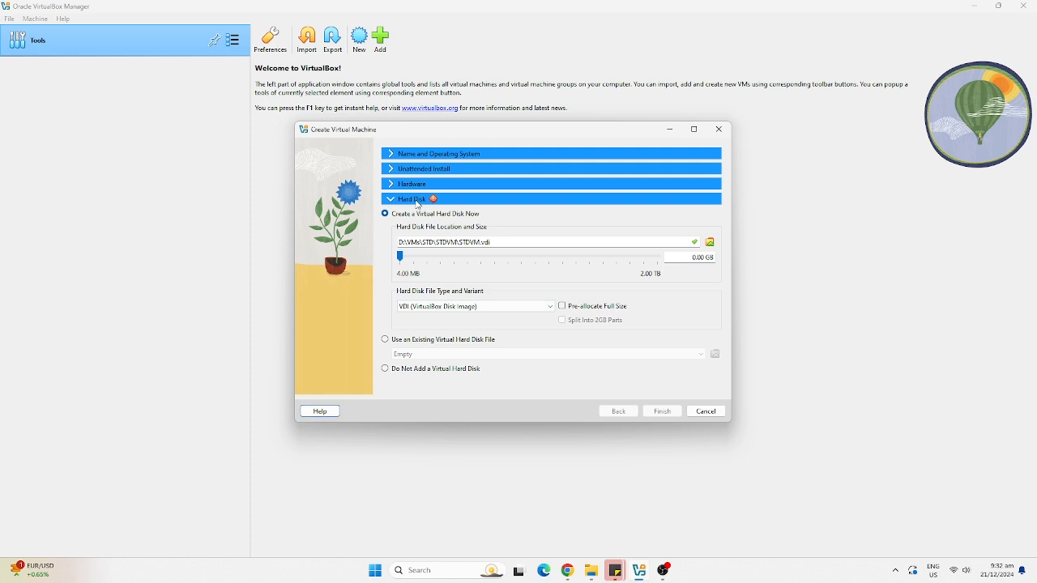
click(691, 258)
text(3)
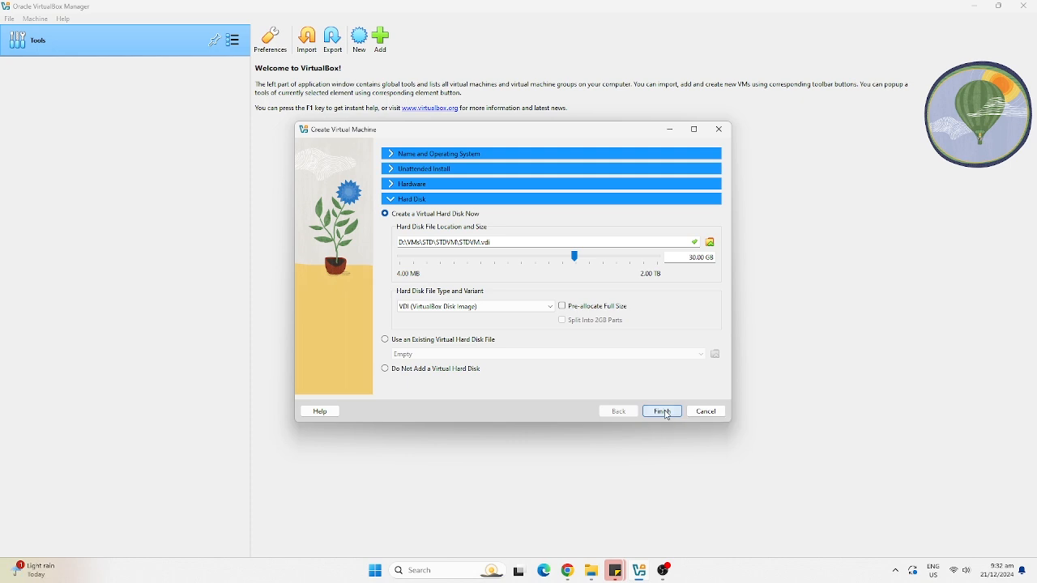
click(663, 412)
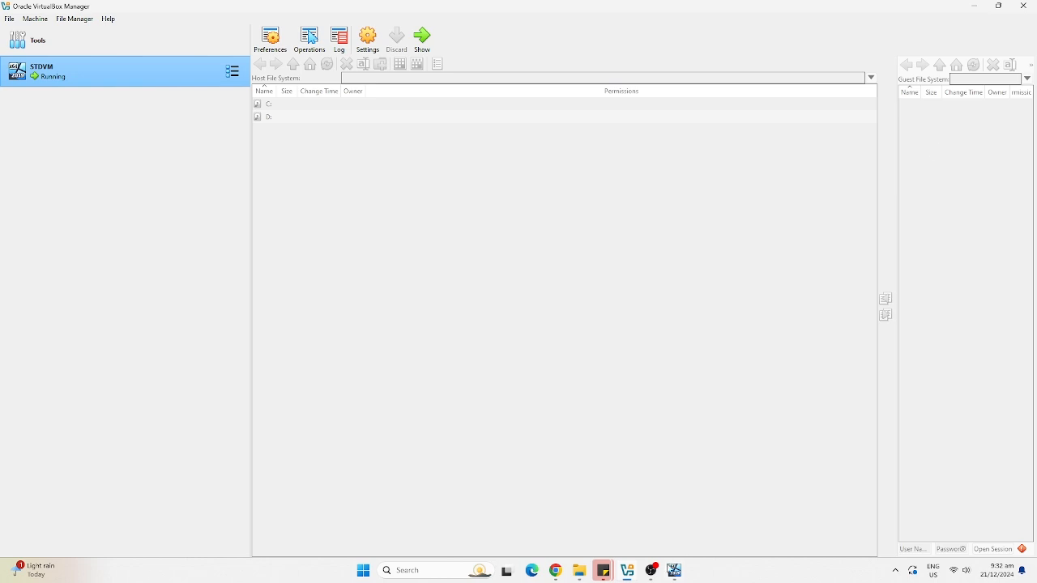
Bring up the STDVM window and boot it from the CD-ROM through the temporary boot device selection
click(632, 573)
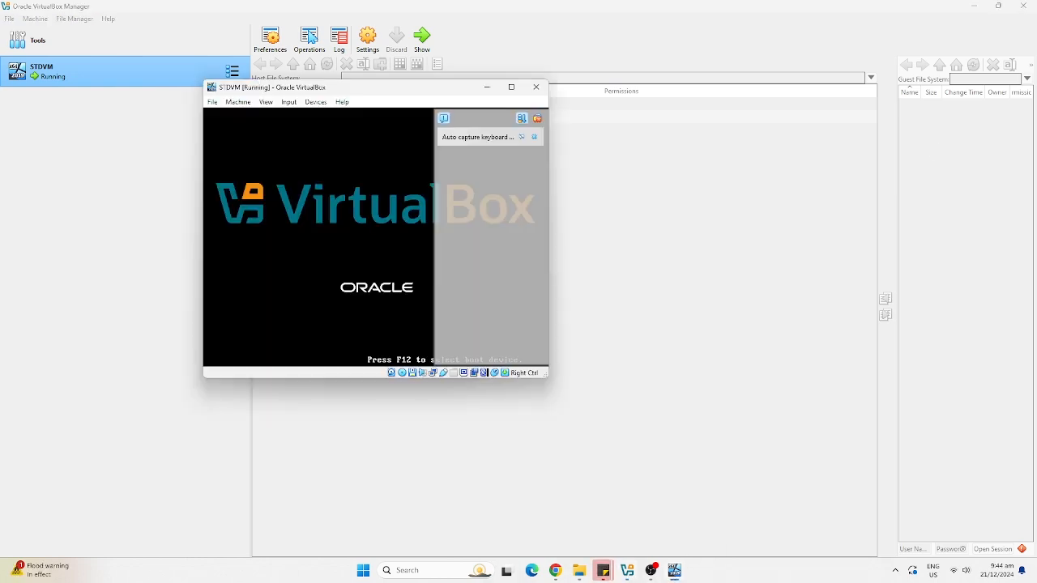
key(F12)
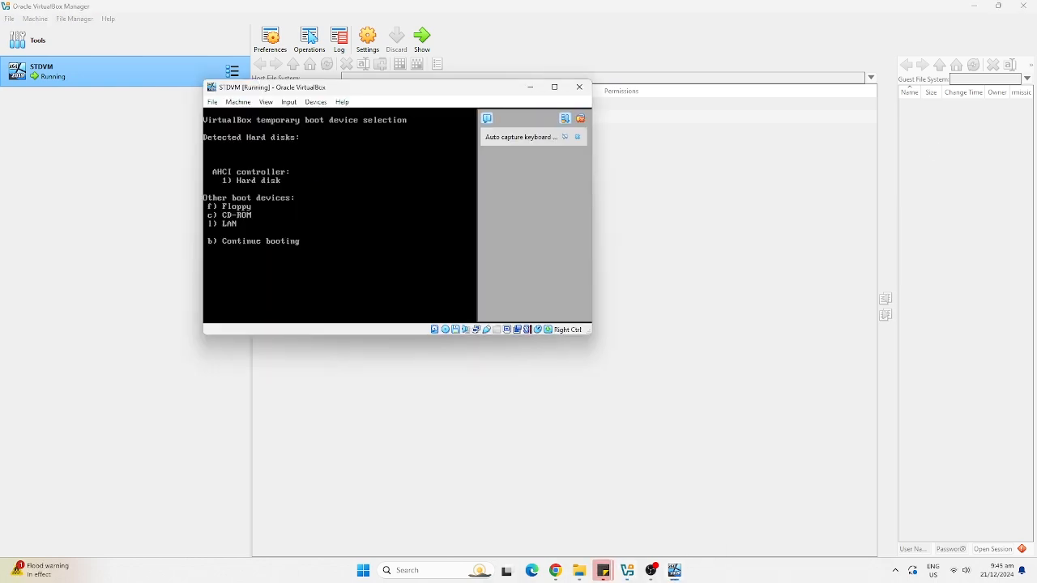
key(c)
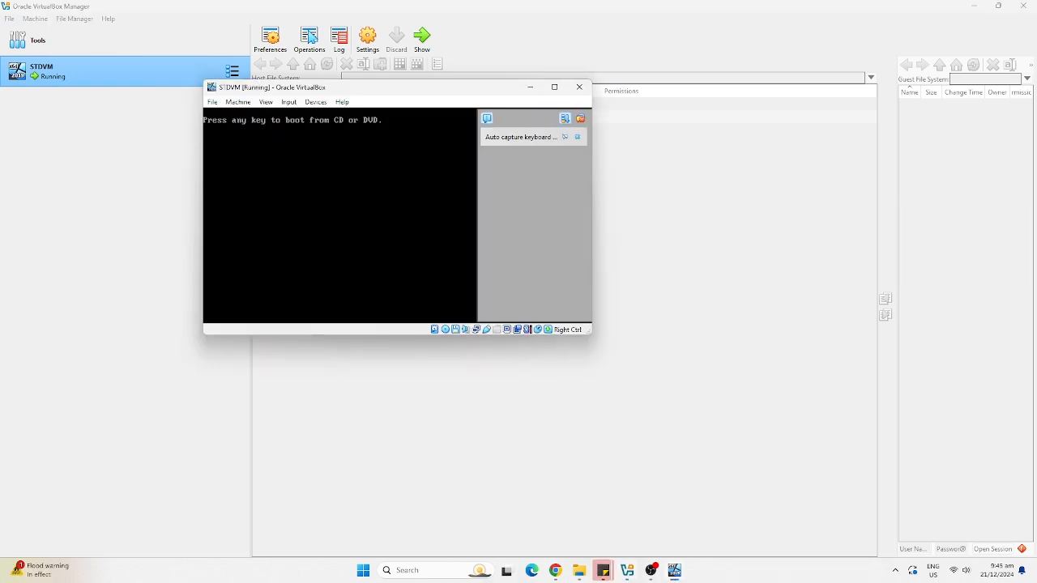
key(Return)
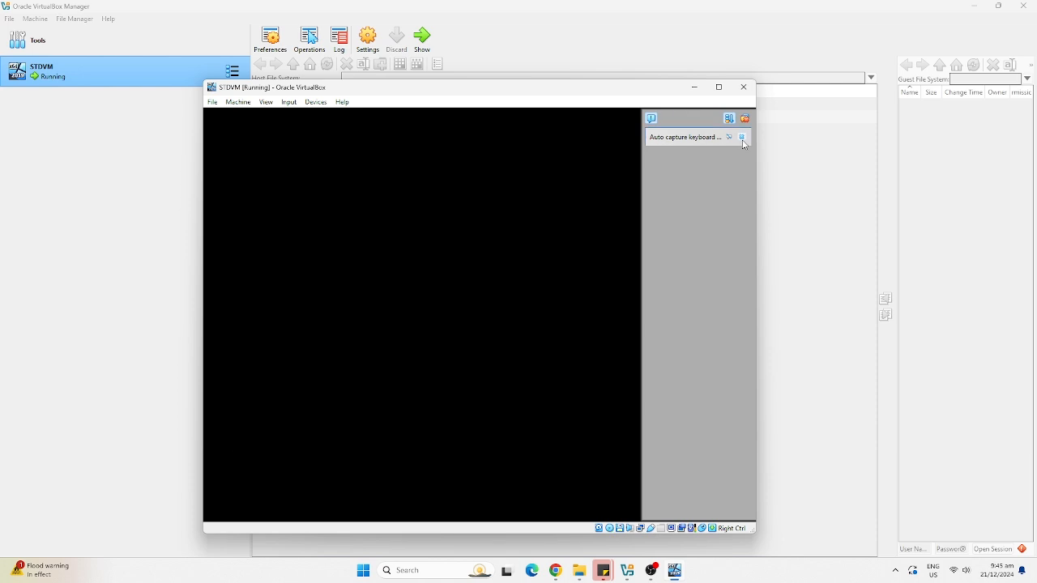
Dismiss the auto capture keyboard notification in the STDVM window
click(742, 140)
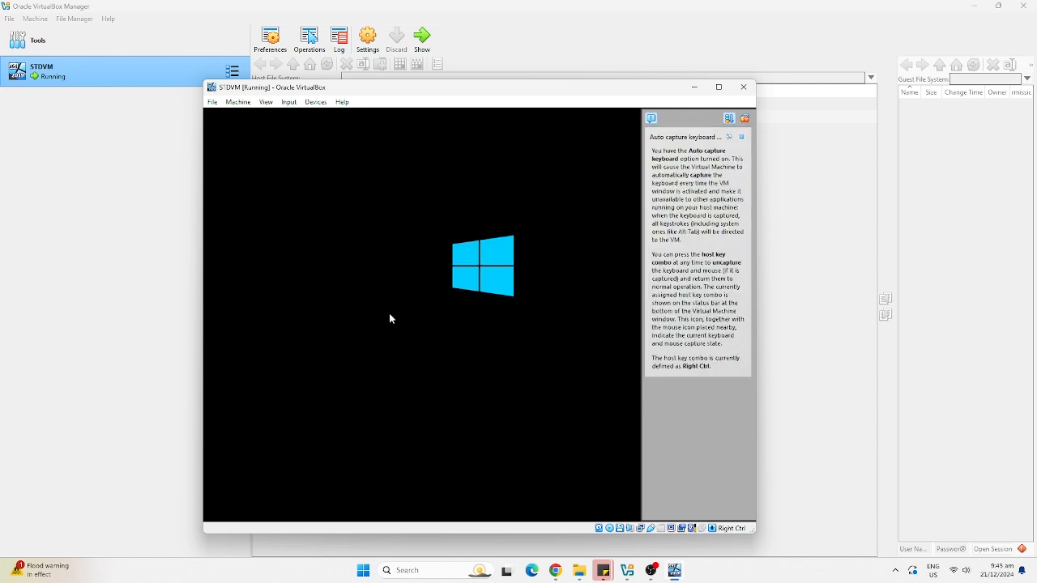
click(743, 138)
click(742, 138)
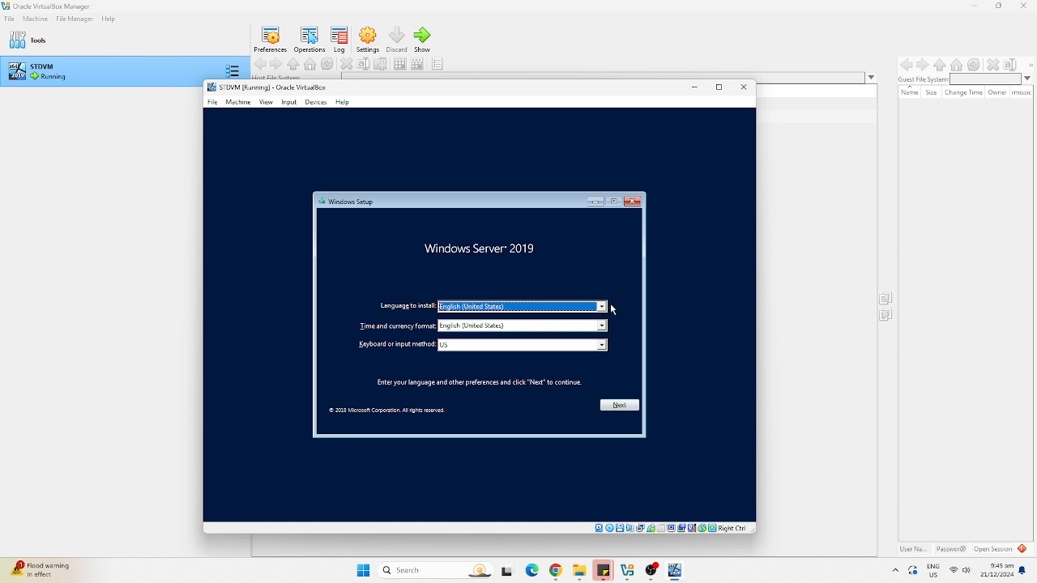
click(602, 327)
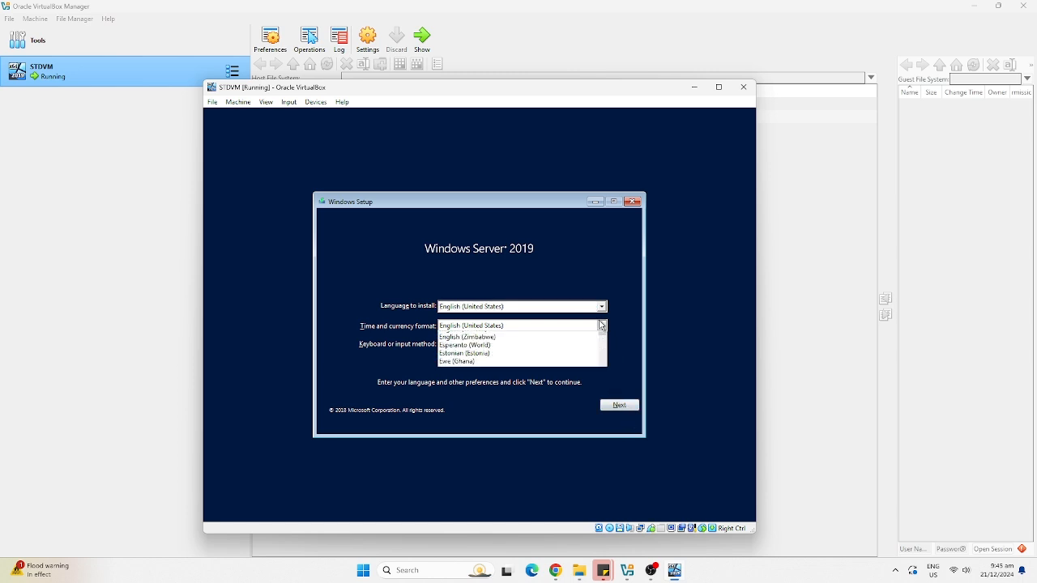
scroll(535, 359, down, 20)
scroll(535, 358, down, 20)
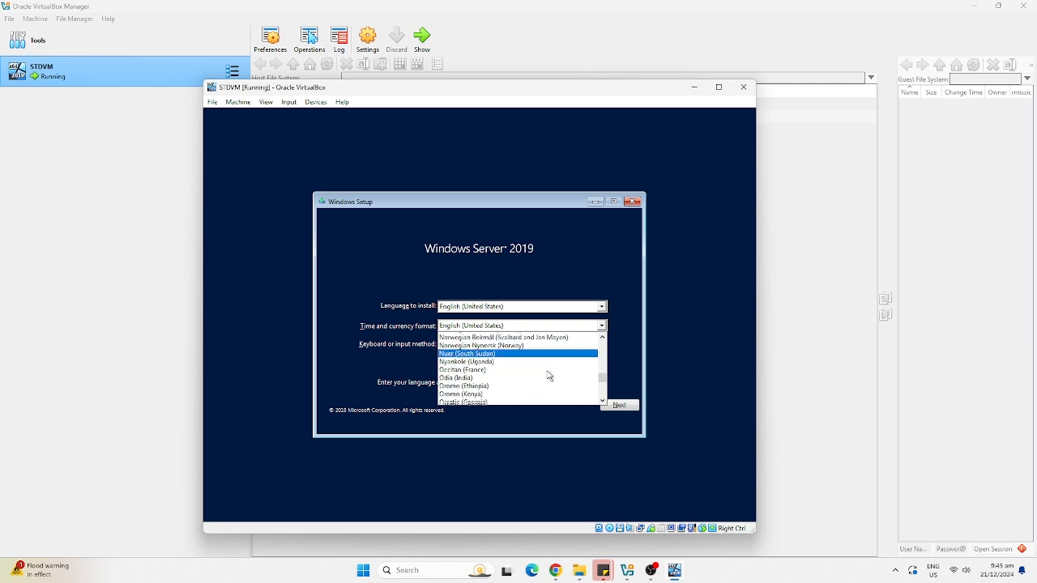
scroll(531, 372, up, 7)
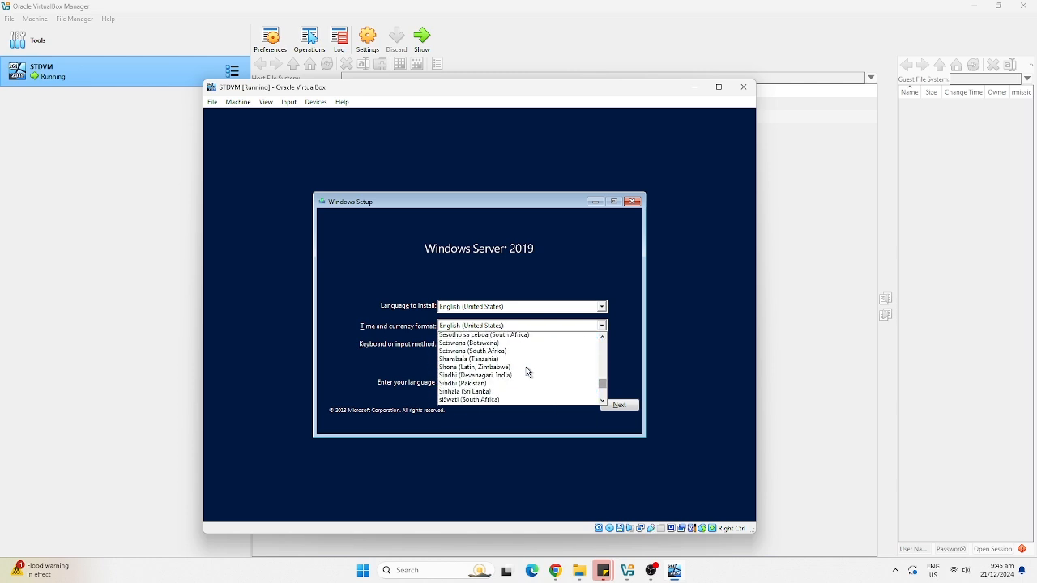
click(585, 326)
click(601, 326)
key(s)
key(s)
key(s)
key(s)
key(s)
key(s)
key(s)
key(s)
key(s)
key(s)
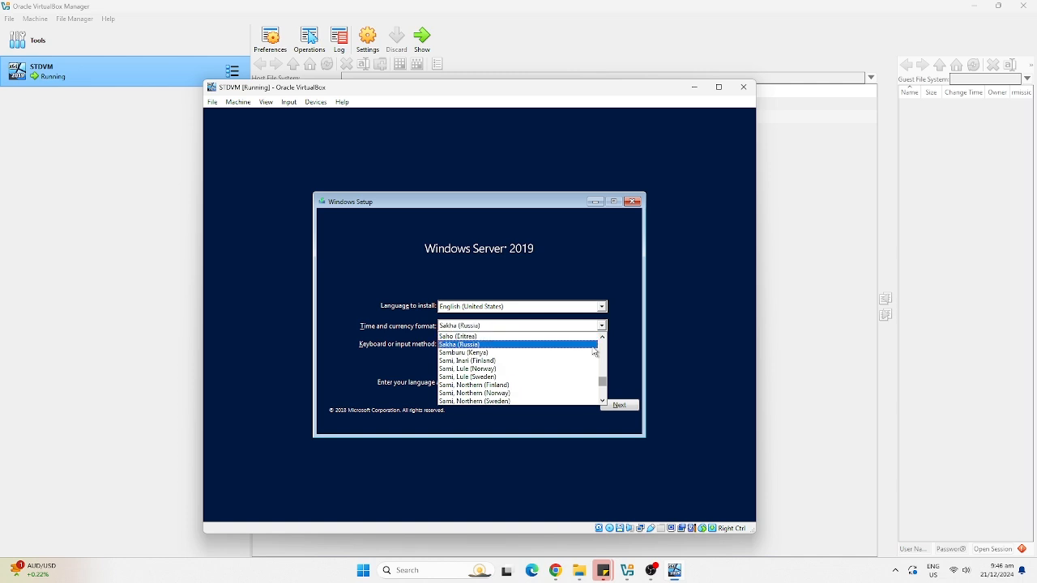
Set the time and currency format to English (Philippines) and continue Windows Setup
key(e)
drag(602, 353, 602, 353)
click(559, 325)
click(559, 326)
scroll(551, 358, down, 3)
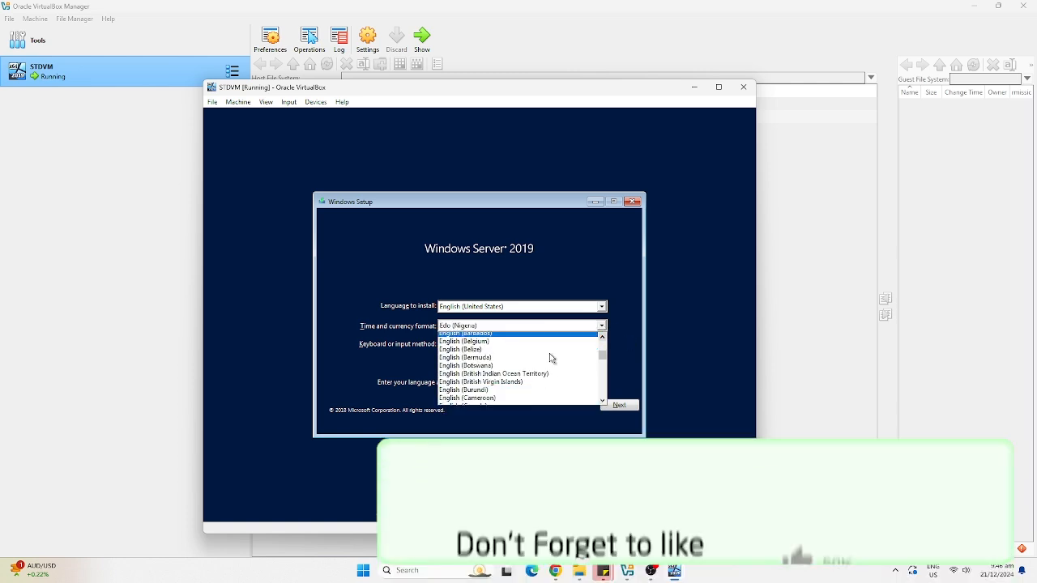
scroll(551, 358, down, 5)
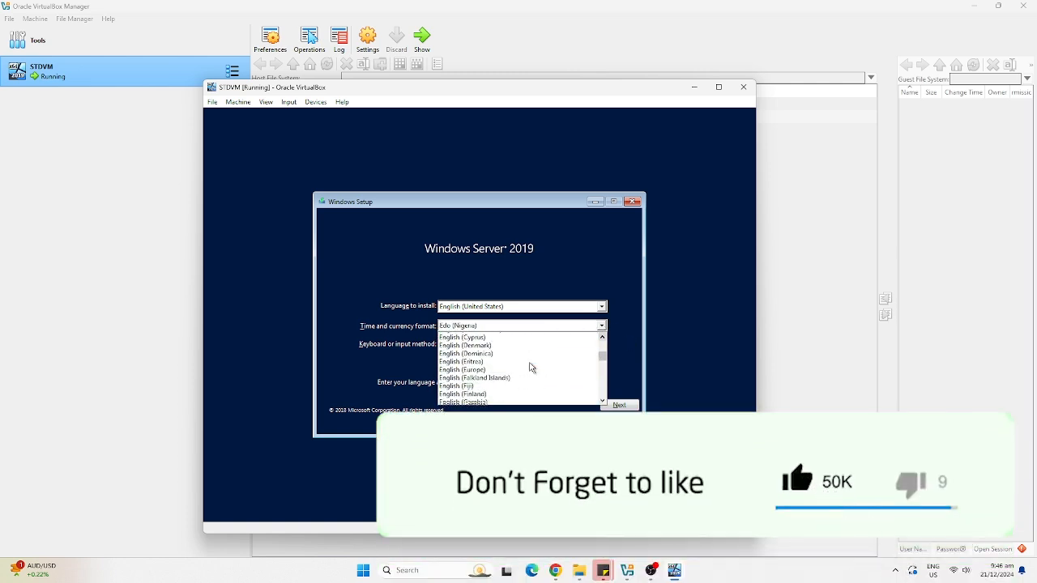
scroll(522, 364, down, 12)
click(523, 364)
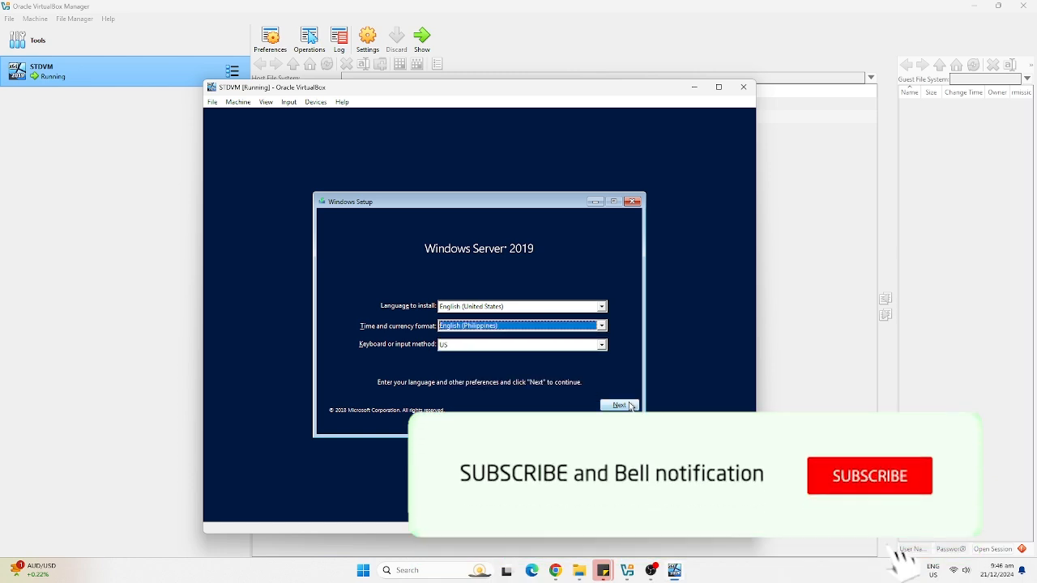
click(629, 405)
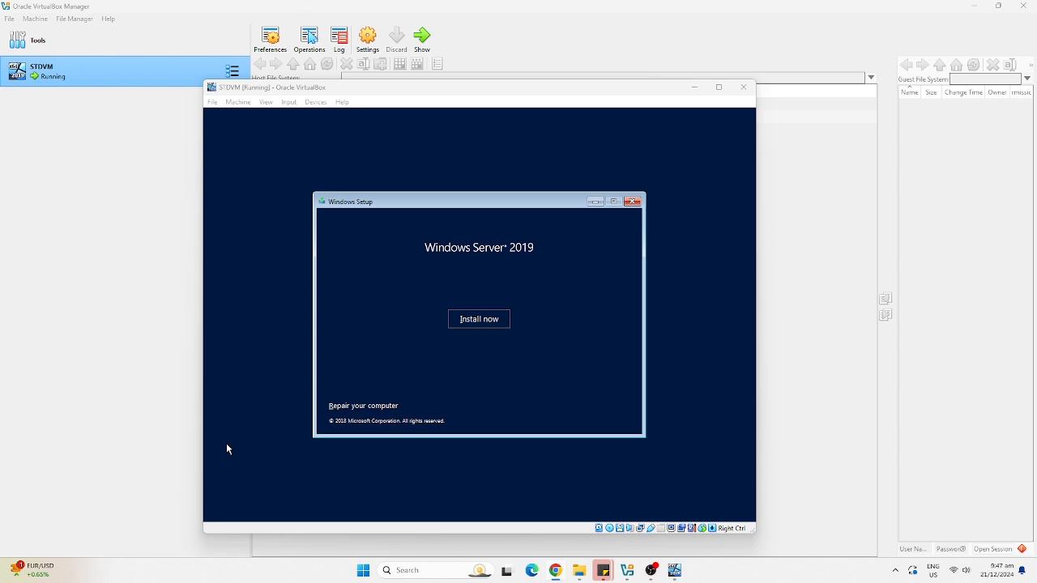
Start the installation and choose Windows Server 2019 Standard Evaluation (Desktop Experience) as the operating system
click(486, 320)
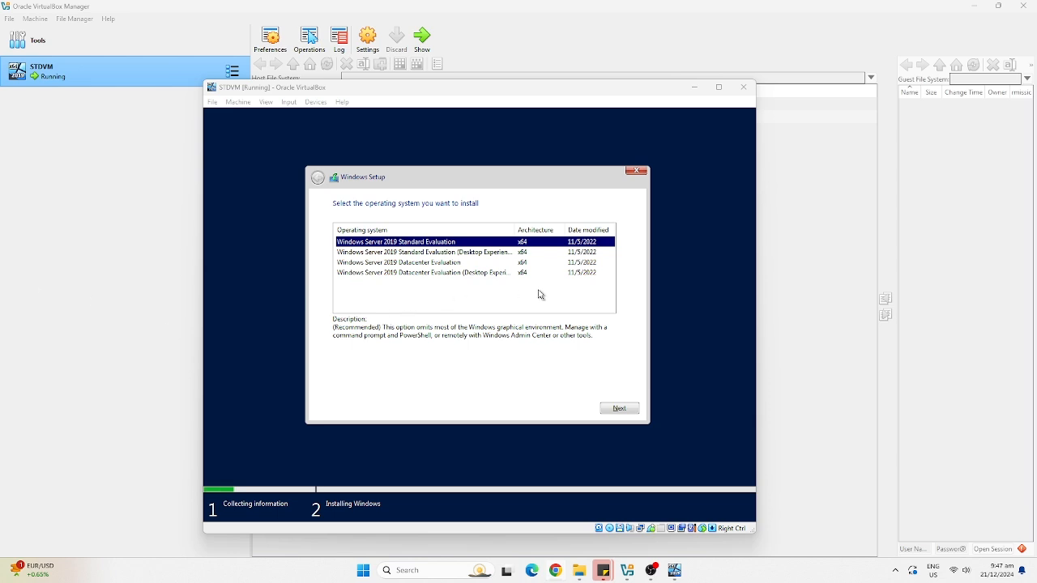
click(503, 253)
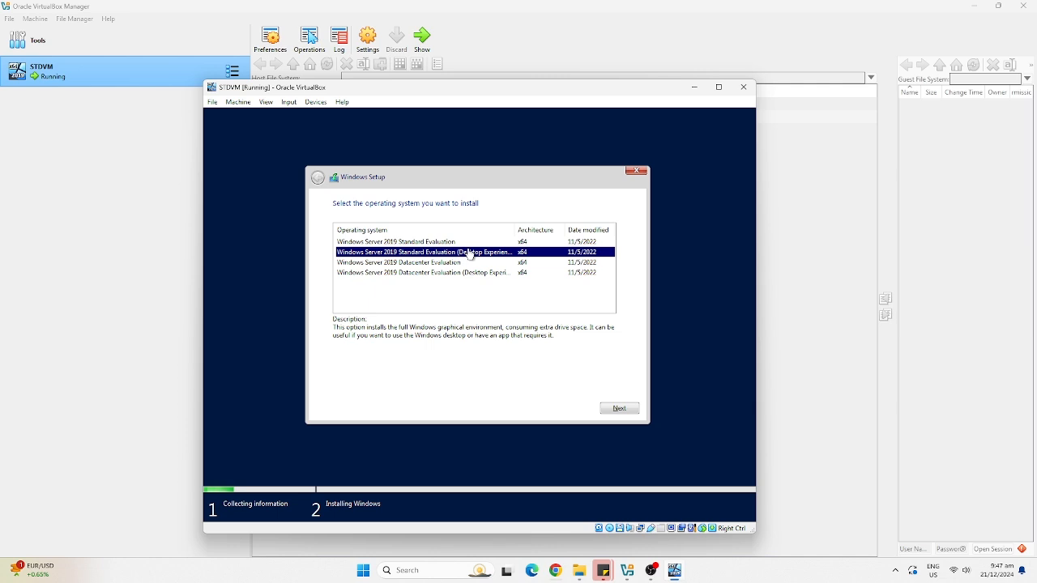
click(621, 410)
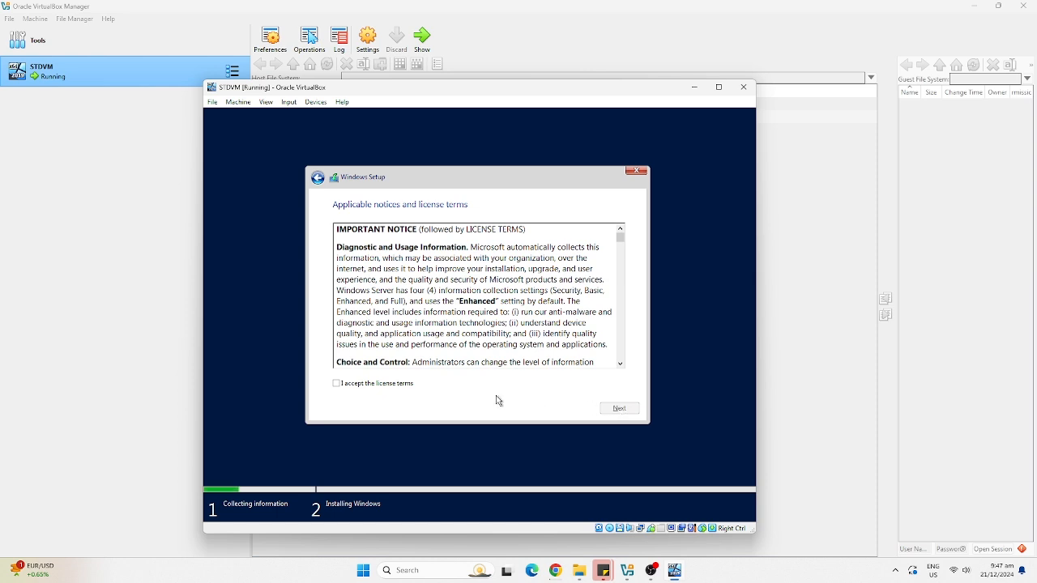
Accept the license terms and choose the Custom: Install Windows only (advanced) installation type
click(338, 386)
click(620, 410)
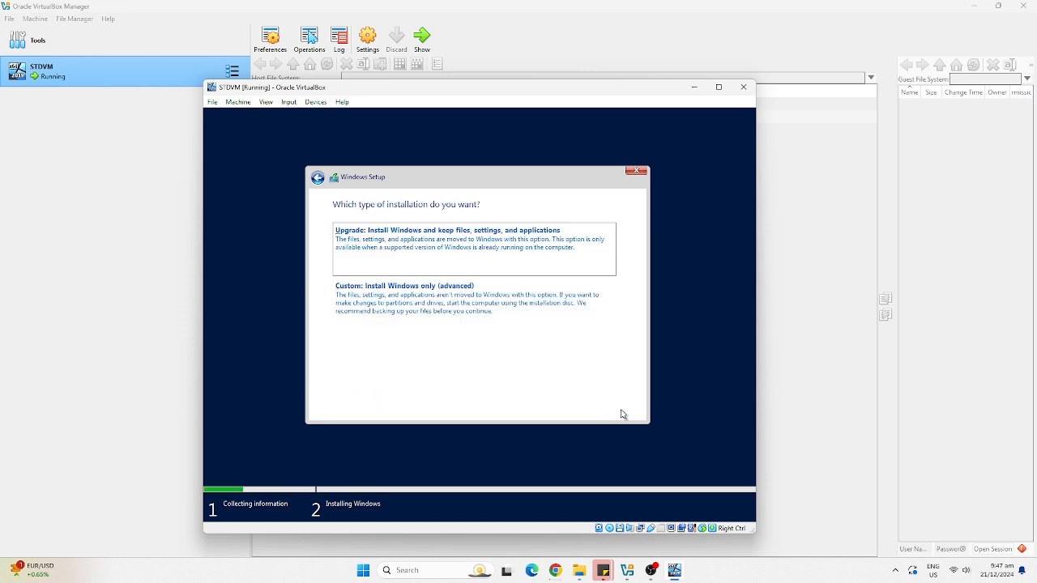
click(450, 312)
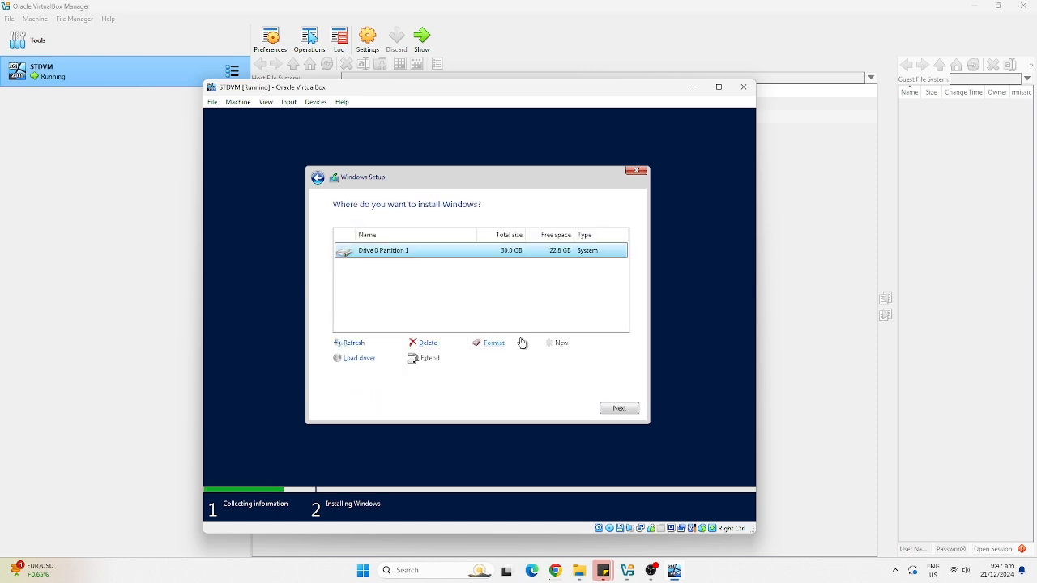
Format Drive 0 Partition 1 and install Windows on it
click(489, 348)
click(548, 362)
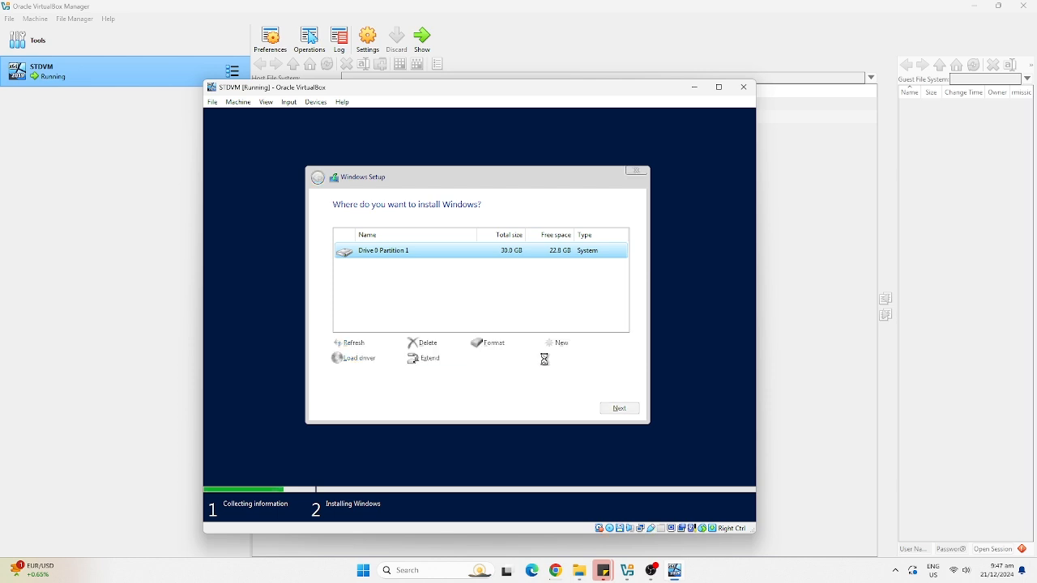
click(494, 348)
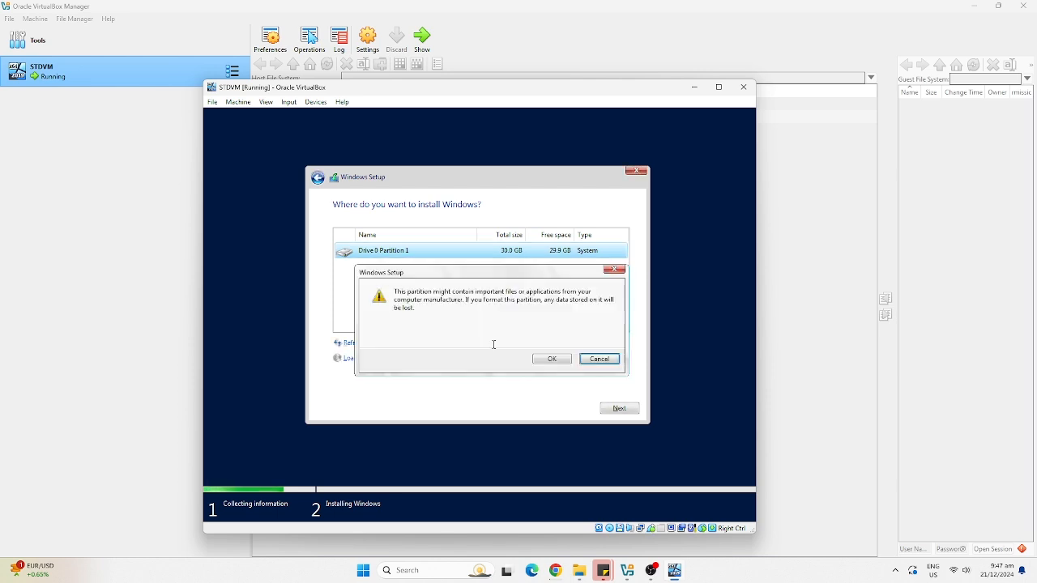
click(548, 360)
click(620, 409)
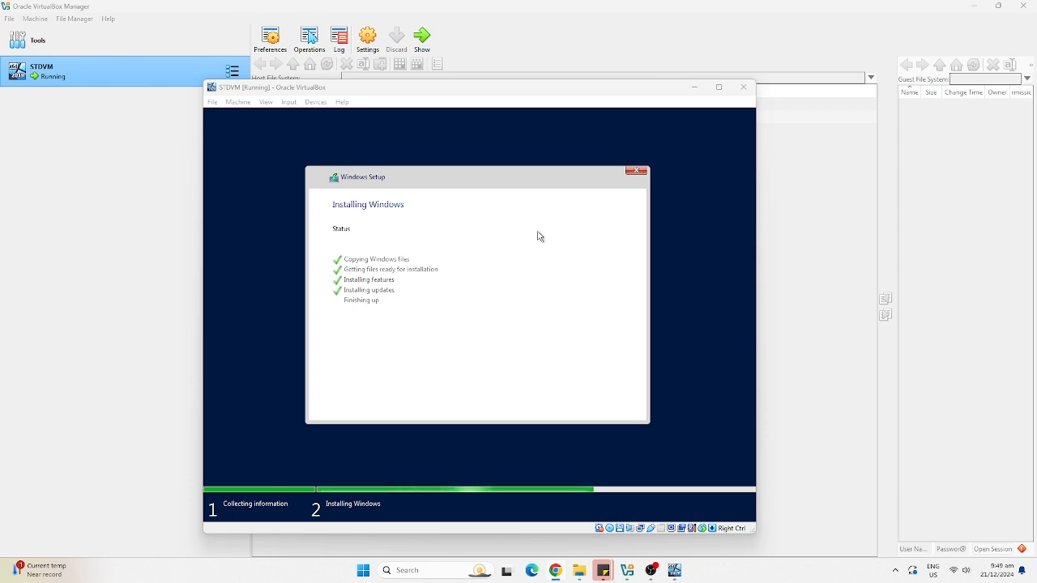
click(624, 410)
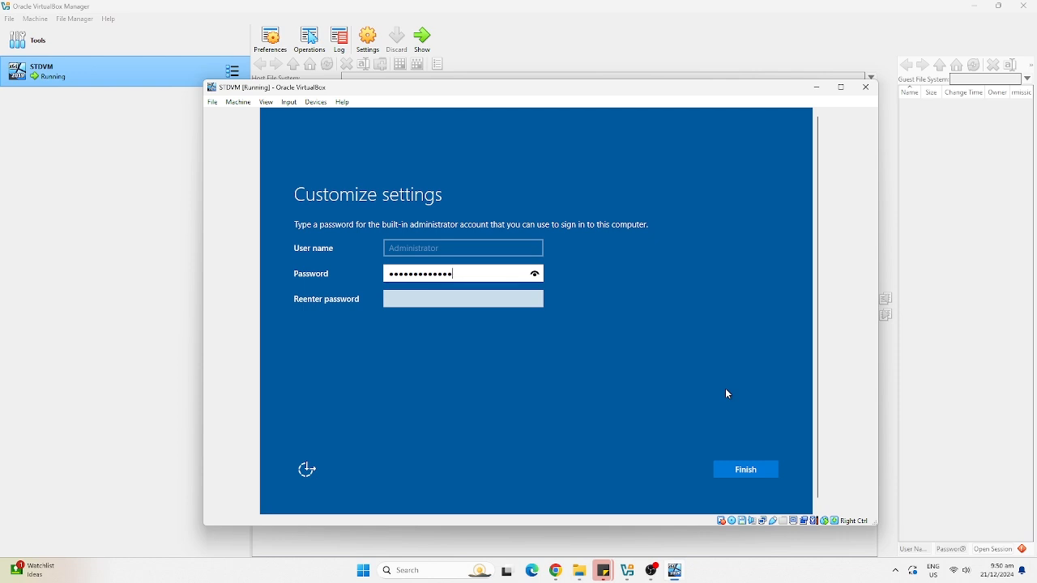
Enter the built-in administrator account's password in both password fields and reveal each entry to check it
click(535, 274)
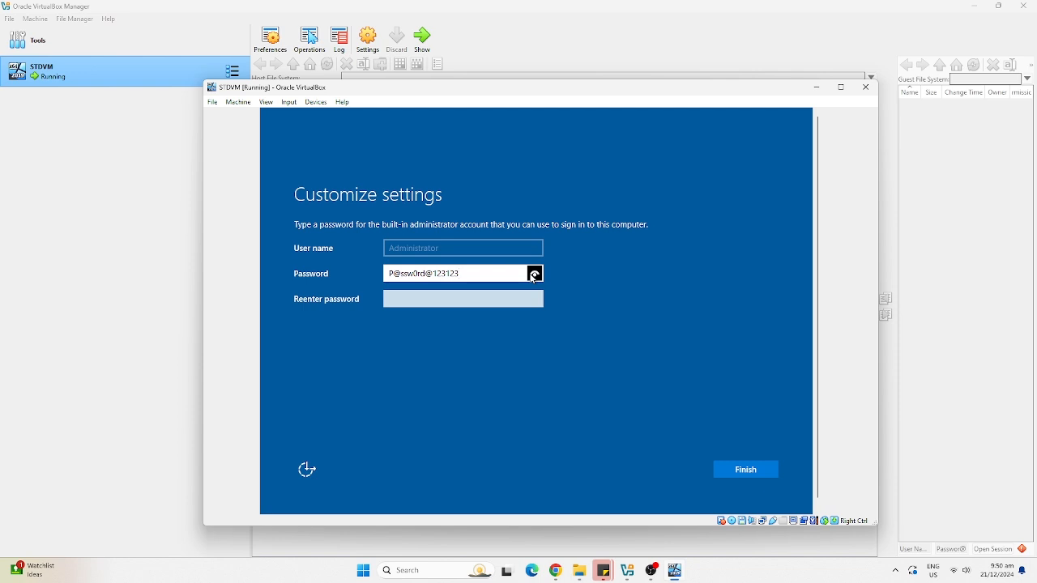
click(489, 296)
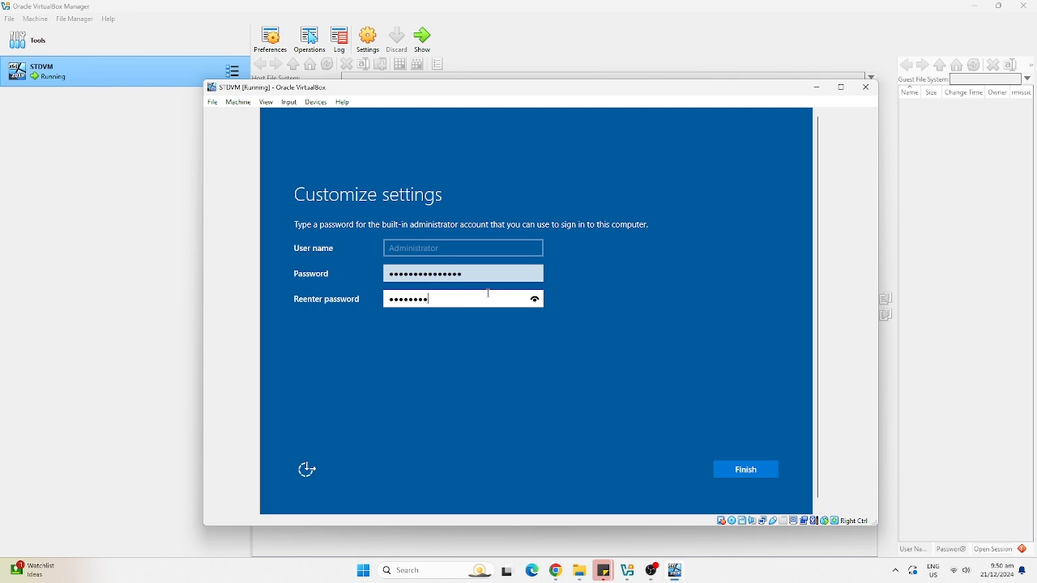
click(531, 304)
click(532, 305)
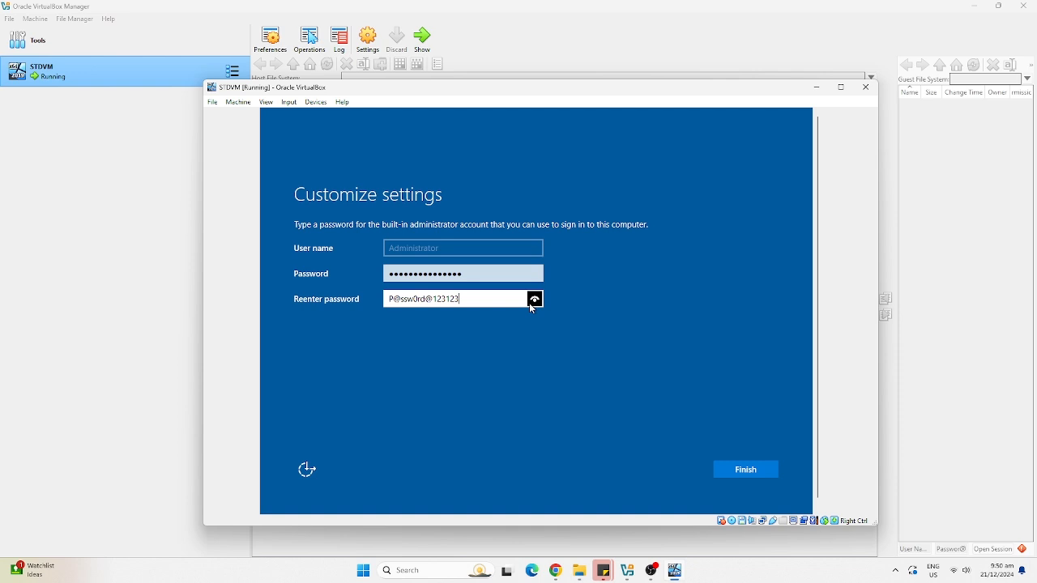
Finish the password setup and unlock the virtual machine with Insert Ctrl-Alt-Del, signing in with the Administrator account's password
click(739, 468)
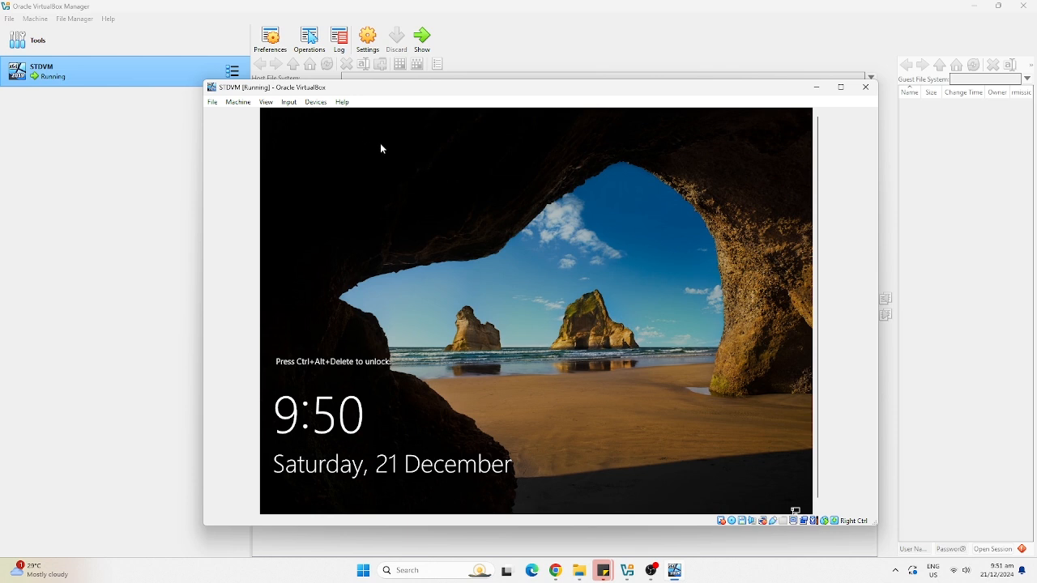
click(316, 103)
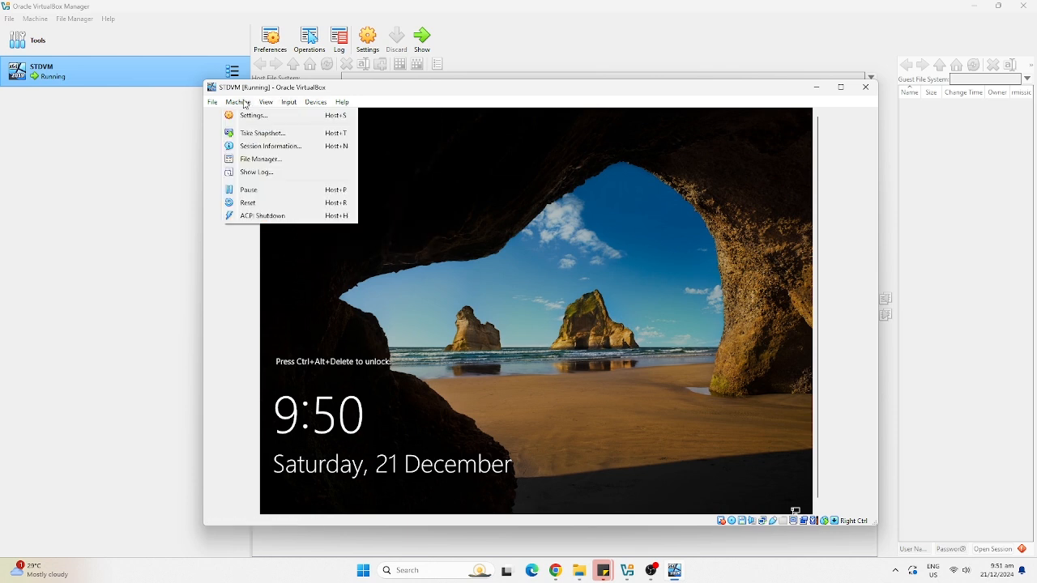
mouse_move(316, 115)
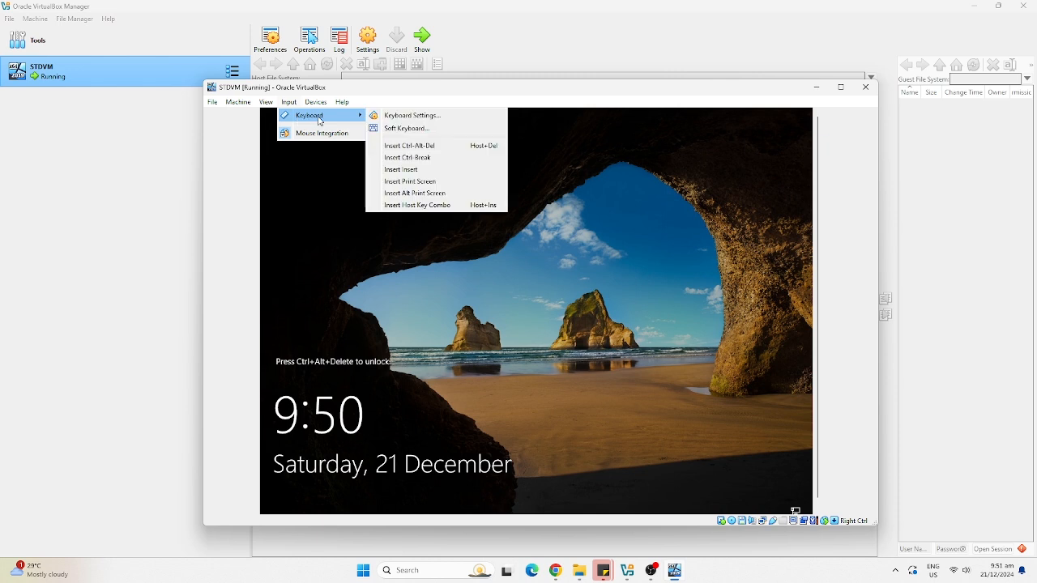
click(428, 148)
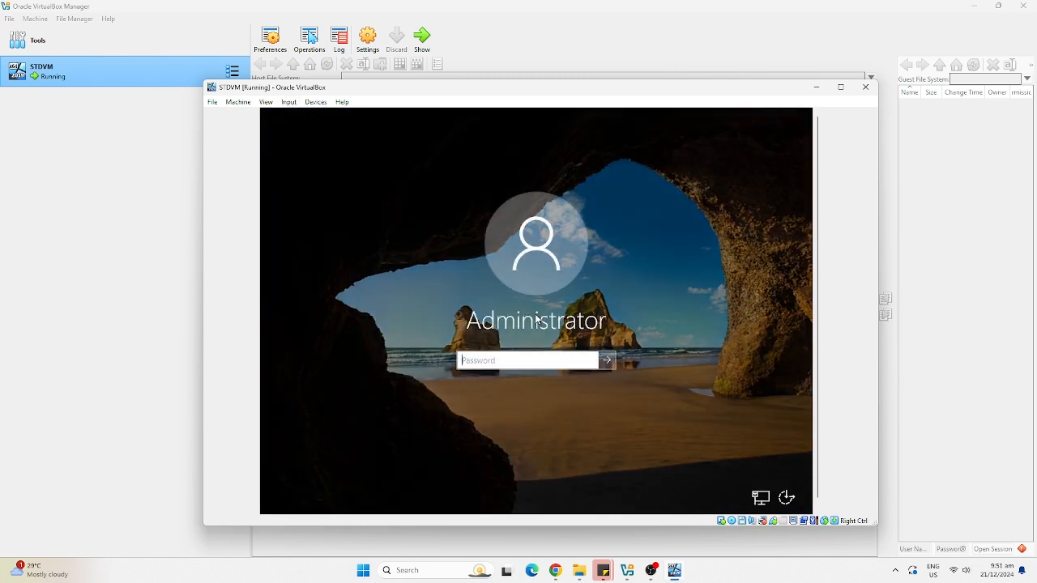
text(•)
click(605, 359)
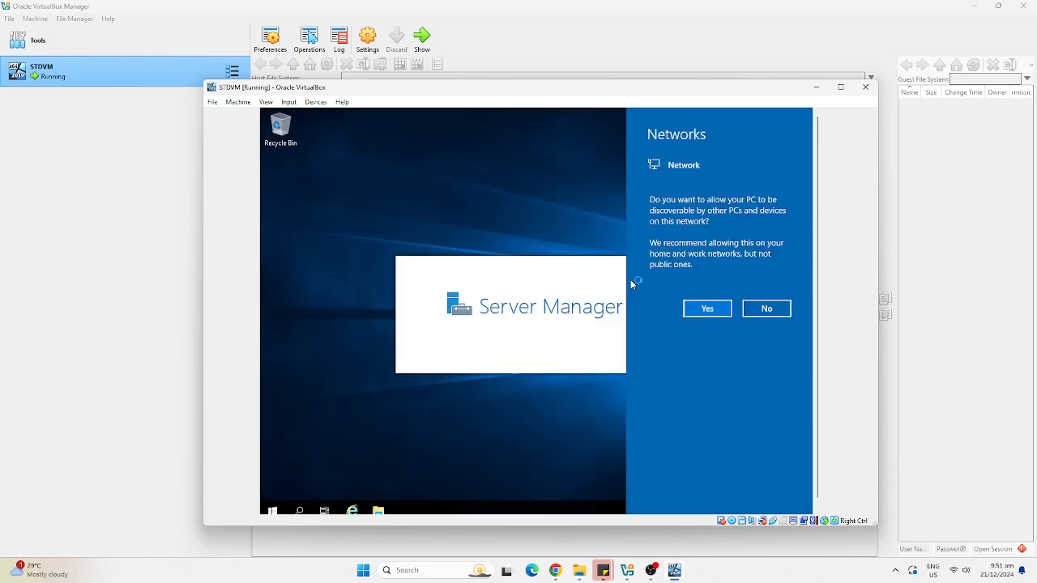
Allow the server to be discoverable on the network and dismiss the Windows Admin Center message in Server Manager
click(698, 310)
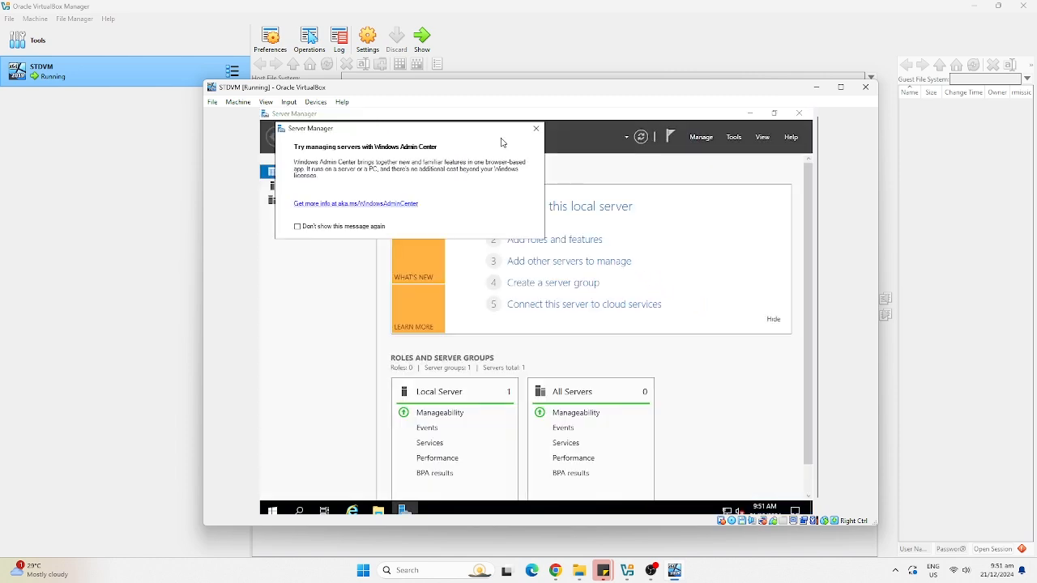
click(535, 128)
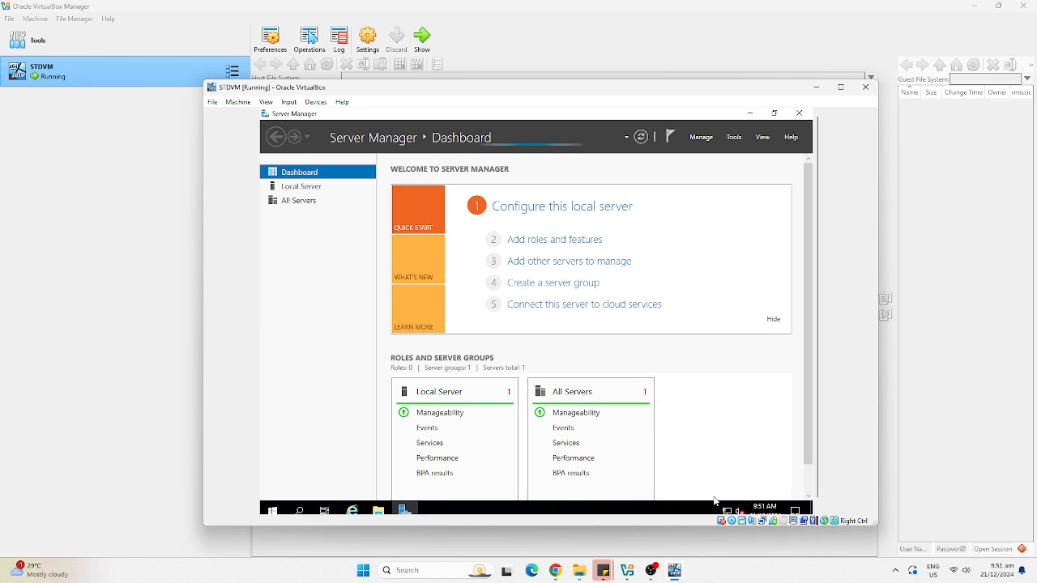
Browse to google.com in the server's Internet Explorer and accept the secure connection alert
click(351, 510)
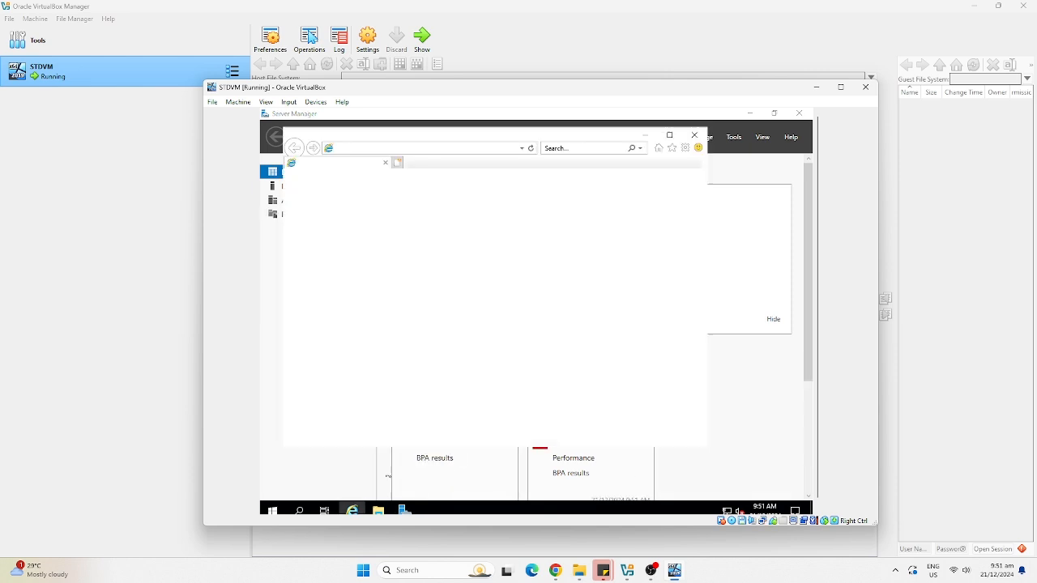
click(585, 380)
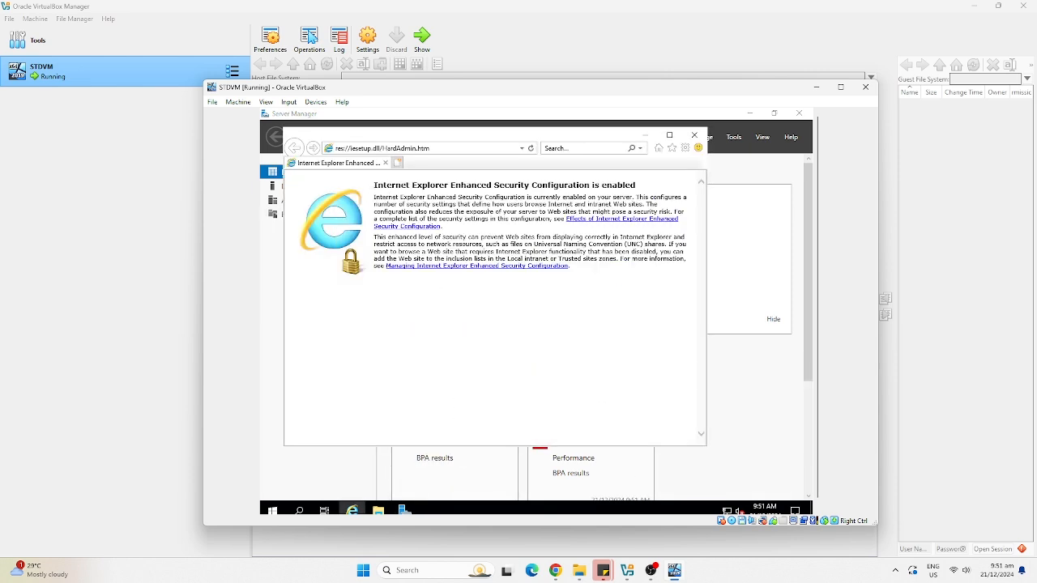
click(468, 149)
text(google)
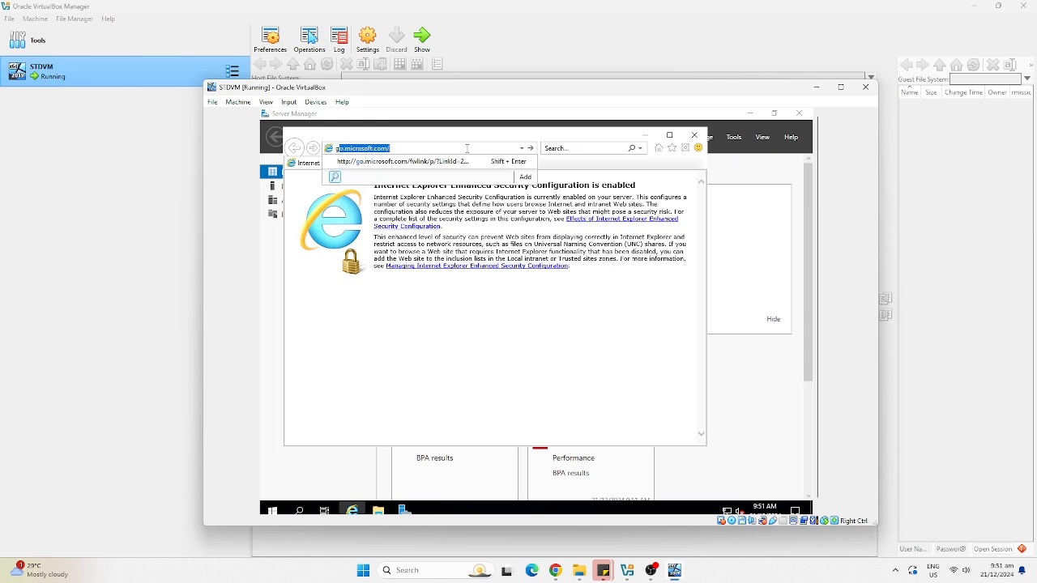
text(.com)
key(Return)
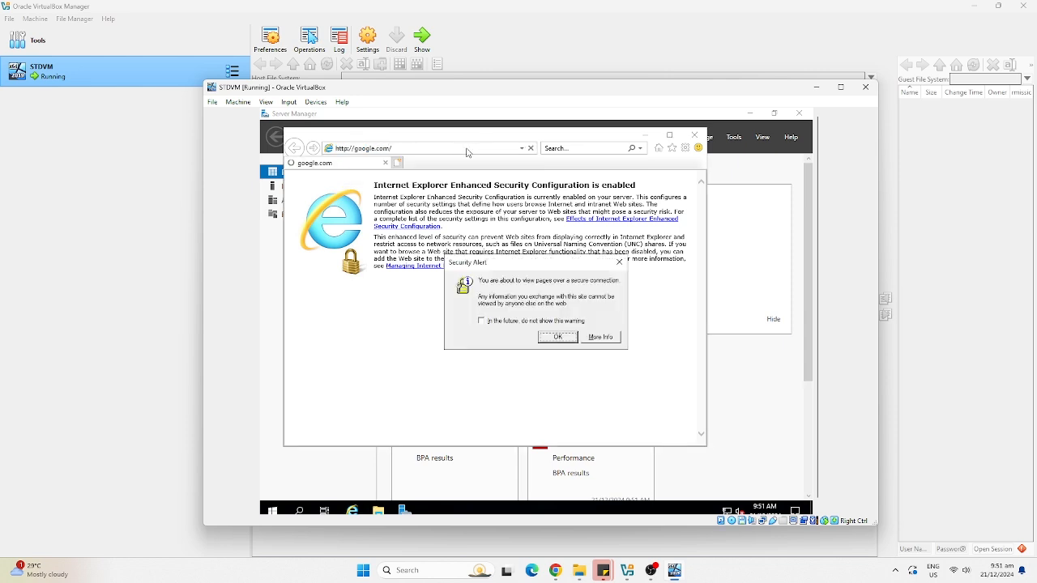
click(546, 339)
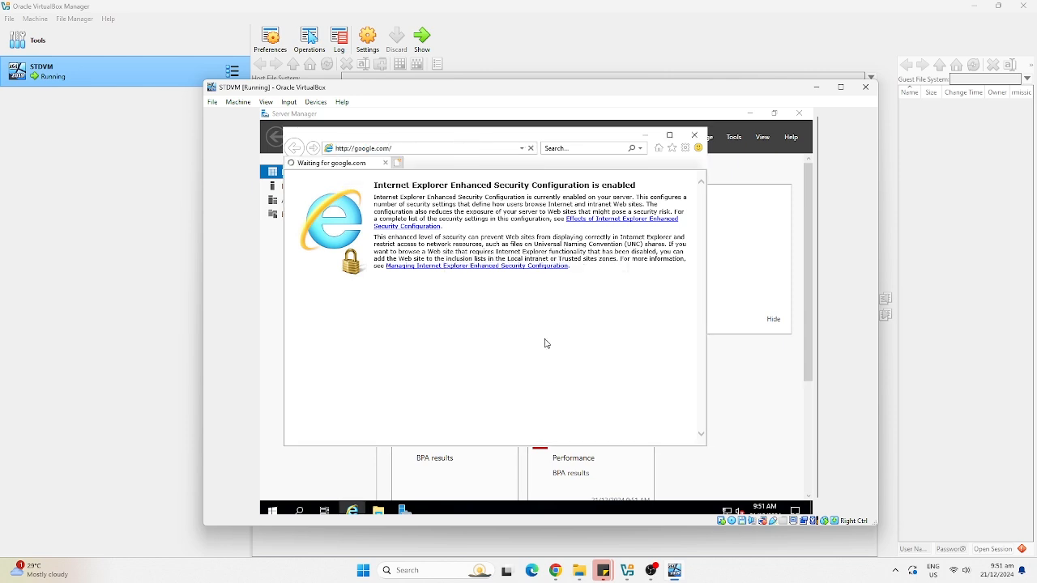
click(616, 234)
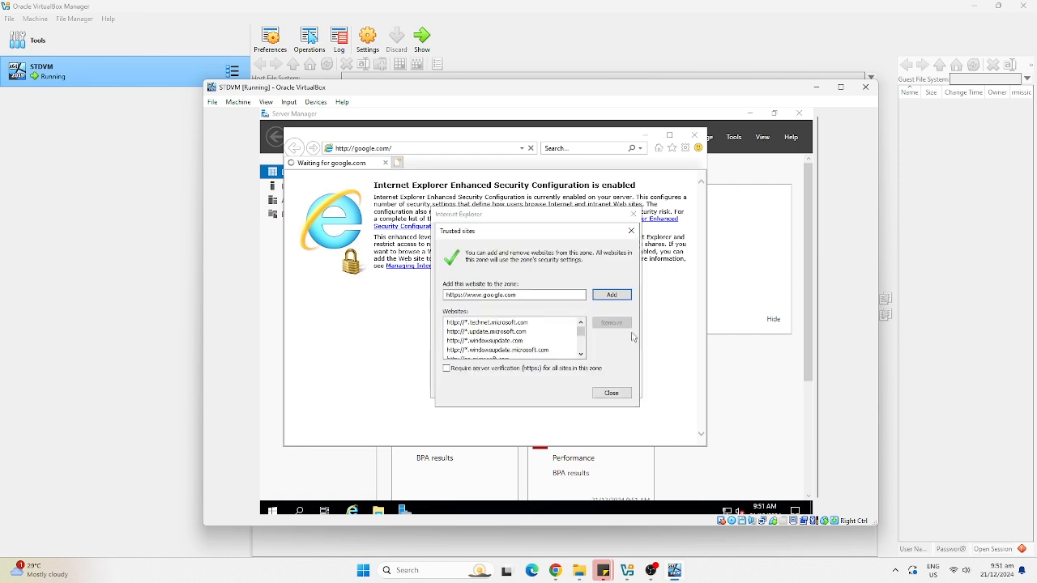
key(Return)
click(612, 393)
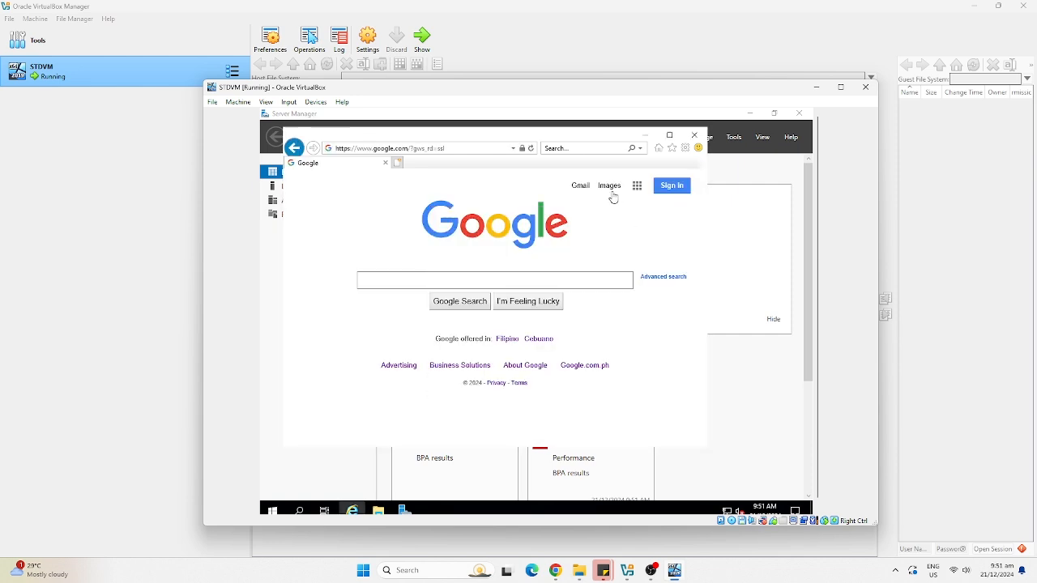
click(614, 319)
key(Return)
click(613, 392)
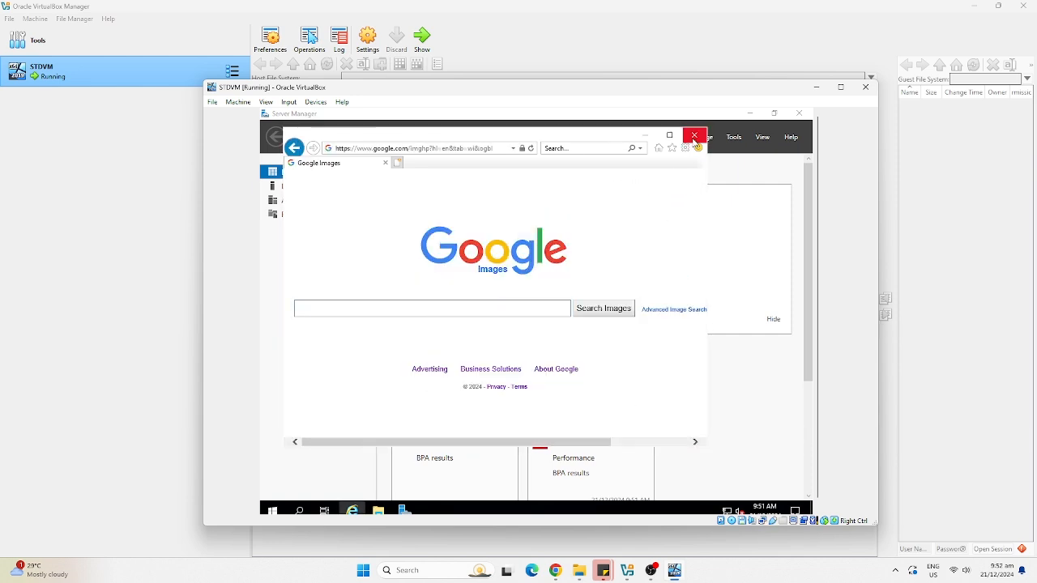
Browse to yahoo.com, dismiss the security and blocked-content alerts, and close Internet Explorer
click(456, 149)
text(yahoo.com)
key(Return)
key(Return)
click(547, 342)
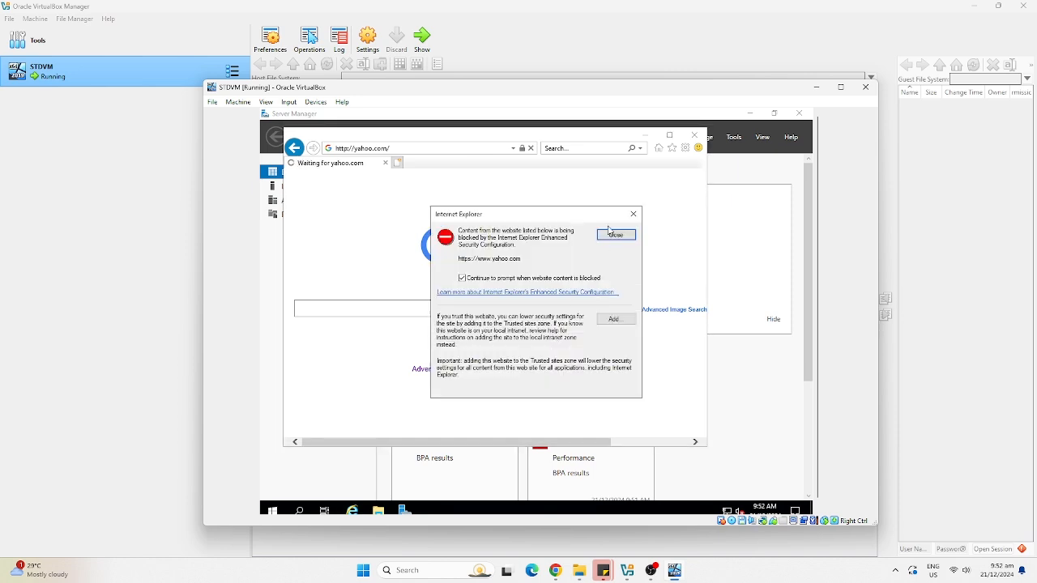
click(615, 236)
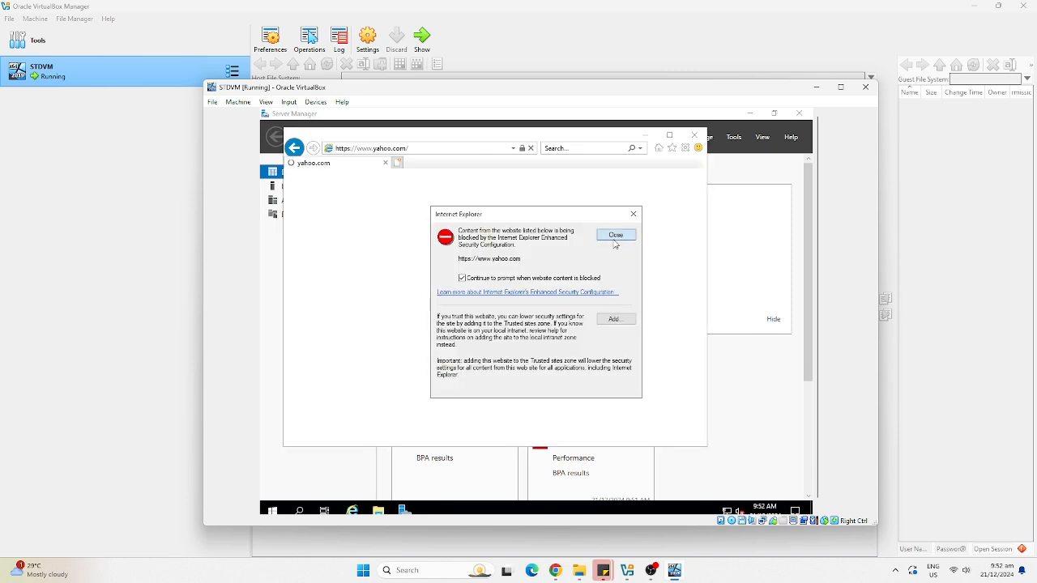
click(615, 236)
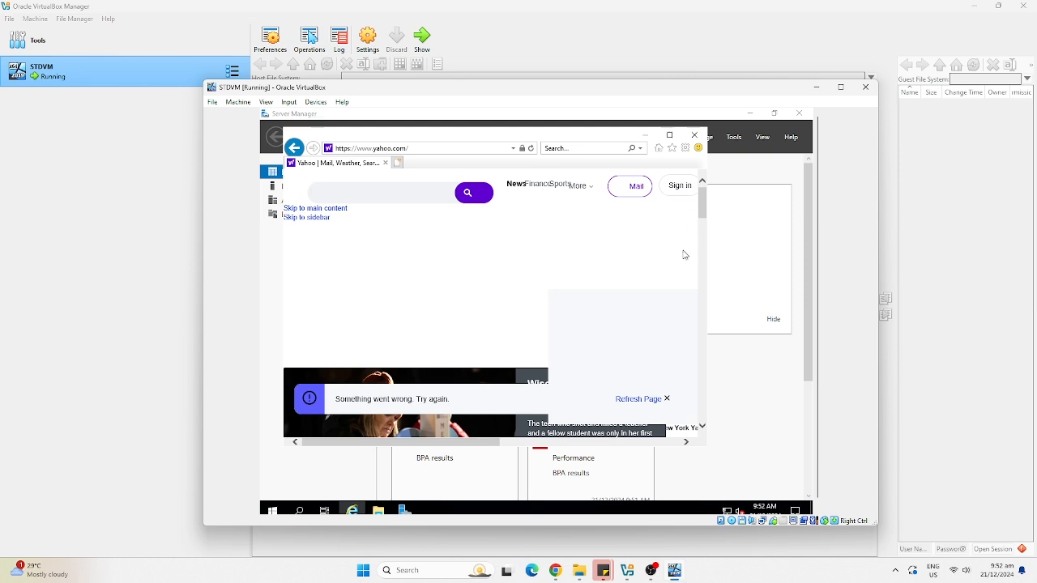
click(694, 135)
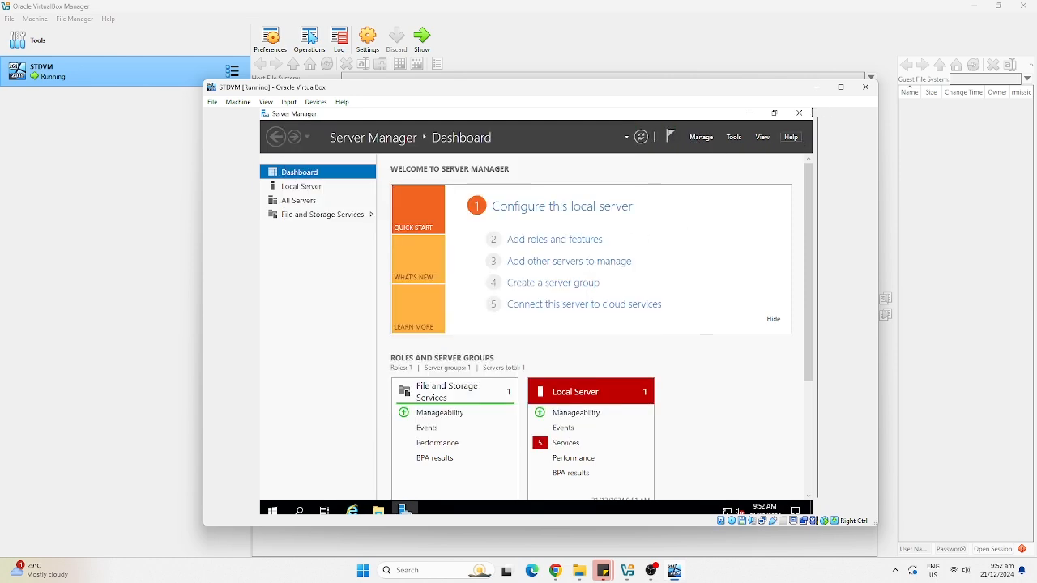
Close Server Manager and move and enlarge the STDVM window so the server's whole desktop fits inside it
click(799, 113)
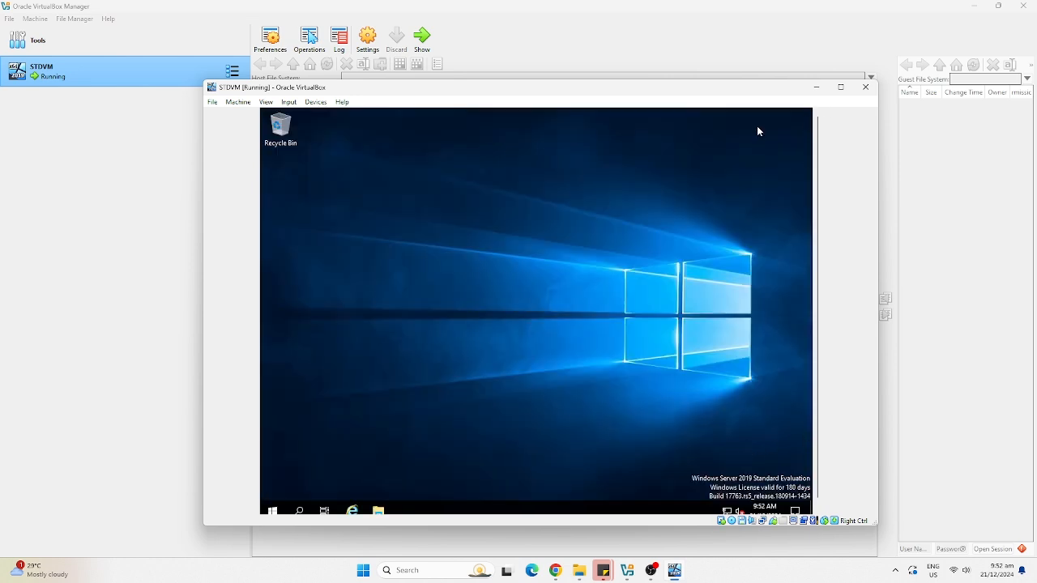
drag(614, 94, 498, 49)
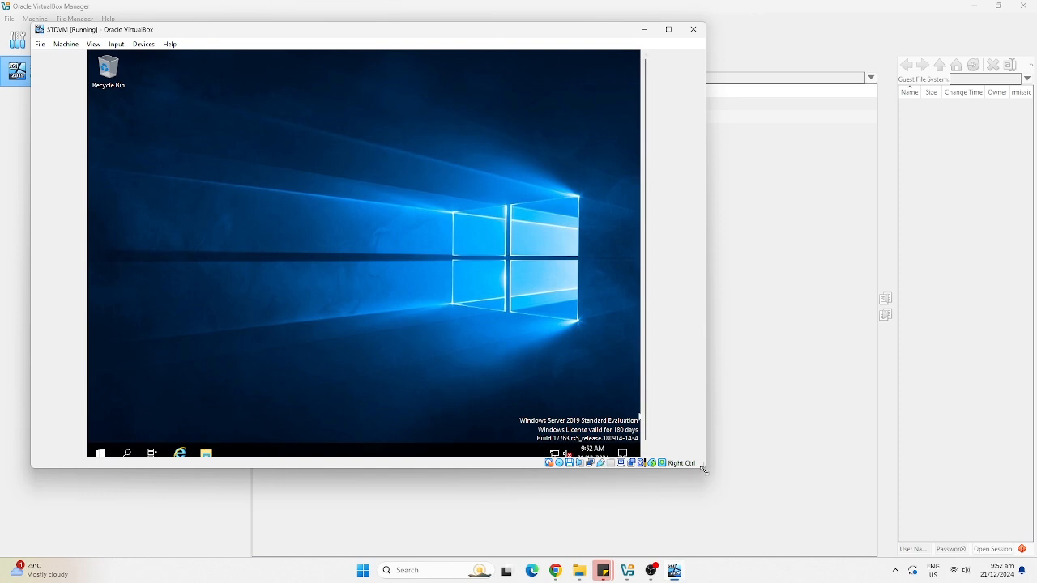
drag(705, 471, 923, 531)
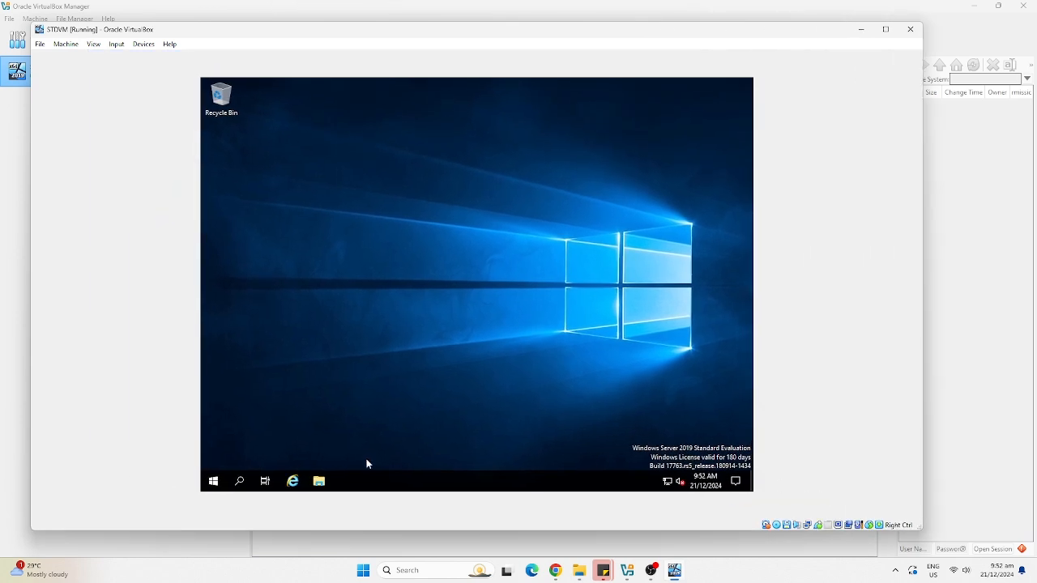
Open a Command Prompt in the virtual machine and run ipconfig to check its network configuration
click(240, 482)
text(c)
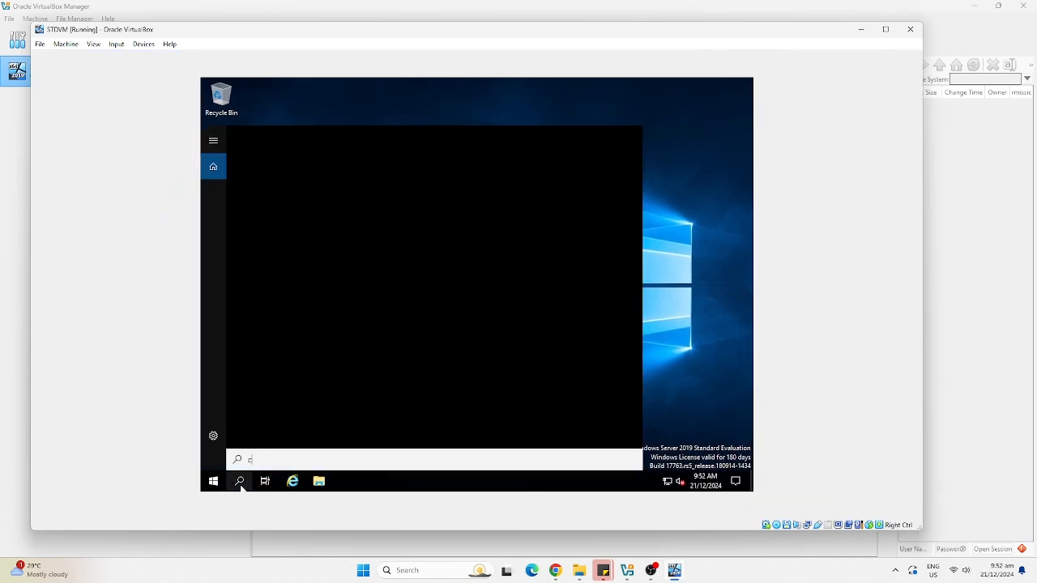
text(md)
key(Return)
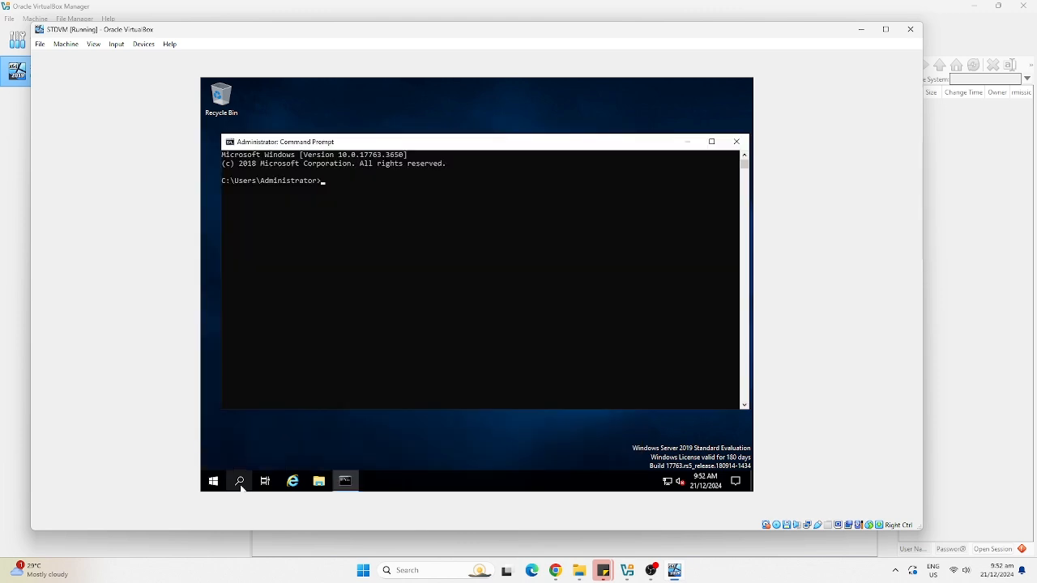
text(ipconfig)
key(Return)
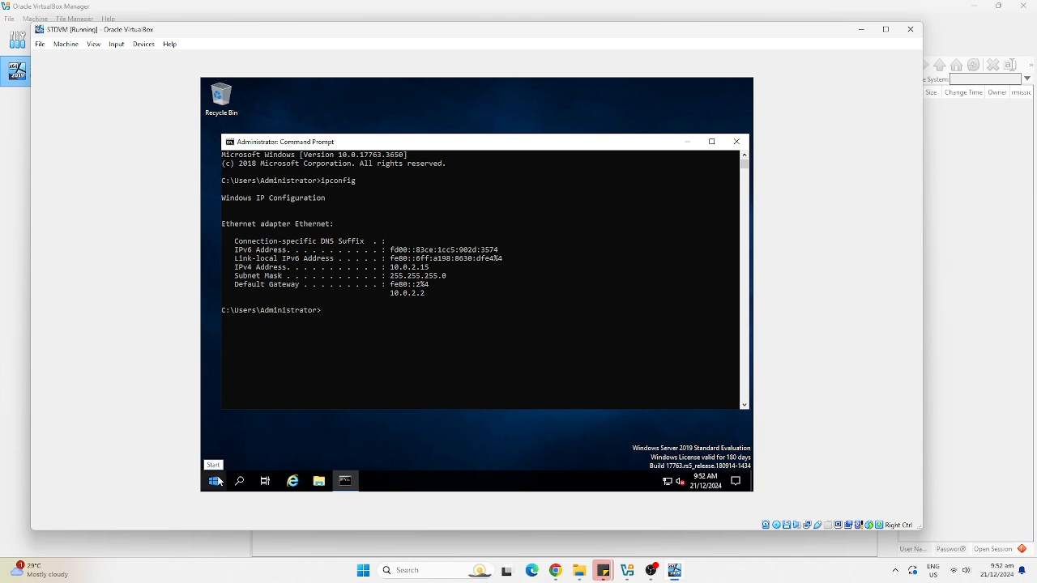
Allow remote connections to the server in This PC's remote settings, without requiring Network Level Authentication, and apply the change
click(319, 483)
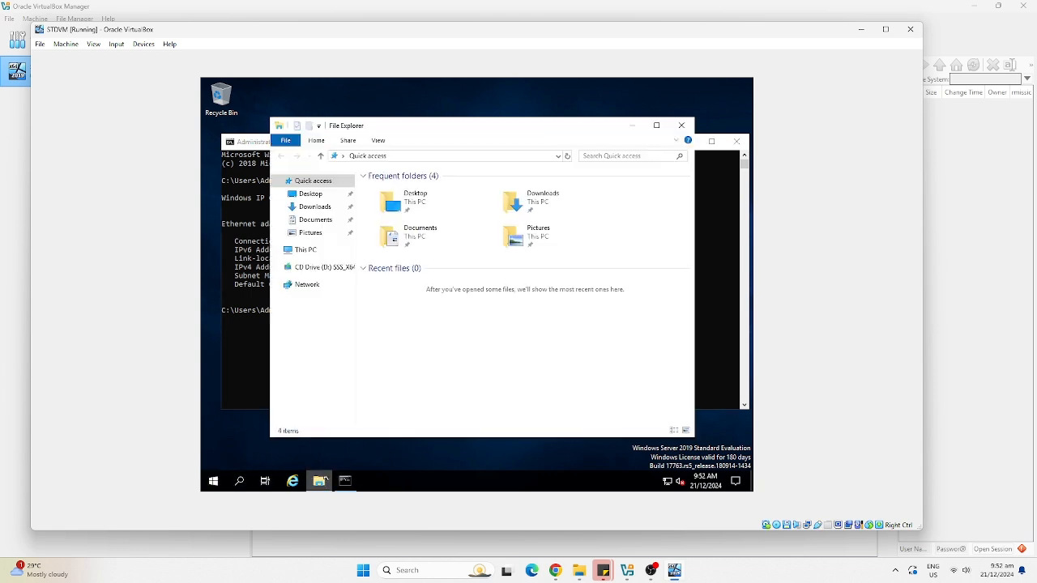
right_click(308, 252)
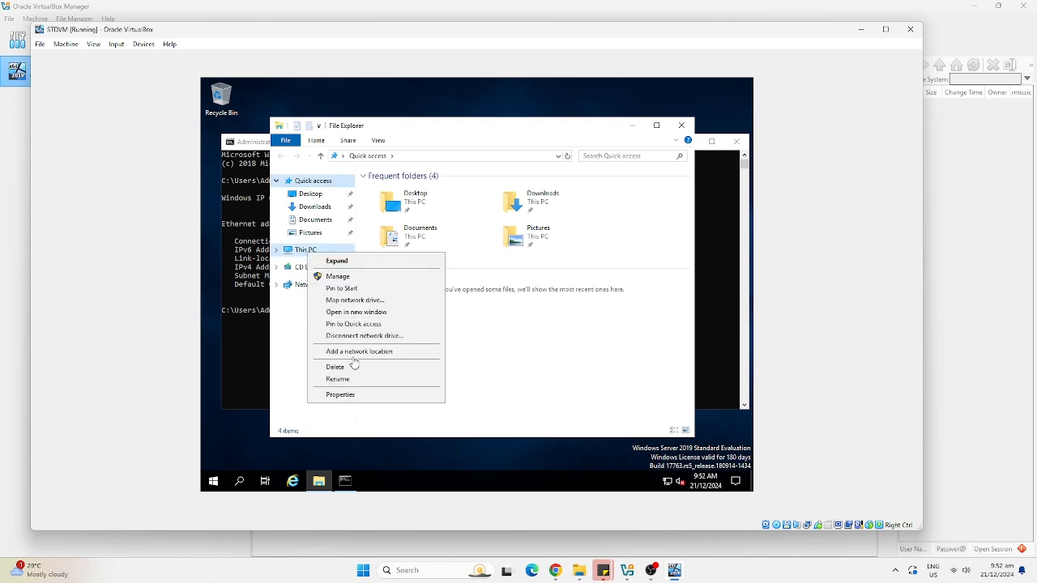
click(357, 396)
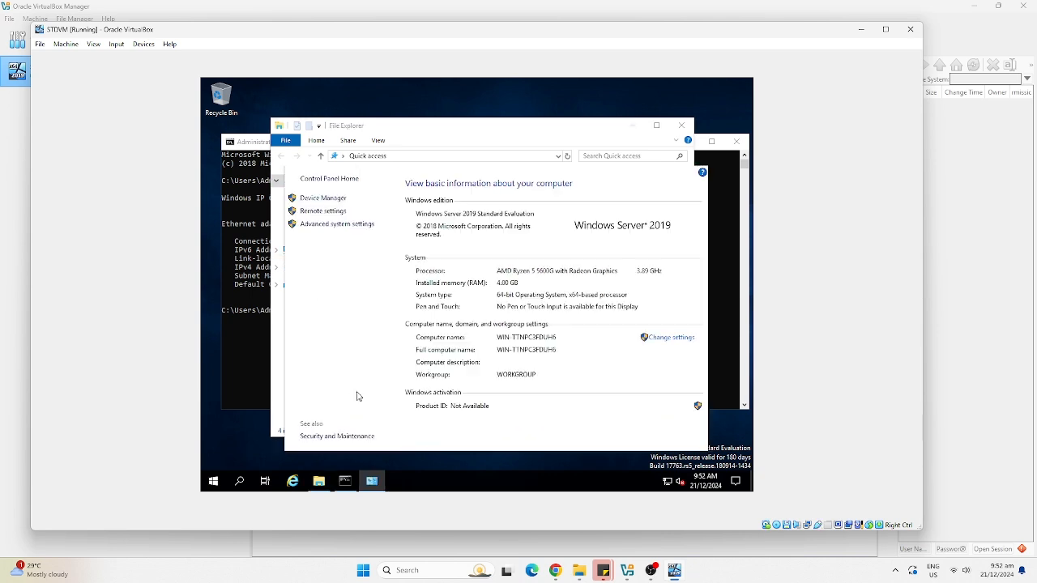
click(334, 211)
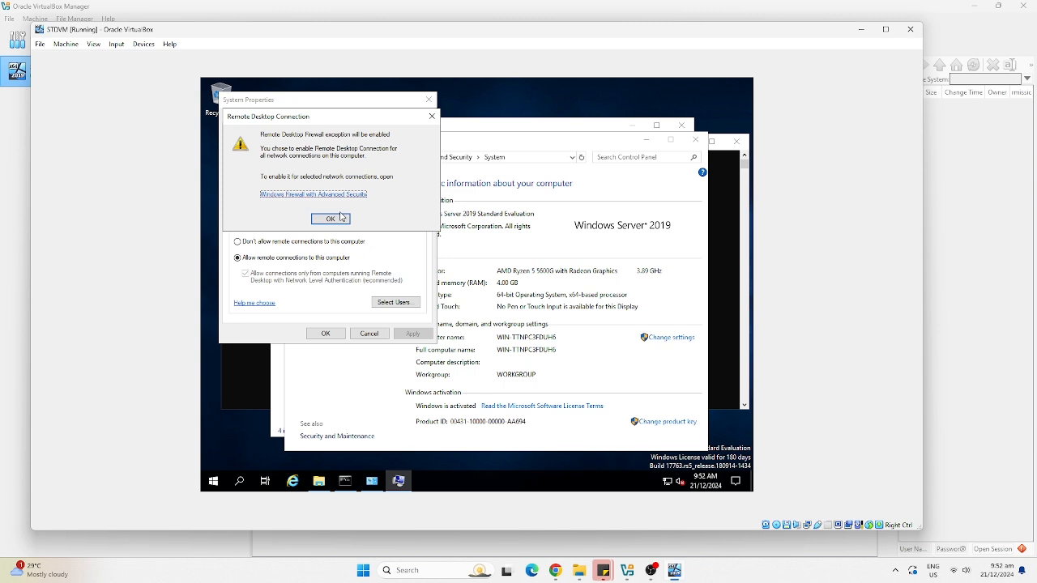
click(340, 218)
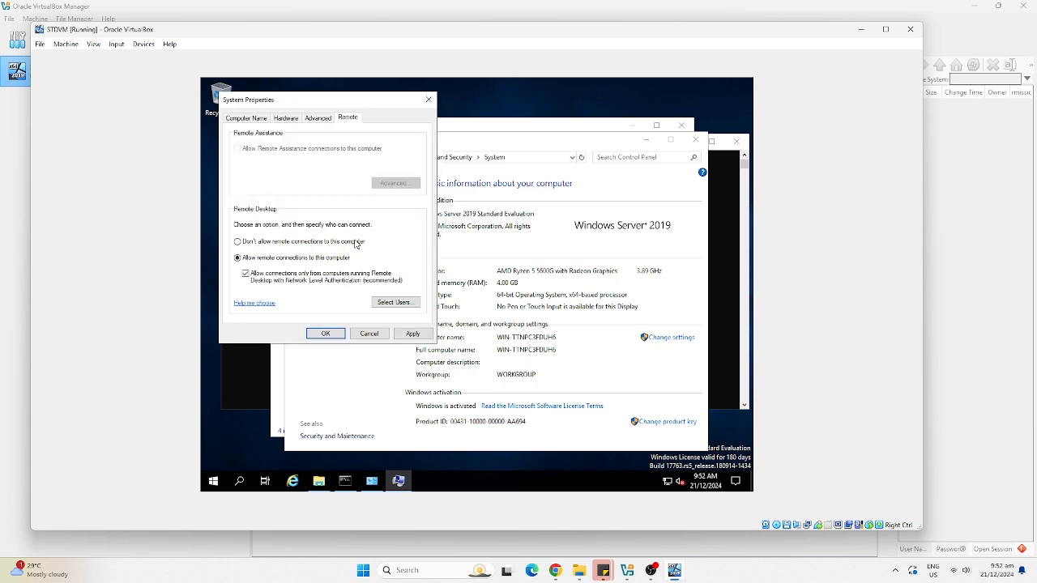
click(309, 279)
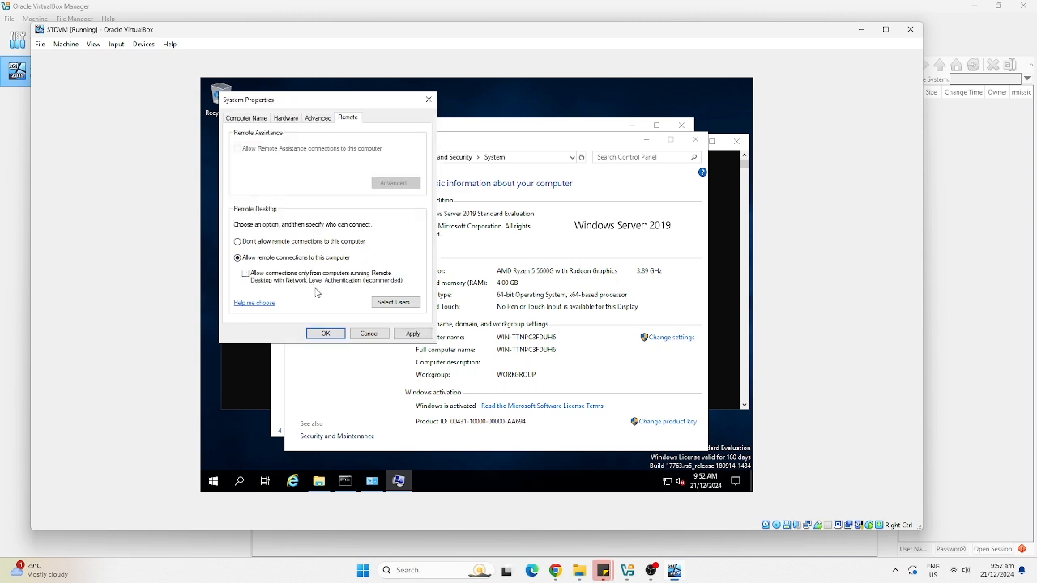
click(412, 333)
click(370, 334)
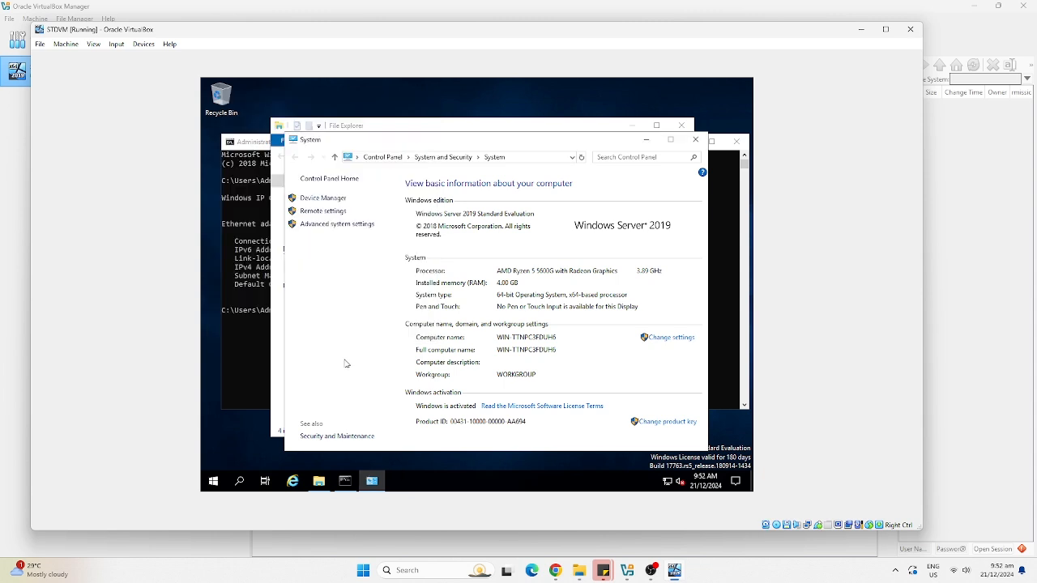
Bring the virtual machine's Command Prompt to the front and open another Command Prompt on the host computer
click(263, 350)
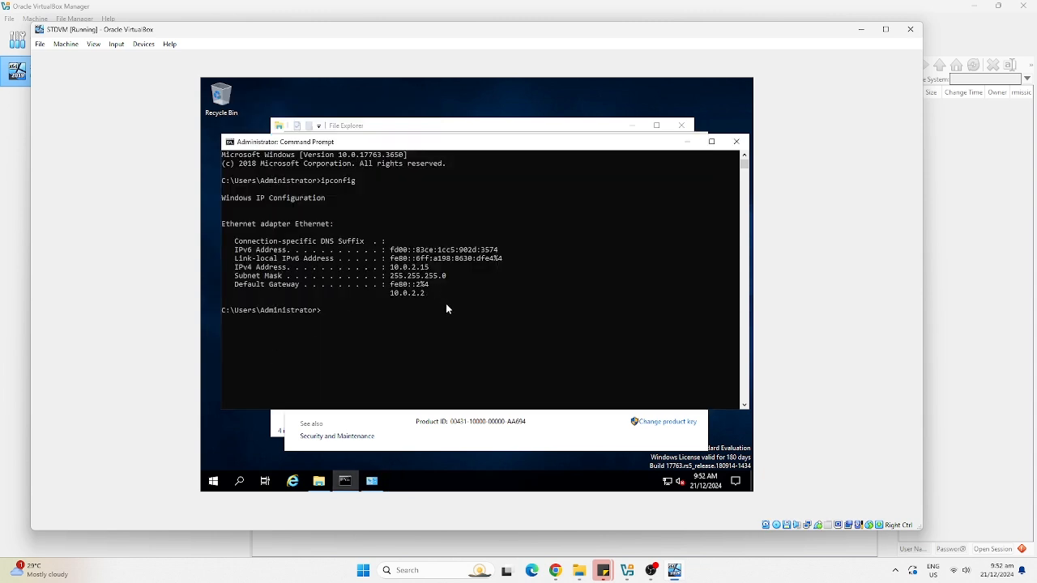
click(409, 571)
text(c)
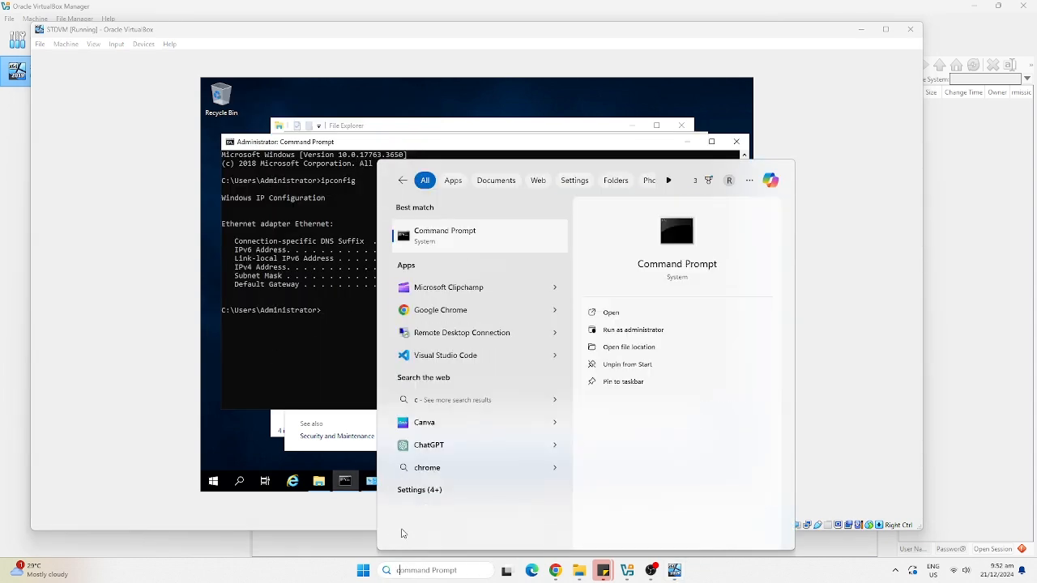
key(Return)
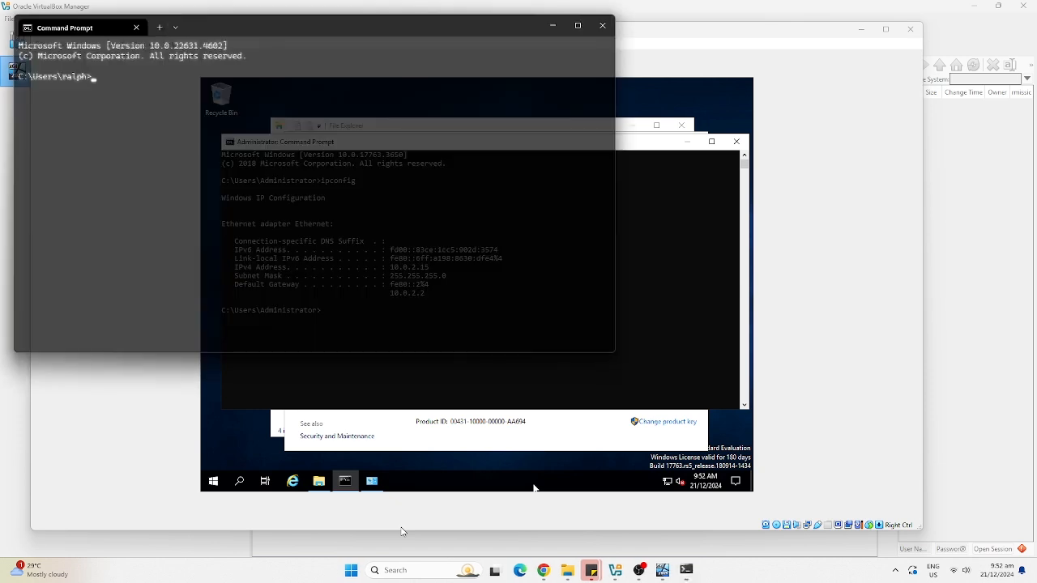
Ping the virtual machine's address 10.0.2.15 from the host computer's Command Prompt
text(ping 1)
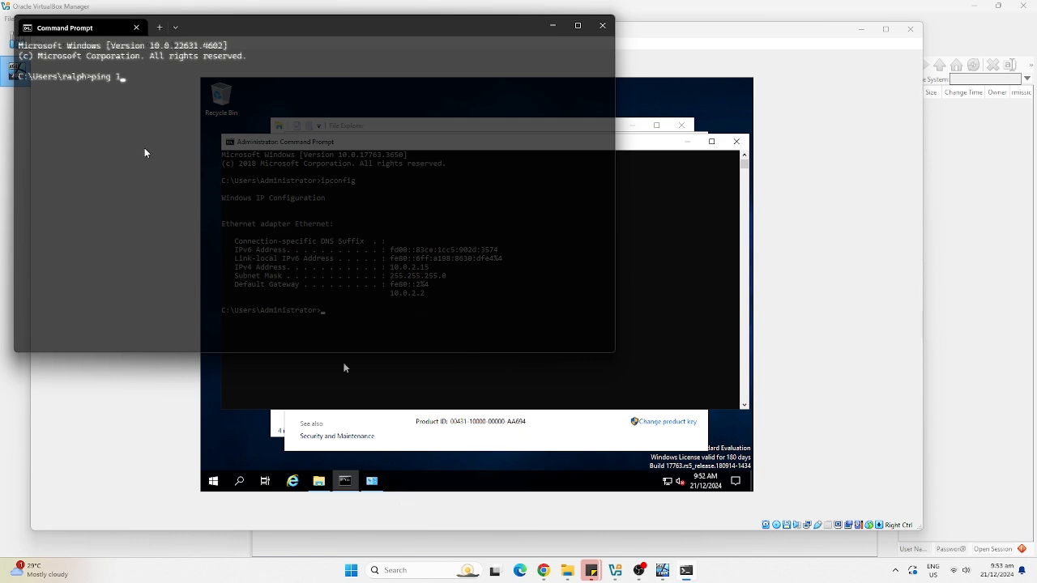
text(0.0.0)
key(BackSpace)
text(2.15)
key(Return)
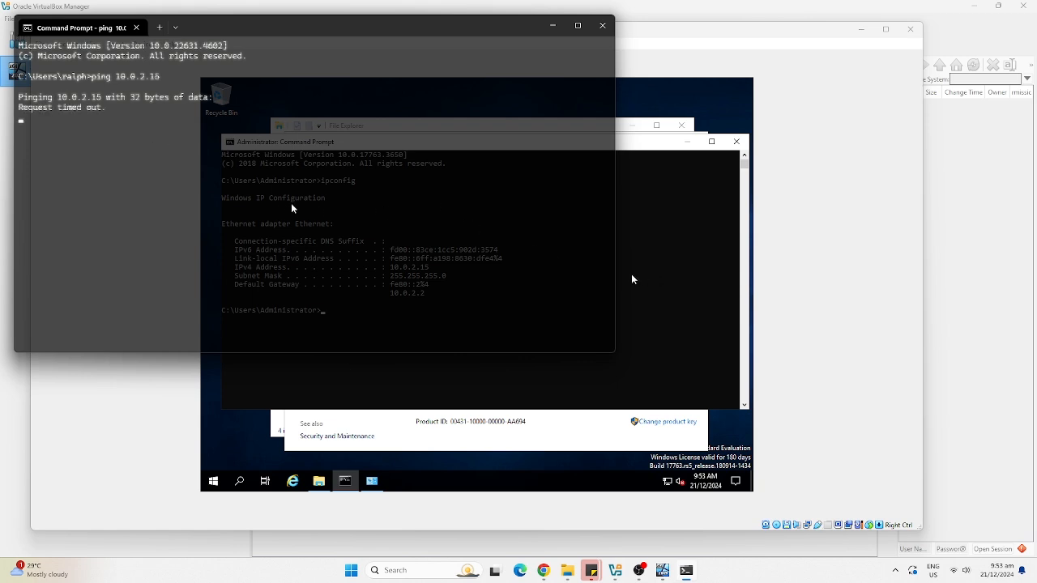
Close the open windows inside the STDVM virtual machine and shut down its Windows Server
click(660, 293)
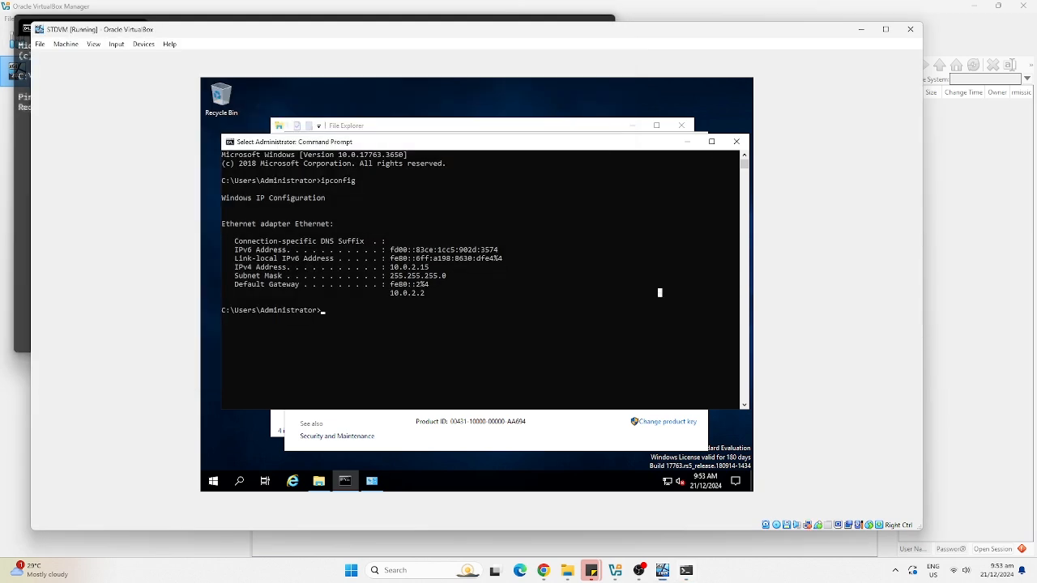
click(741, 143)
click(698, 124)
click(686, 125)
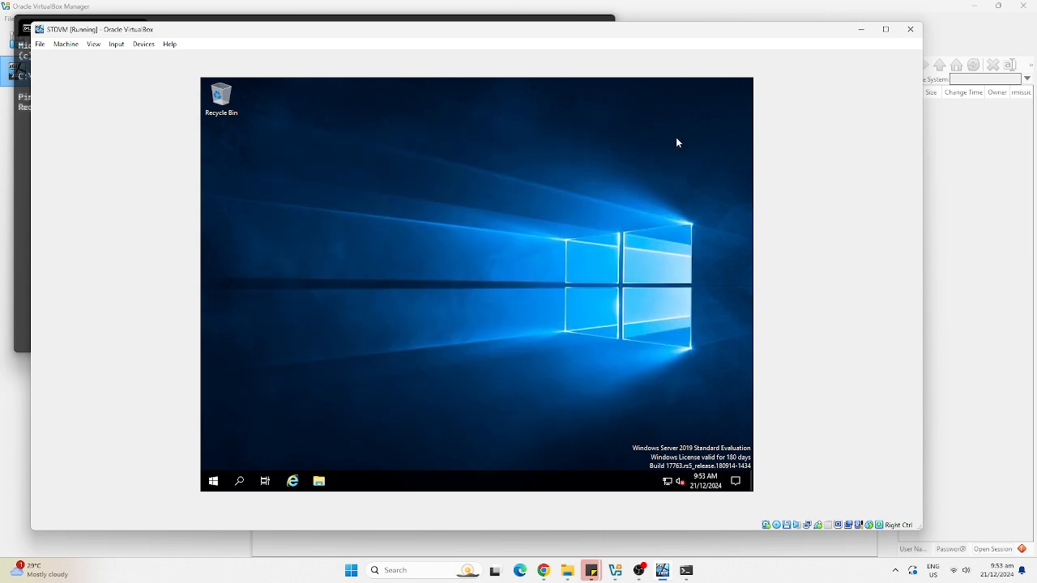
right_click(218, 482)
mouse_move(271, 452)
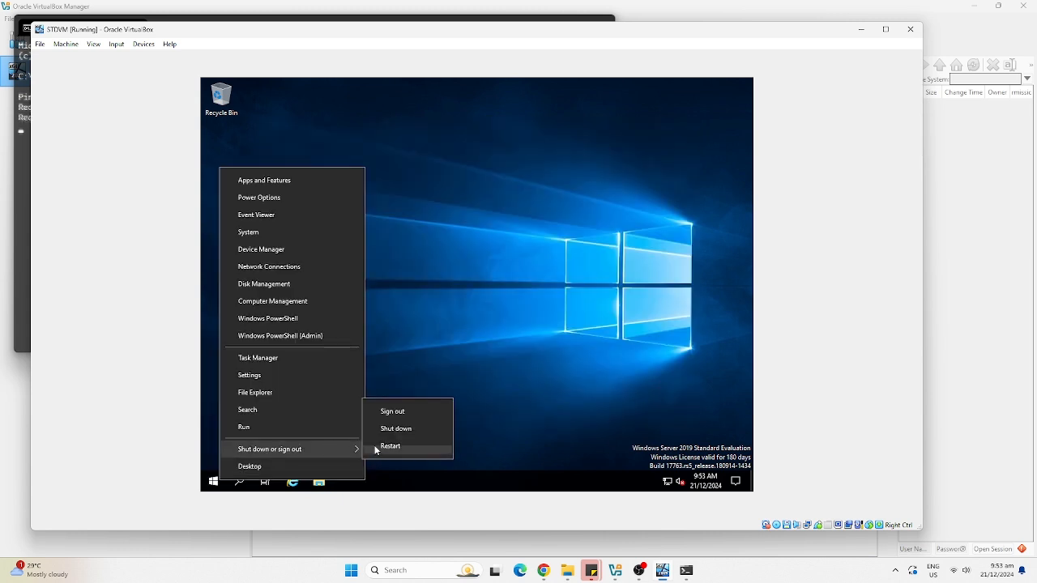
click(398, 432)
click(376, 459)
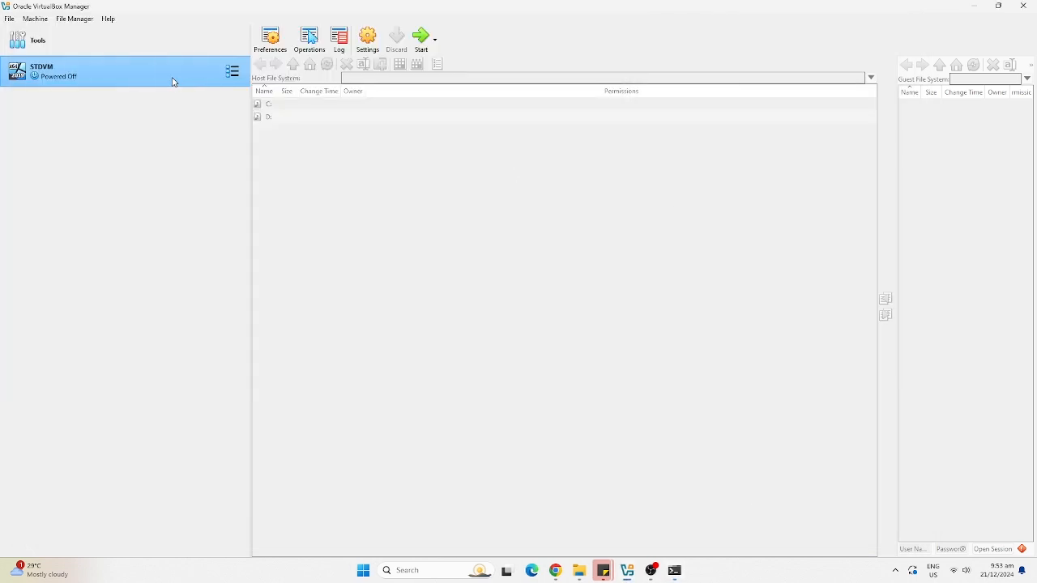
Enable network Adapter 2 in STDVM's settings, attach it to Bridged Adapter, and save the settings
right_click(176, 80)
click(219, 85)
click(365, 299)
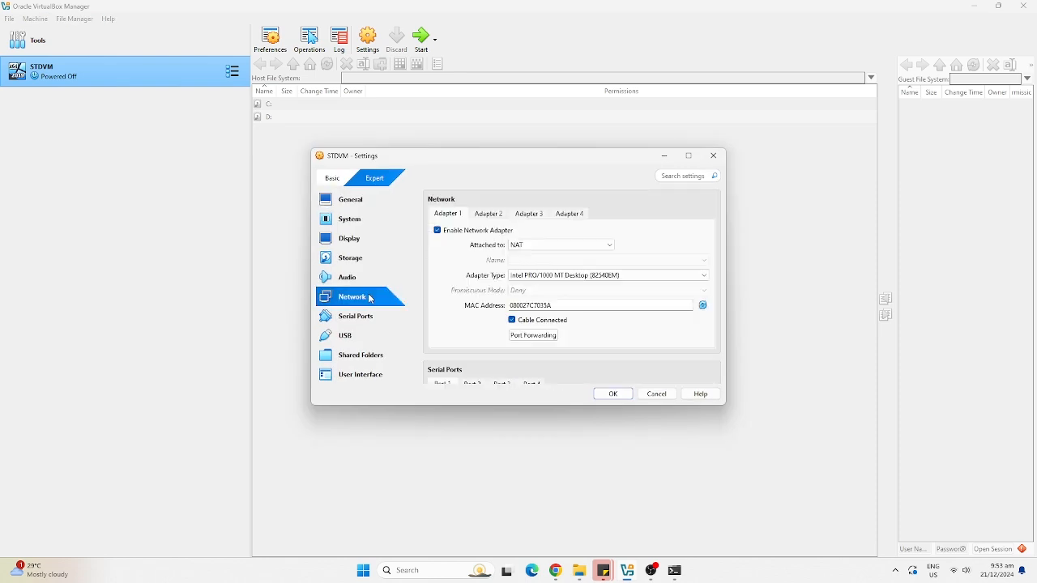
click(489, 214)
click(466, 234)
click(529, 245)
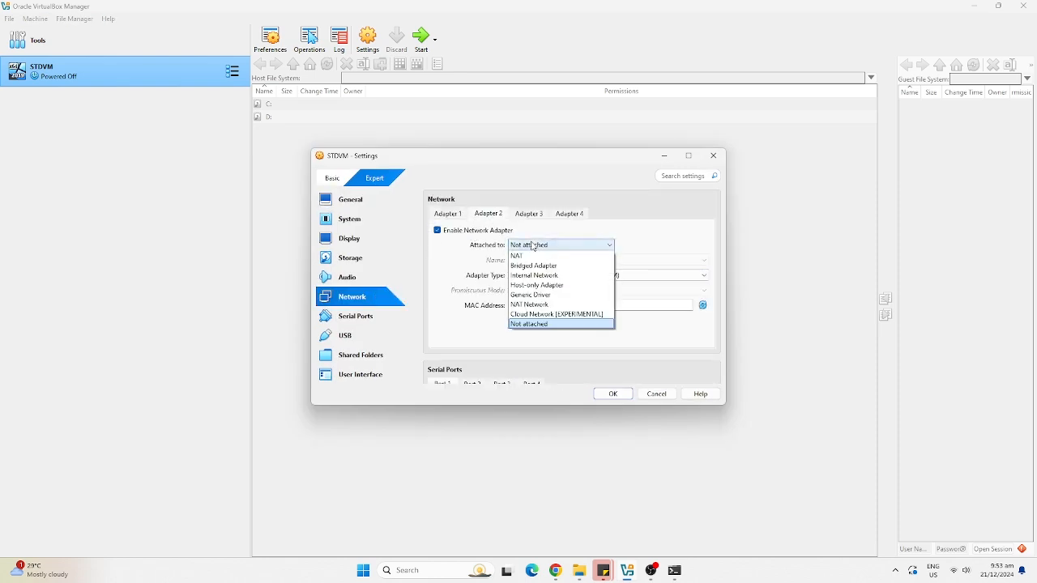
click(531, 264)
scroll(600, 328, down, 5)
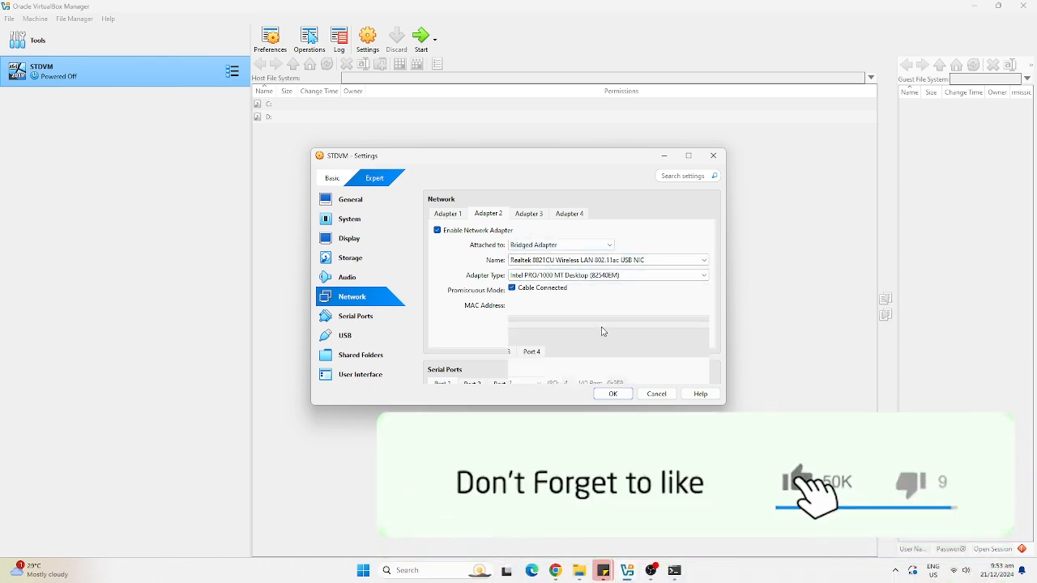
click(612, 394)
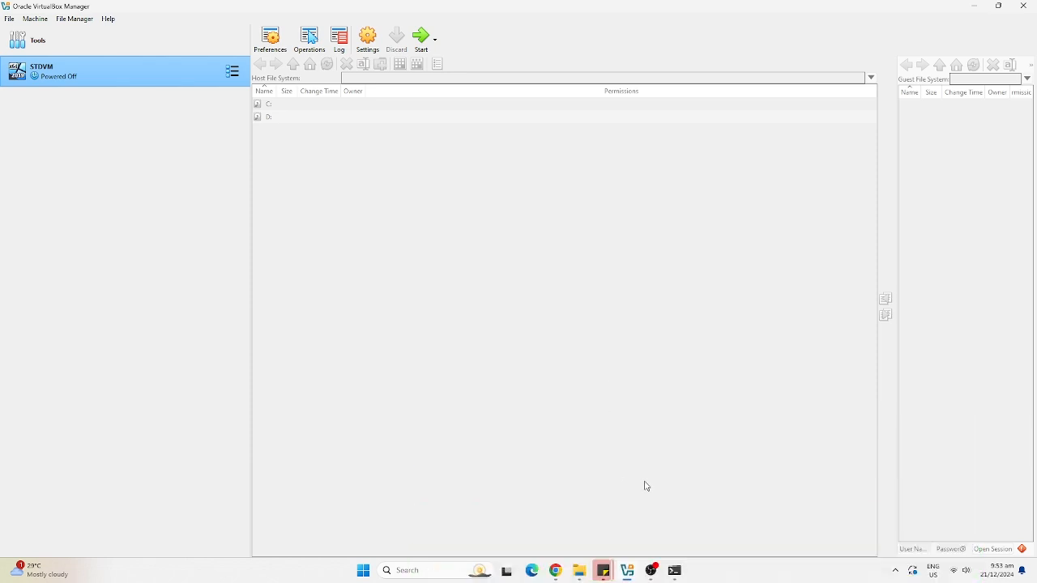
Start the STDVM virtual machine and dismiss its keyboard capture and mouse integration notifications
click(422, 39)
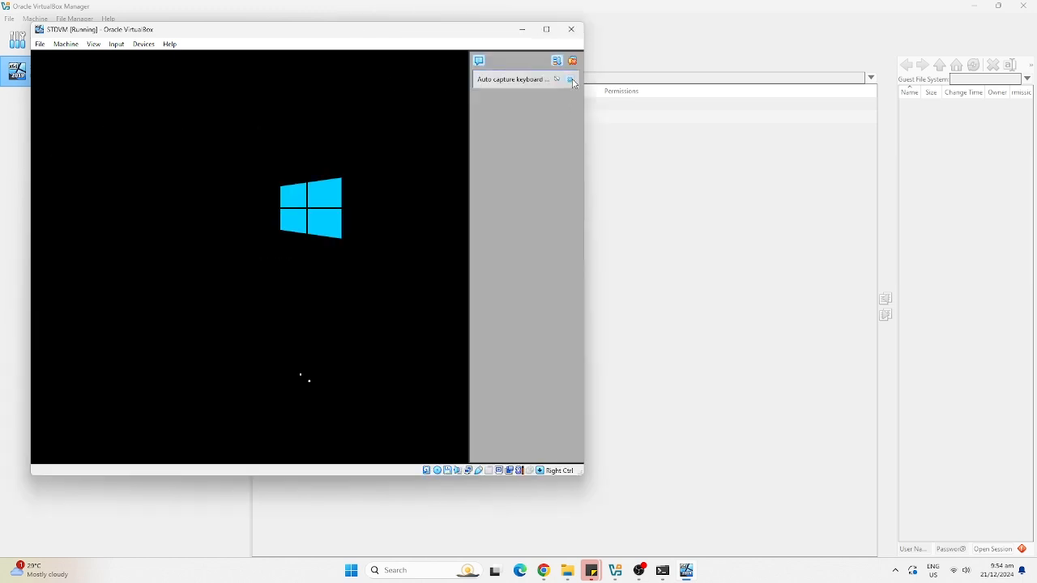
click(568, 79)
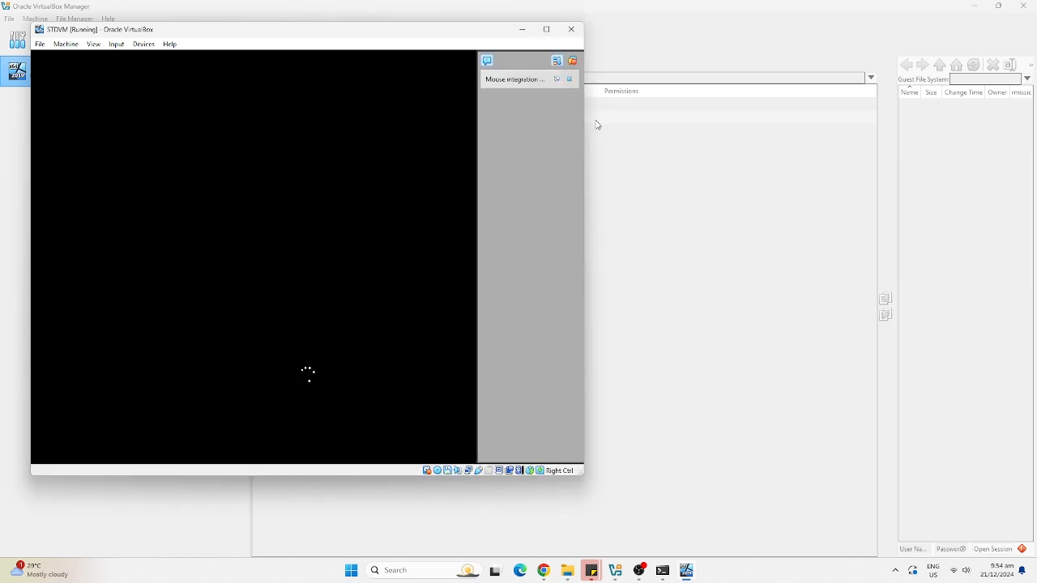
click(569, 79)
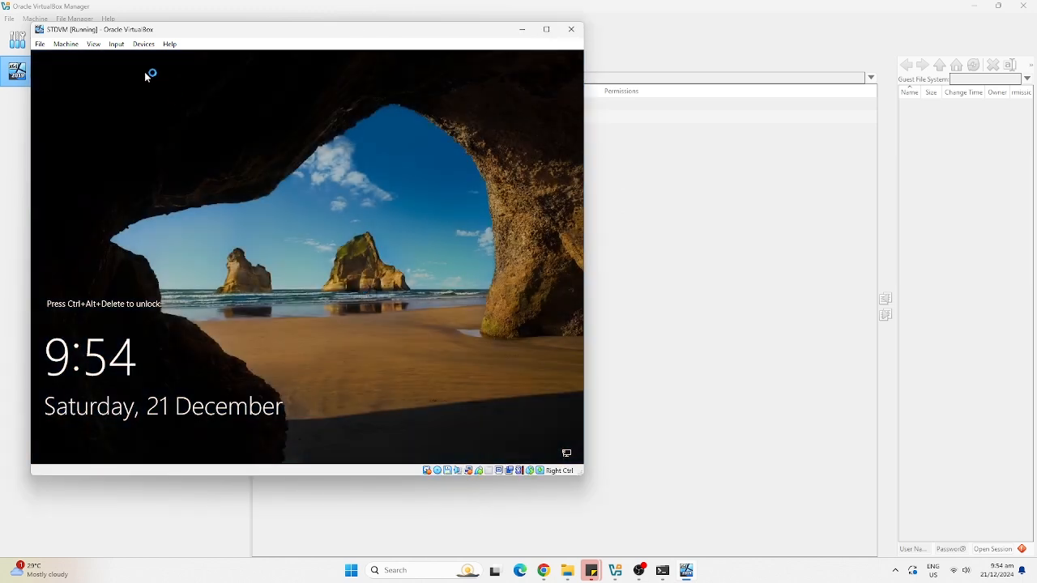
Send Ctrl-Alt-Del to the virtual machine, sign in as Administrator with the account password, and allow the server to be discoverable on Network 2
click(115, 47)
mouse_move(134, 58)
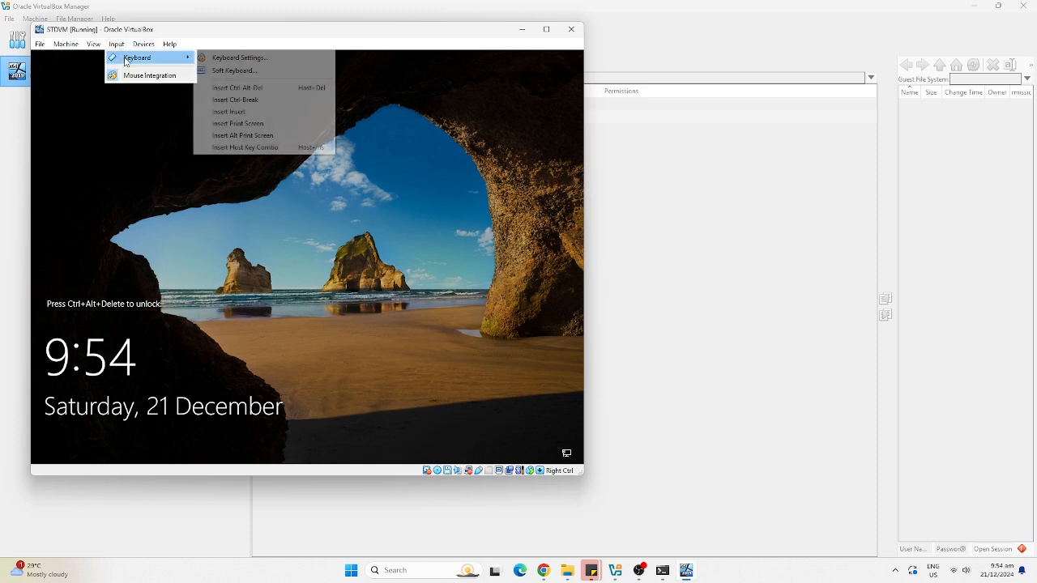
click(241, 89)
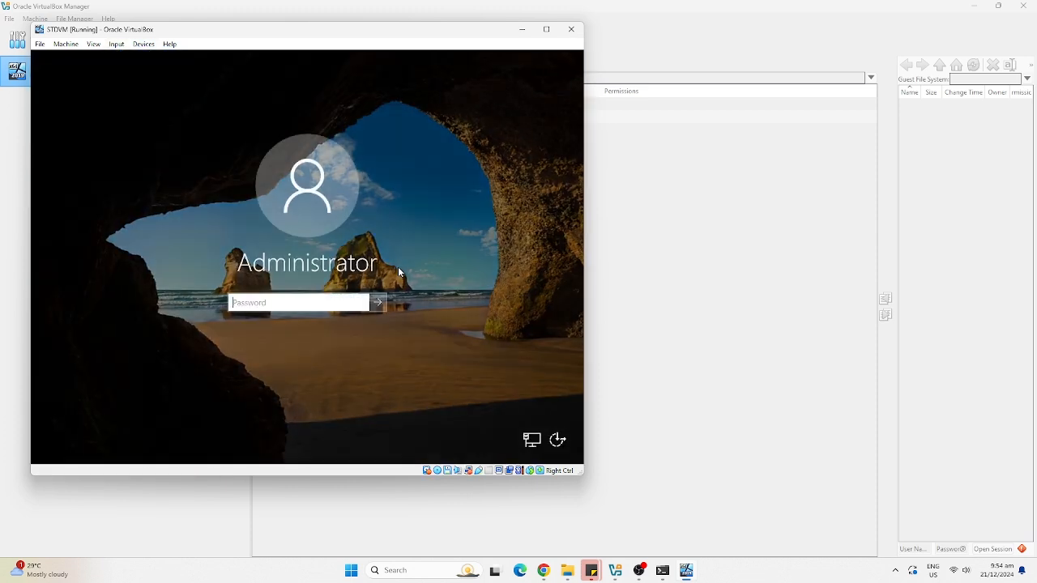
text(************)
key(Return)
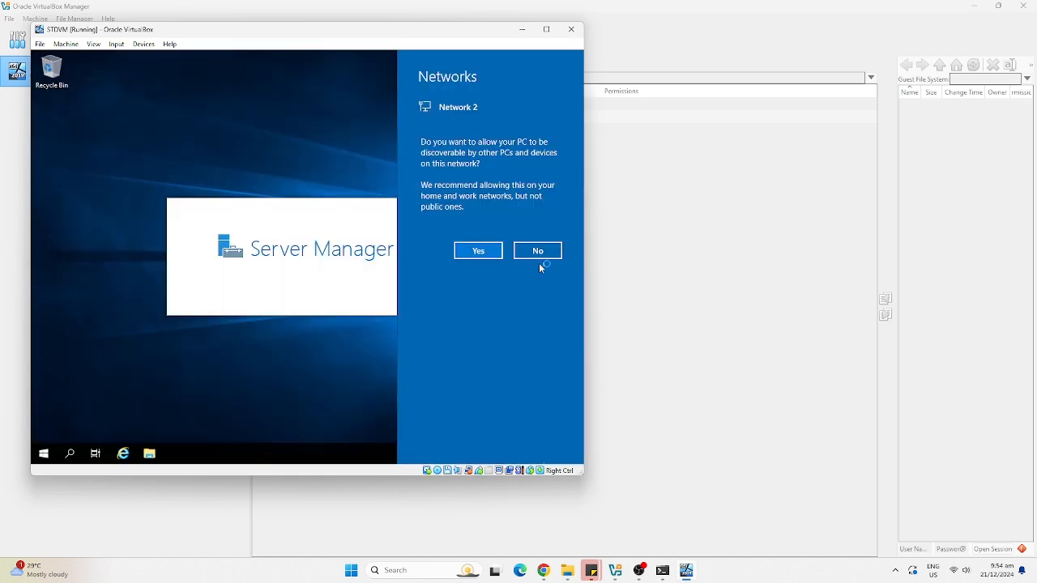
click(500, 254)
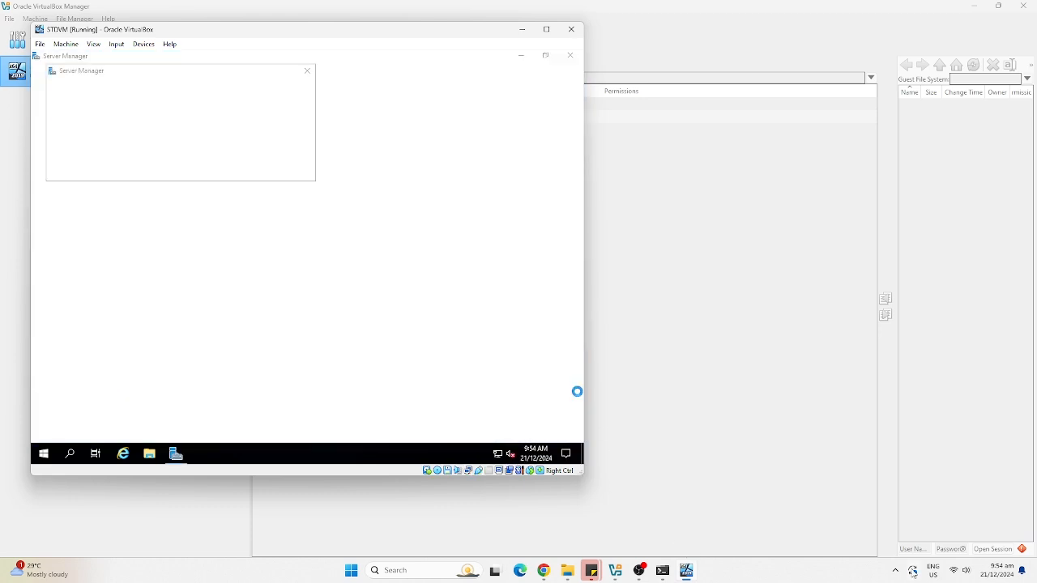
Examine the IP details in the connected Wi-Fi network's properties in the host computer's Network & internet settings
right_click(953, 572)
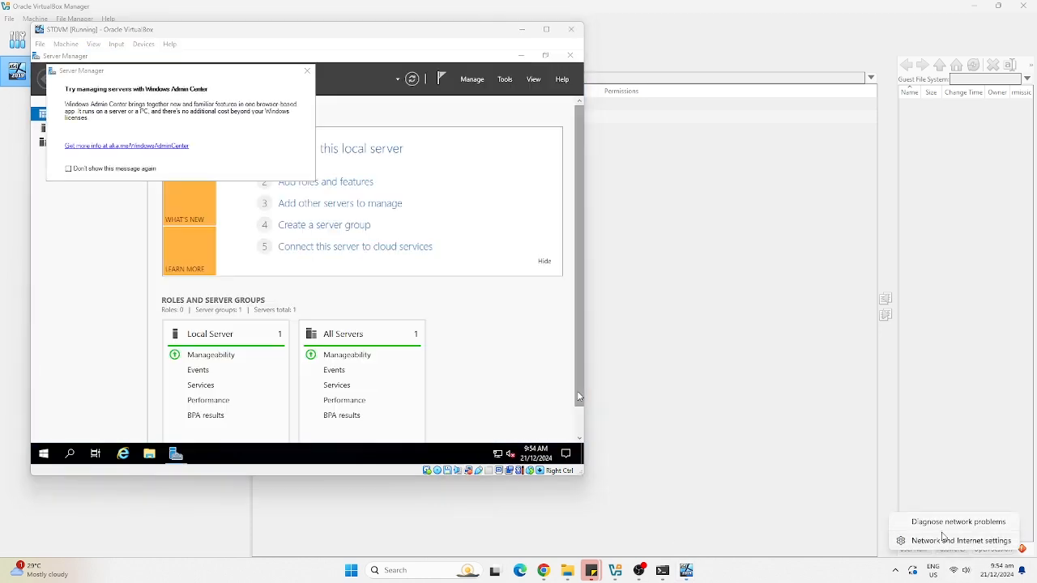
click(944, 540)
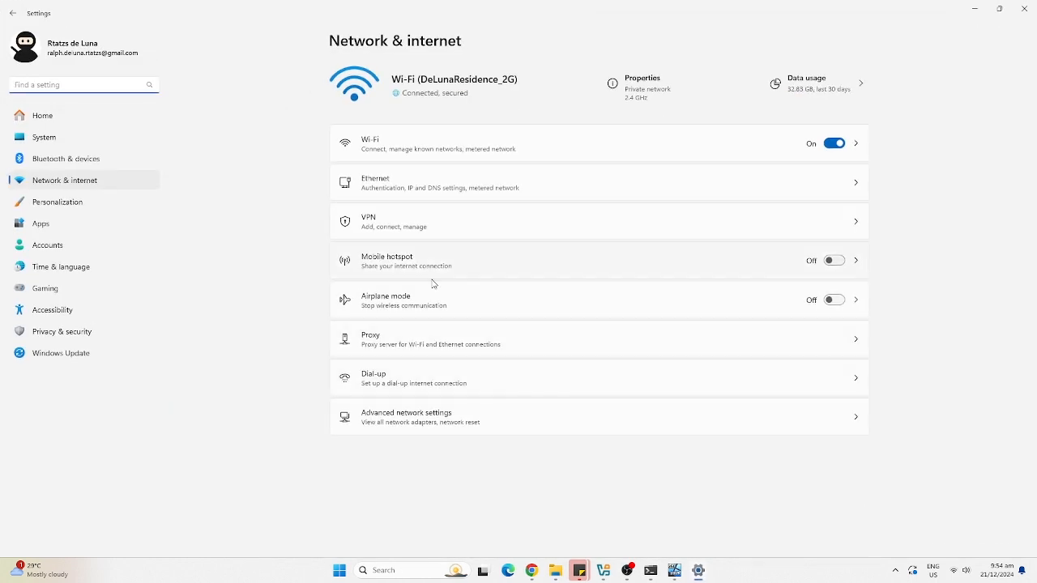
key(super+Down)
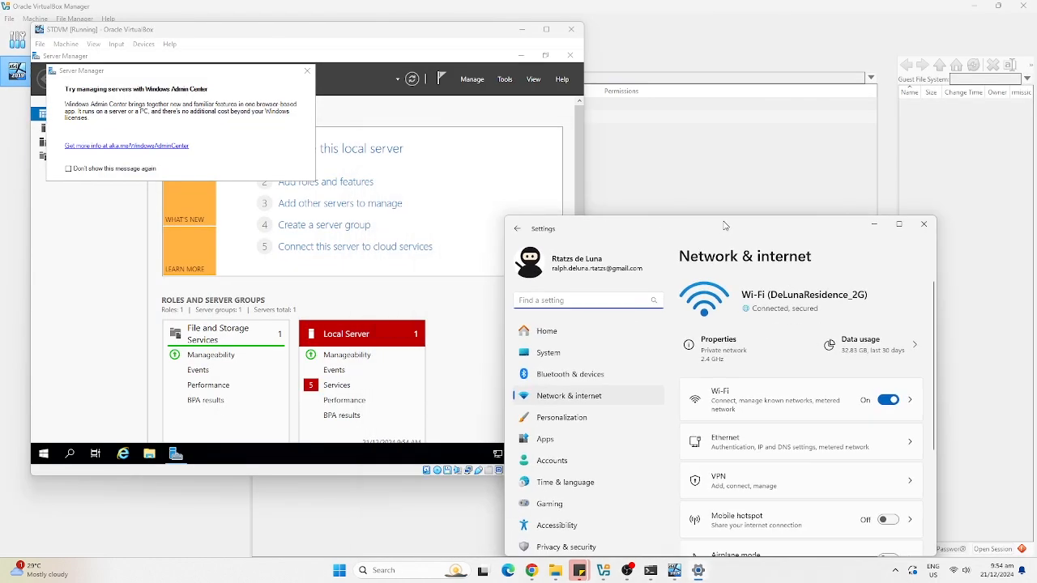
click(910, 400)
scroll(815, 428, down, 1)
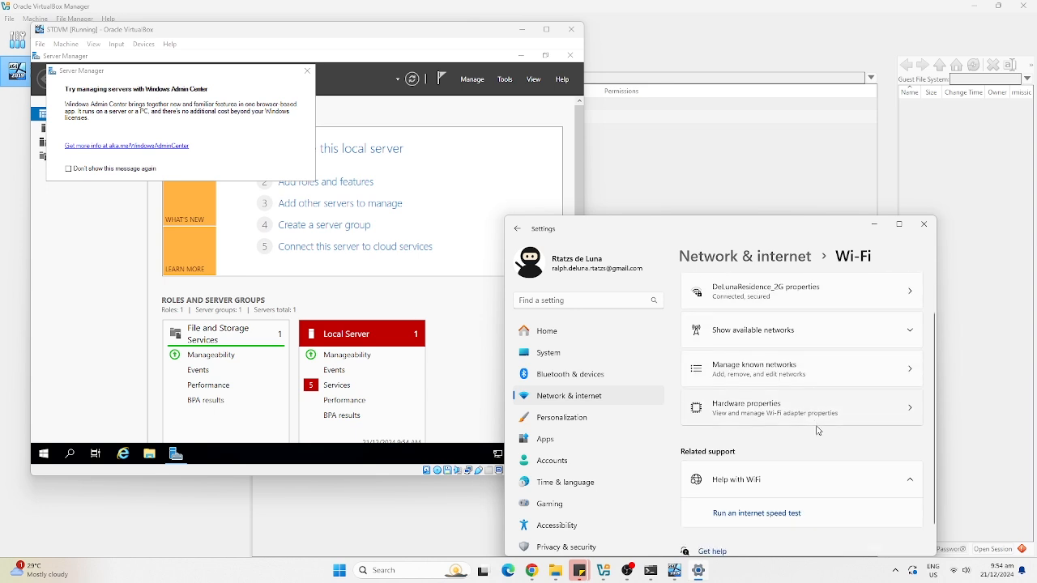
click(811, 369)
click(517, 229)
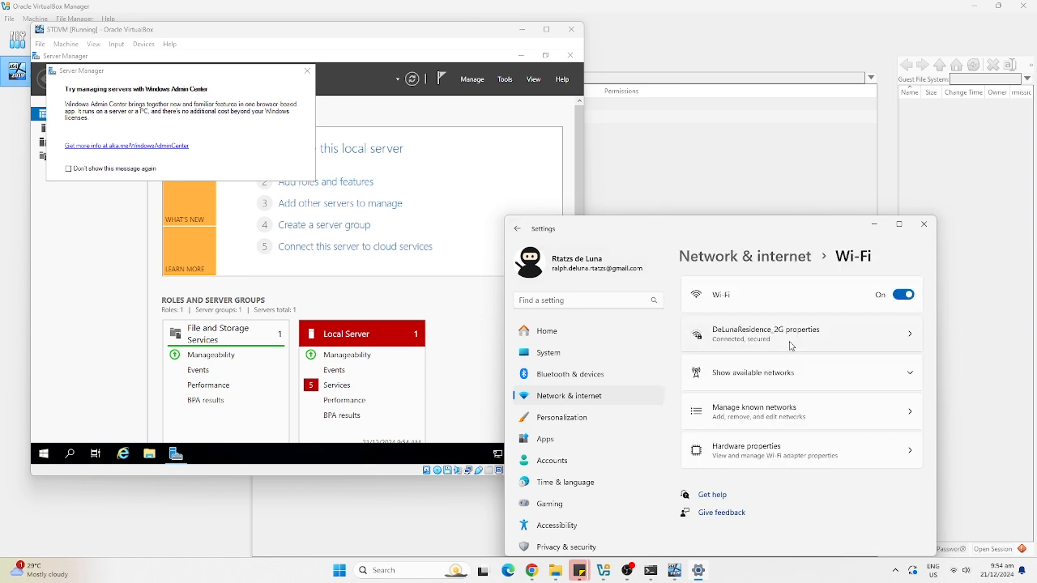
click(756, 344)
scroll(859, 397, down, 10)
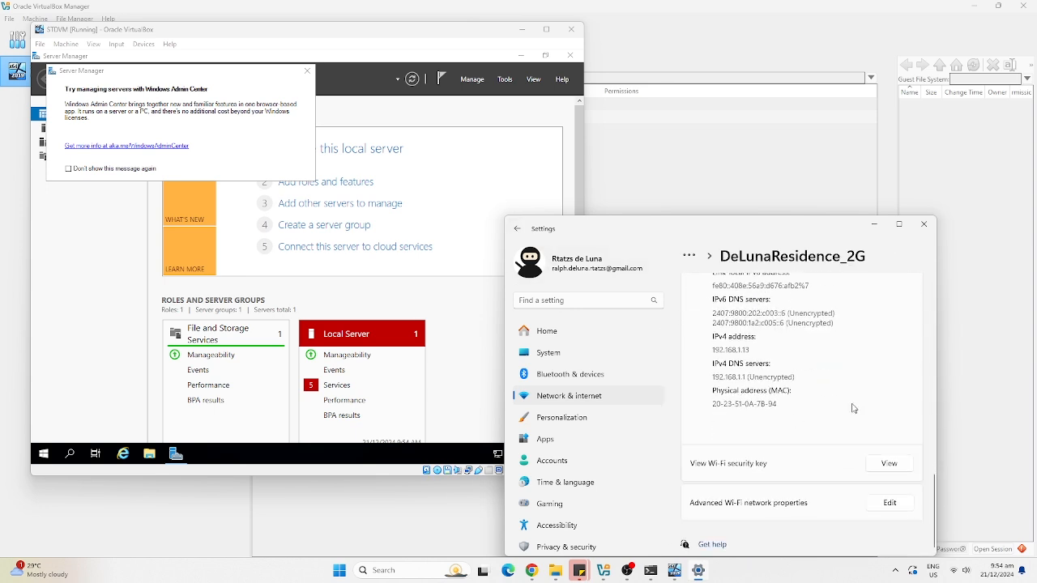
click(518, 229)
Browse the Network location in the host's File Explorer, expand it, and select the computer WIN-TTNPC3FDUH6
click(389, 571)
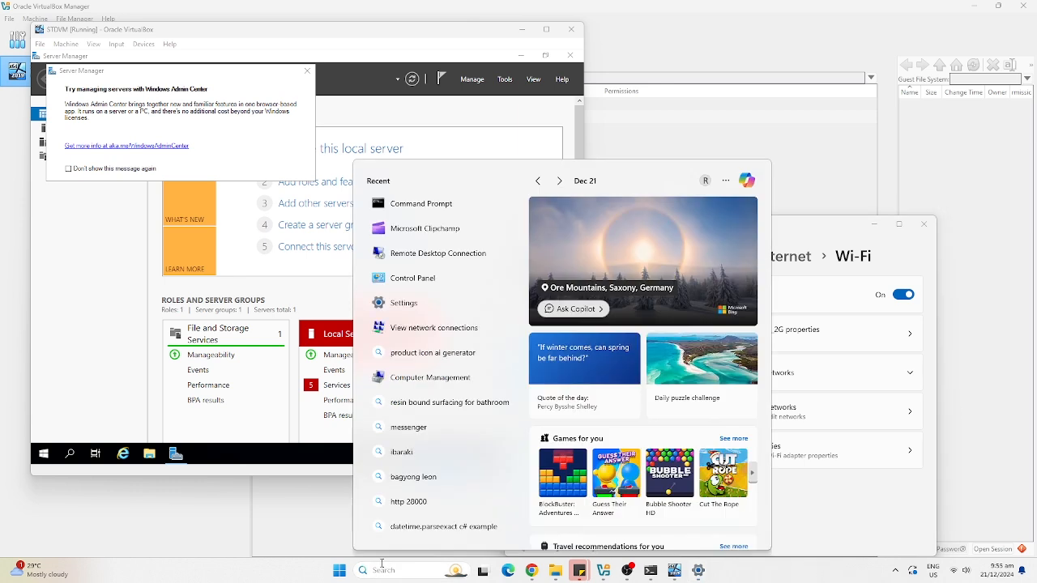
mouse_move(559, 574)
click(601, 519)
click(138, 442)
right_click(139, 455)
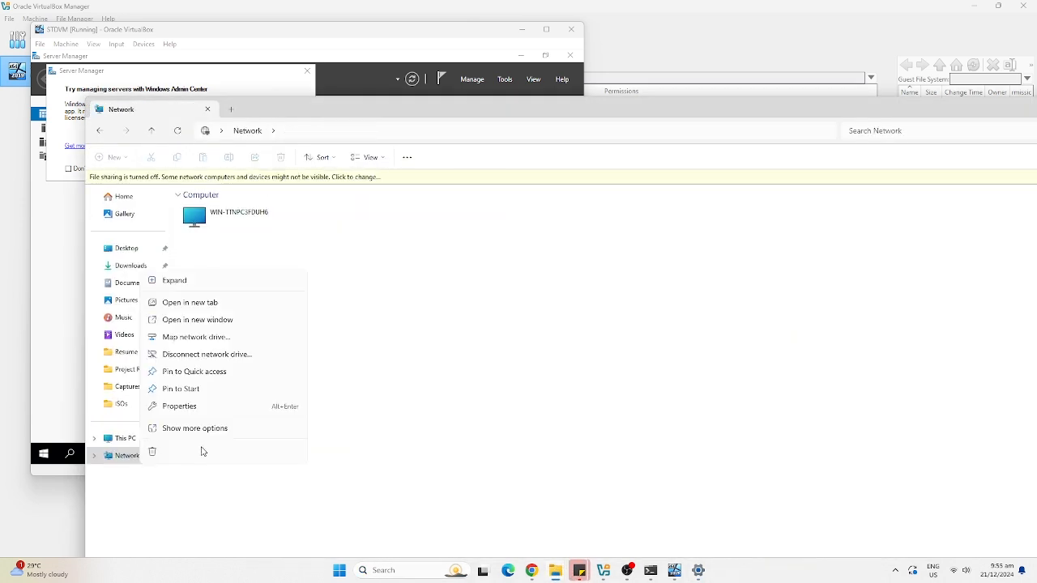
click(214, 428)
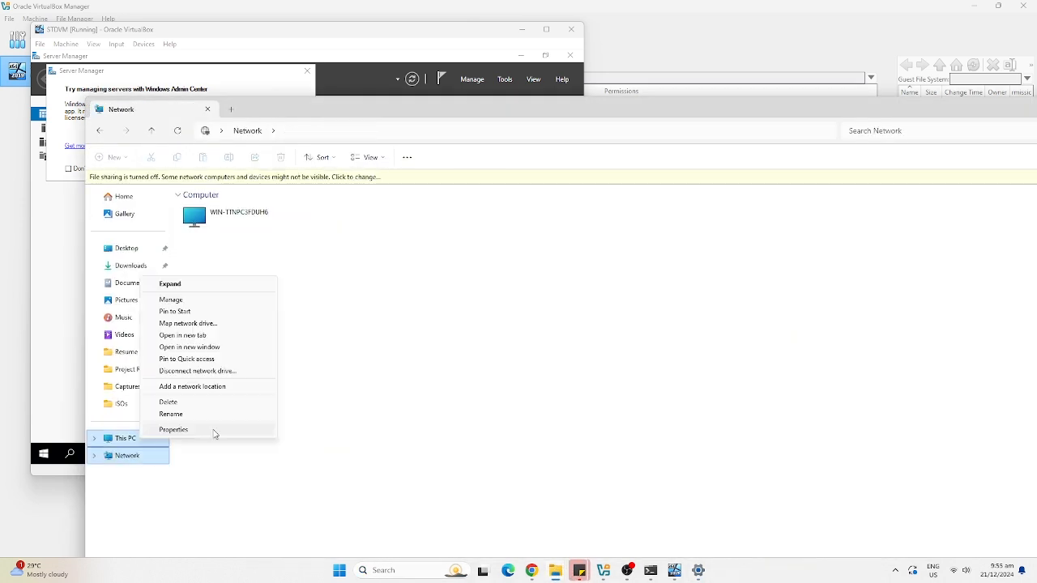
click(343, 403)
click(94, 456)
click(257, 226)
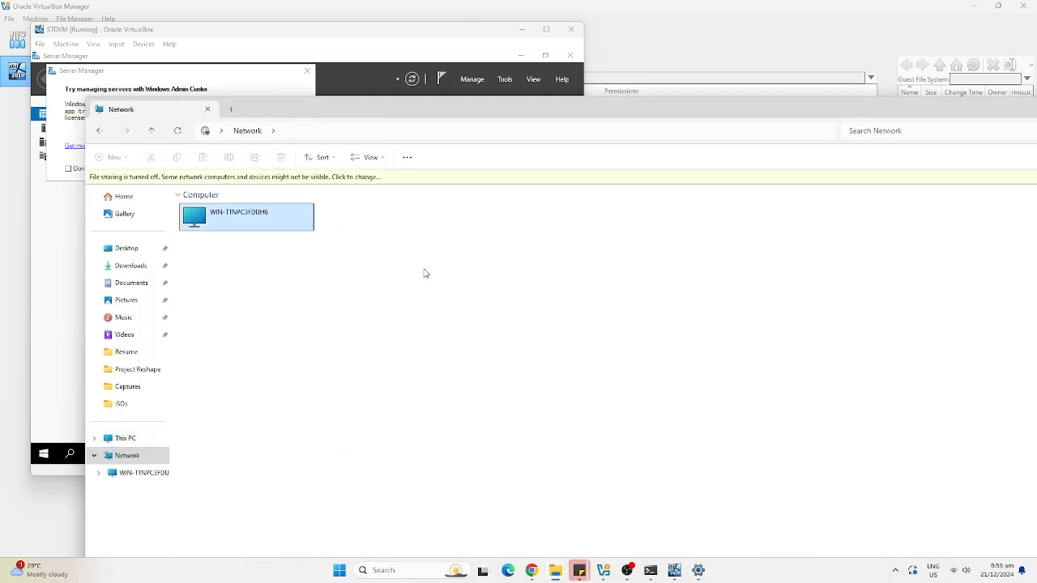
Return to the STDVM window and close the Windows Admin Center message and Server Manager
click(390, 37)
click(307, 71)
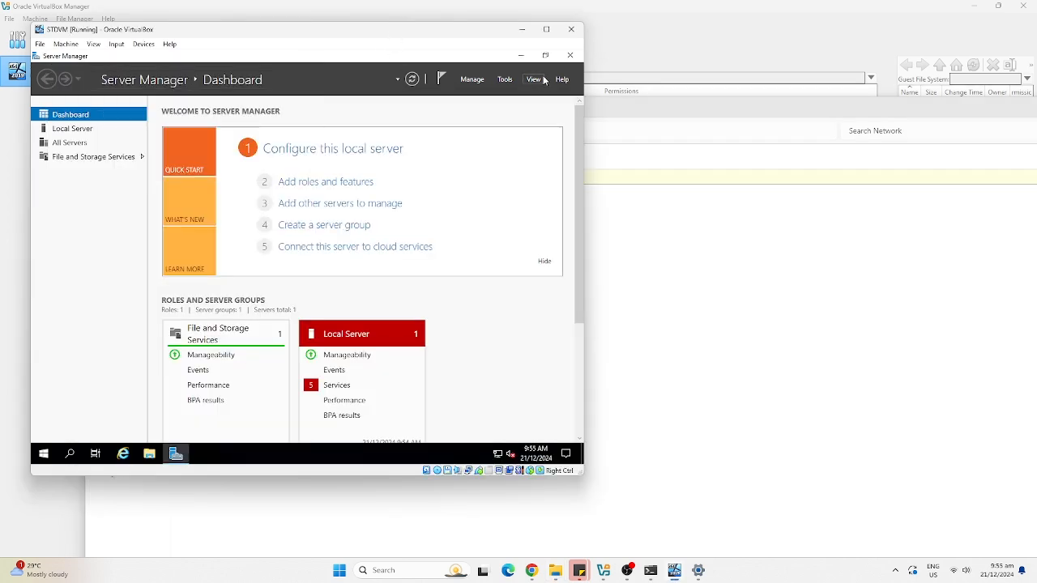
click(570, 56)
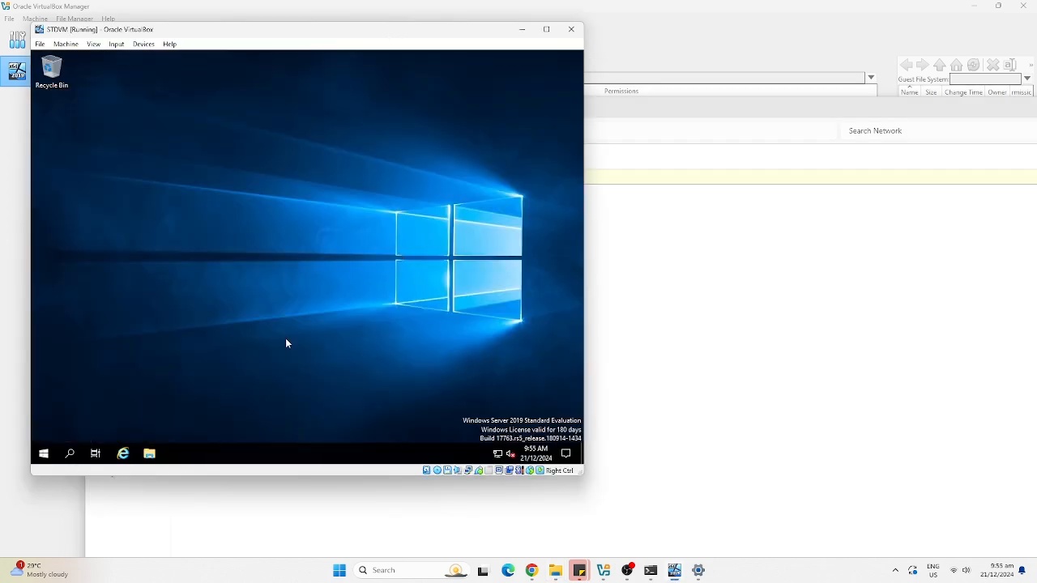
Open a Command Prompt in the virtual machine and run ipconfig to examine both network adapters
click(70, 454)
text(cmd)
key(Return)
text(ipconfig)
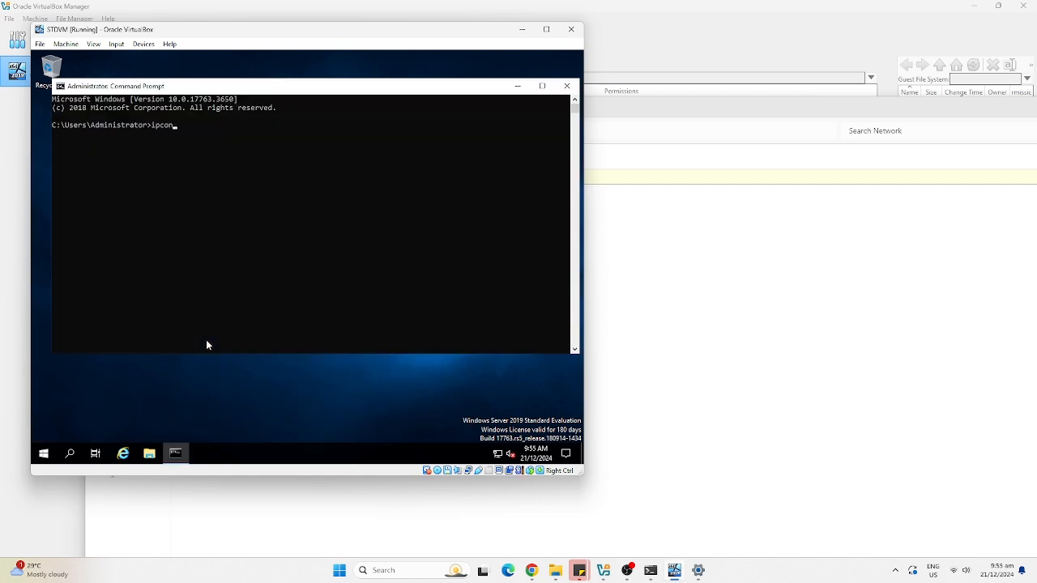
key(Return)
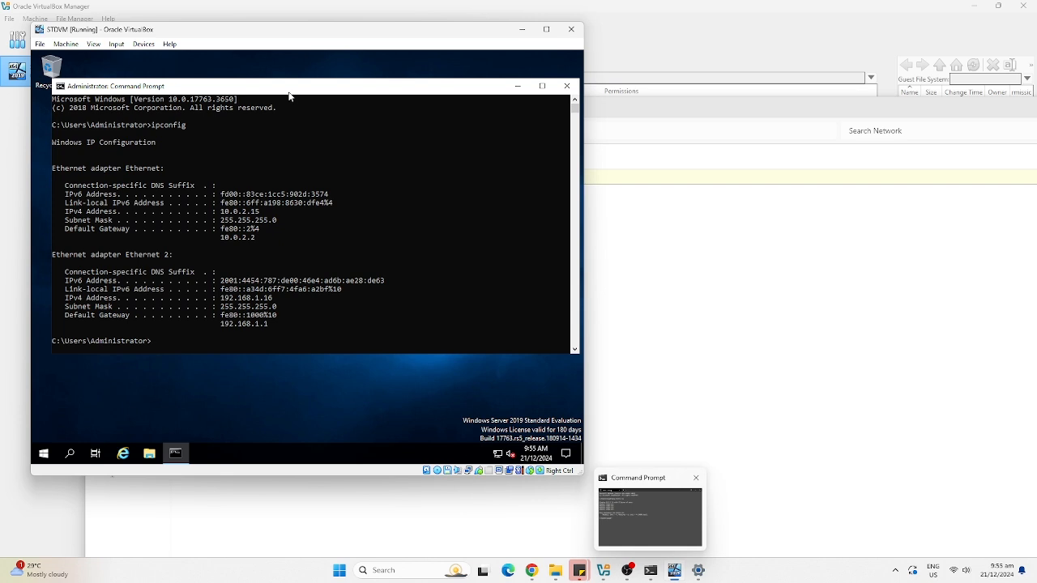
Open Remote Desktop Connection on the host computer and start a connection to 192.168.1.16
drag(325, 30, 732, 55)
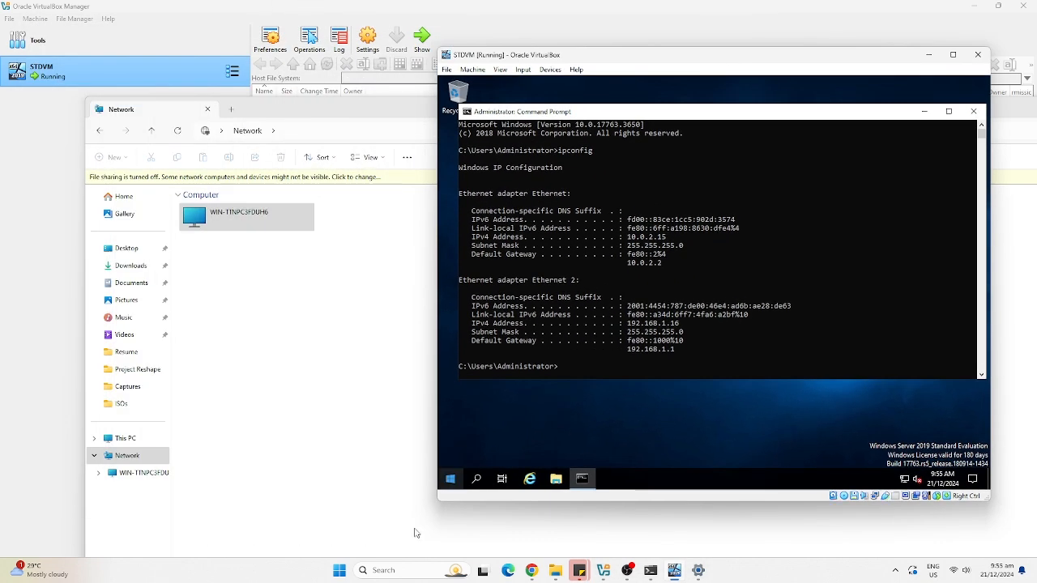
click(387, 571)
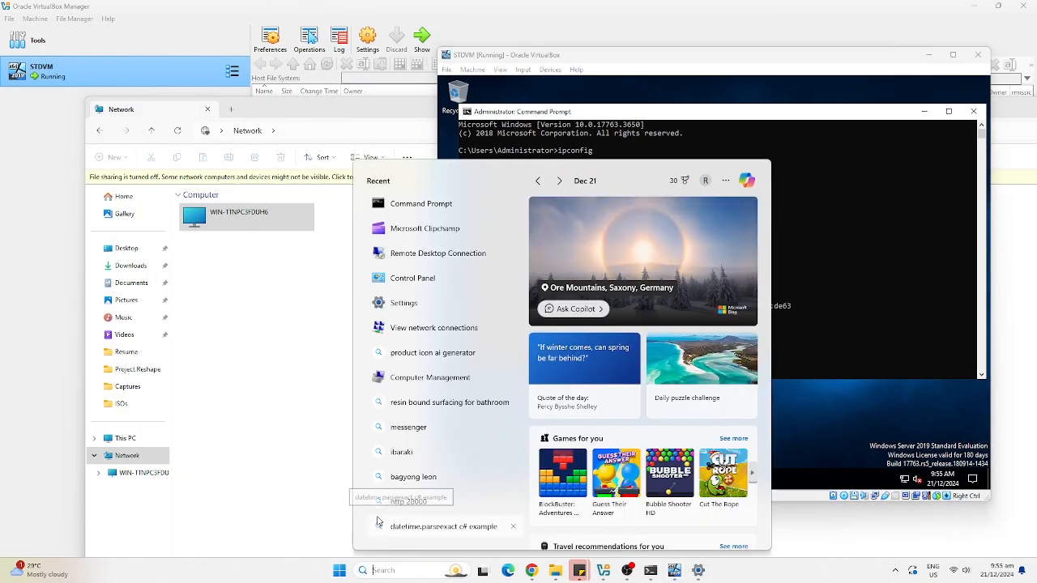
text(remote)
key(Return)
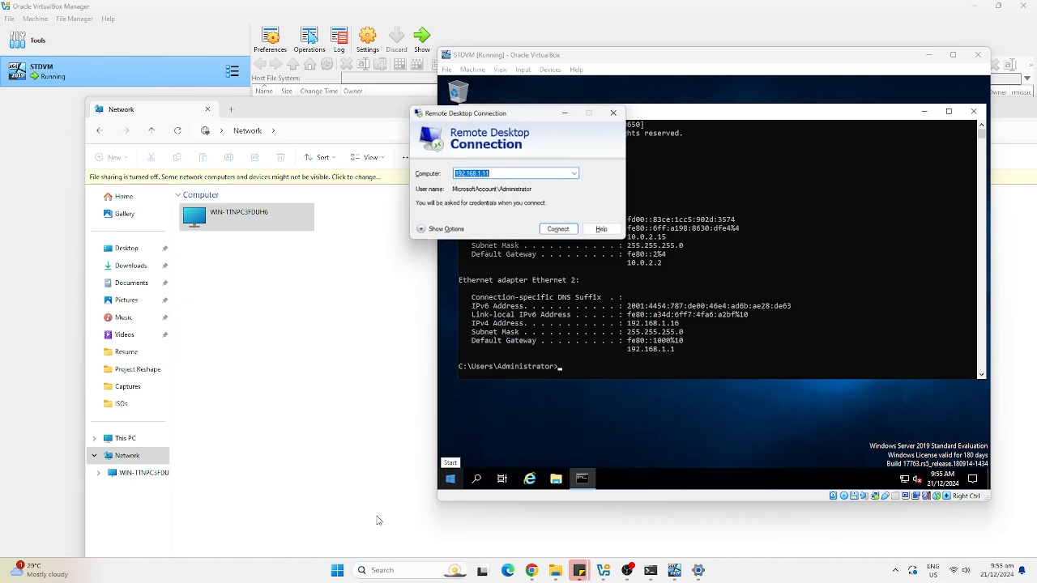
click(518, 174)
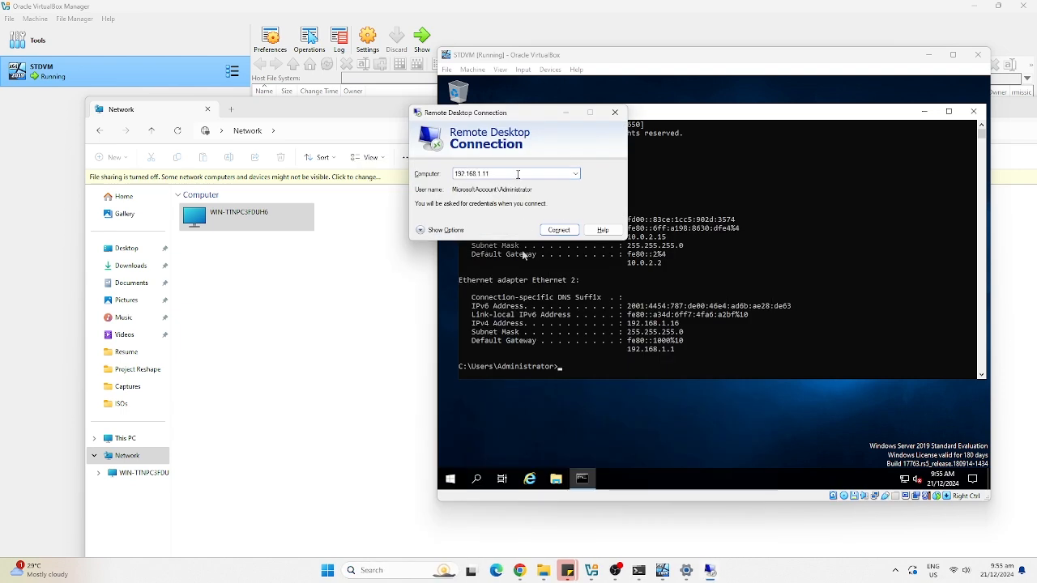
key(BackSpace)
text(6)
click(559, 230)
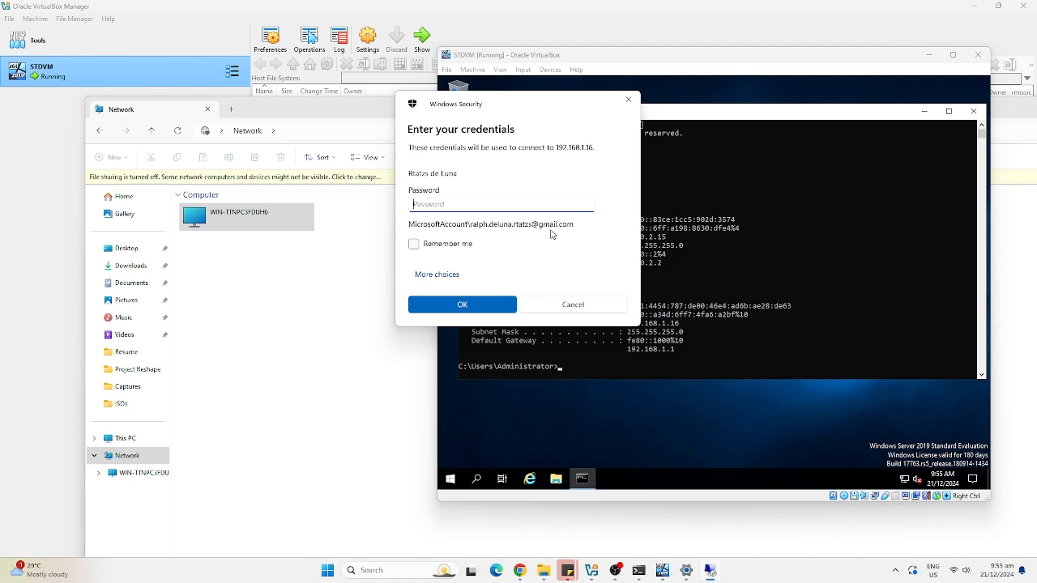
Sign in with a different account, entering Administrator as user name and the account password, and accept the certificate warning to connect
click(437, 275)
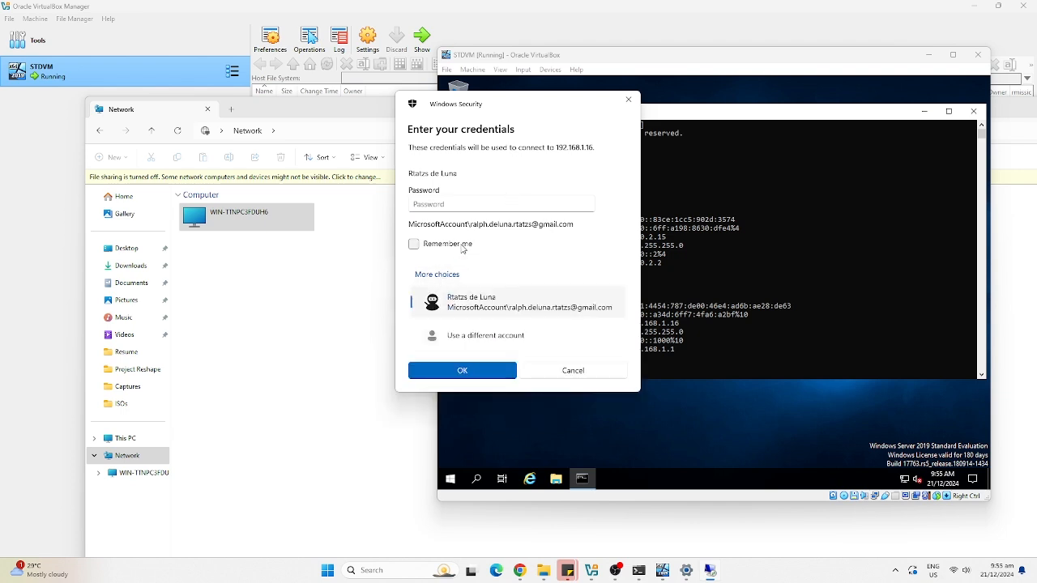
click(491, 335)
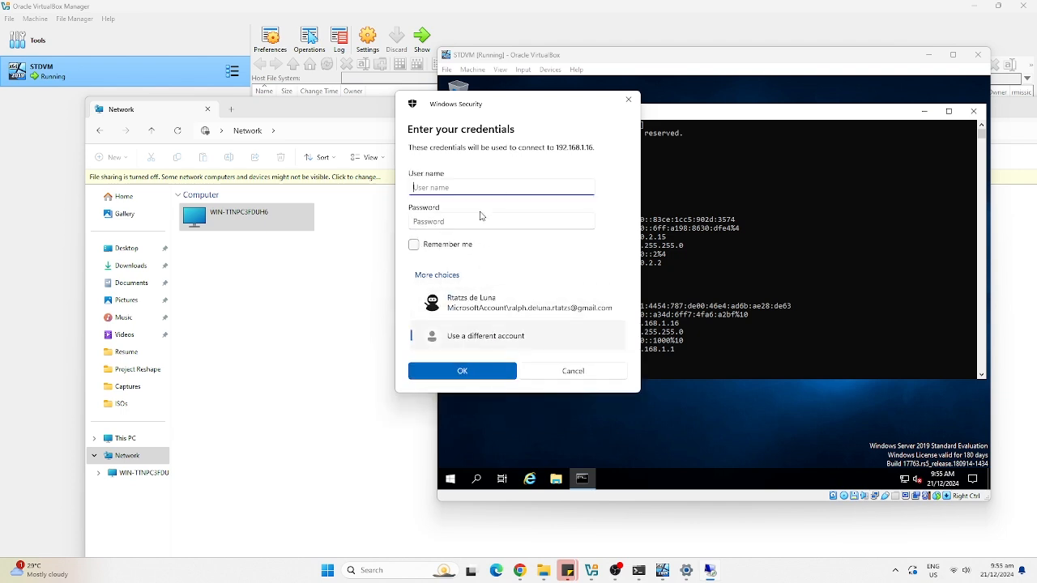
text(Administrator)
click(480, 218)
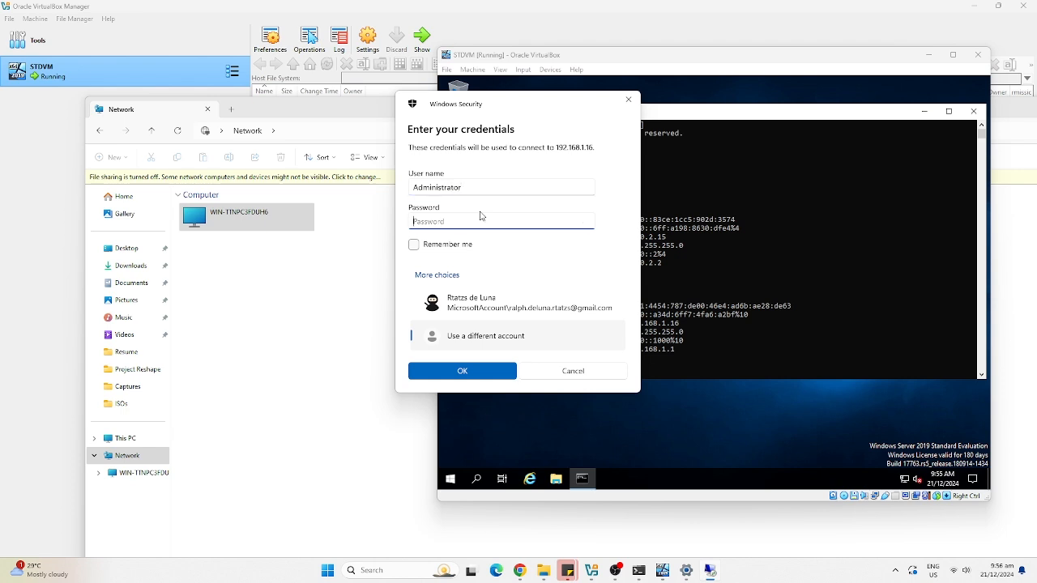
text(P)
drag(585, 223, 586, 225)
click(477, 377)
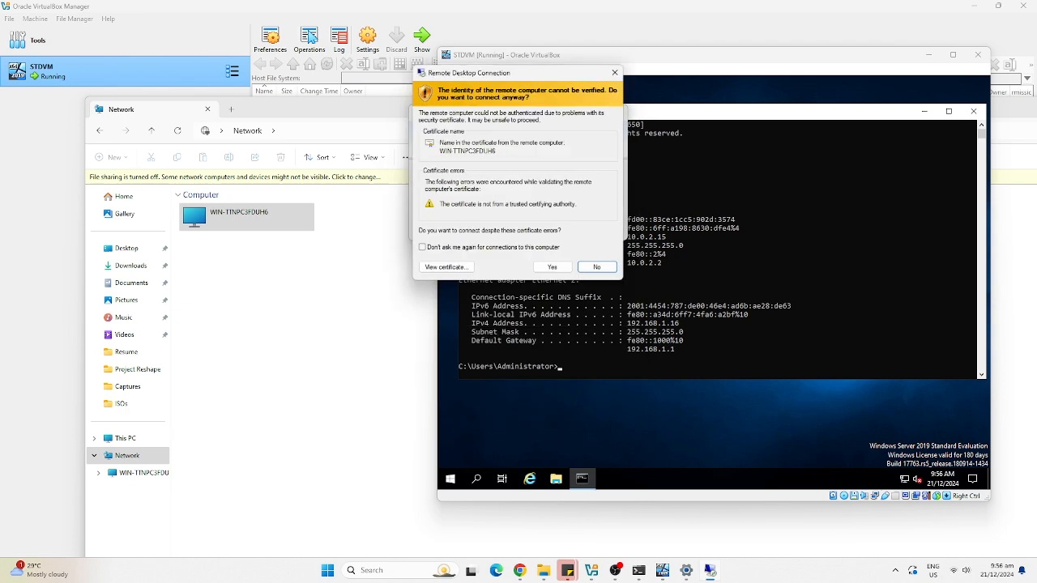
click(552, 271)
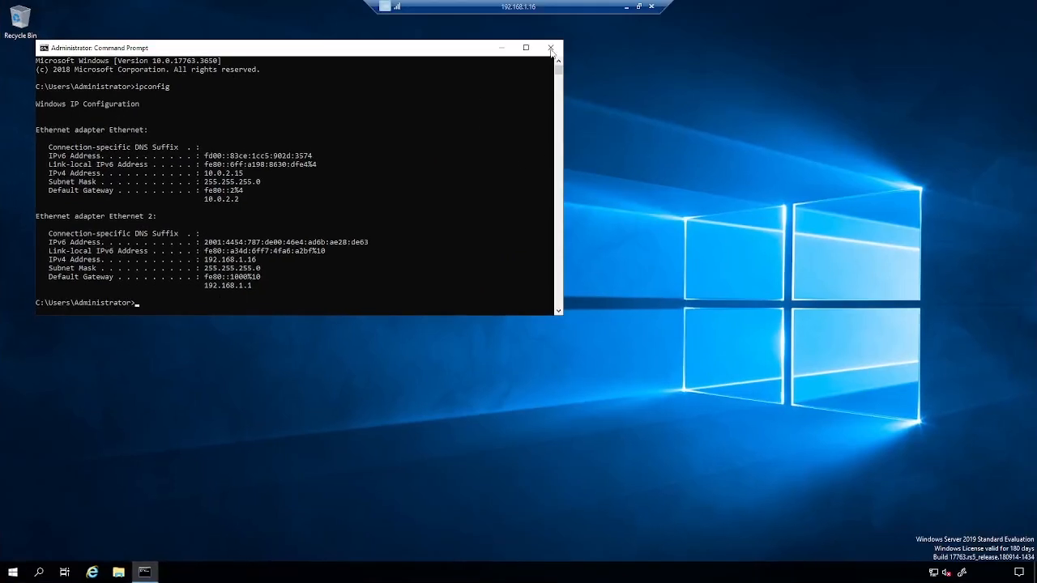
Close the open Command Prompt in the remote session, open a new one, and run ipconfig
click(551, 48)
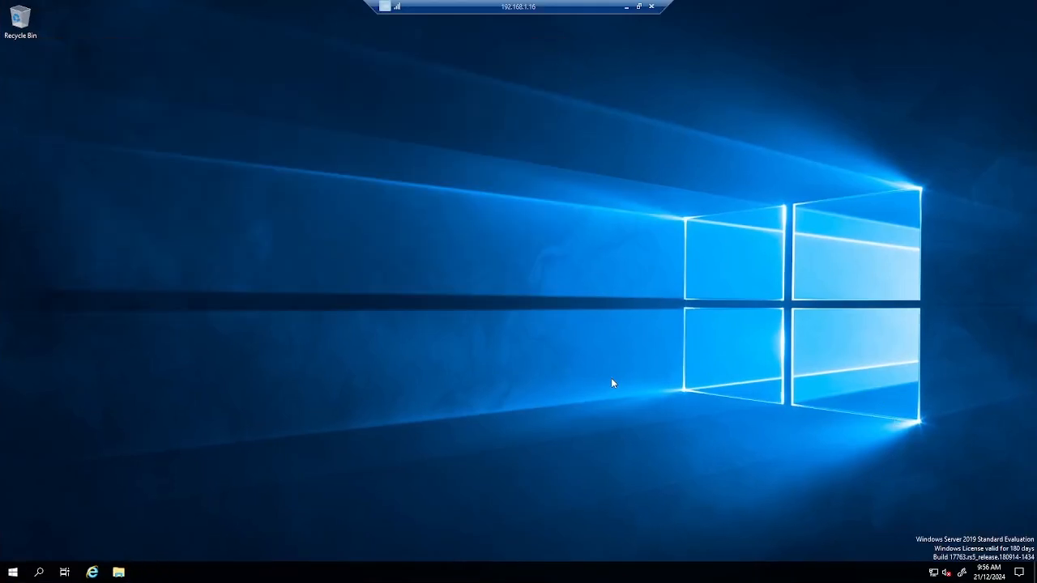
key(super+r)
key(Return)
text(i)
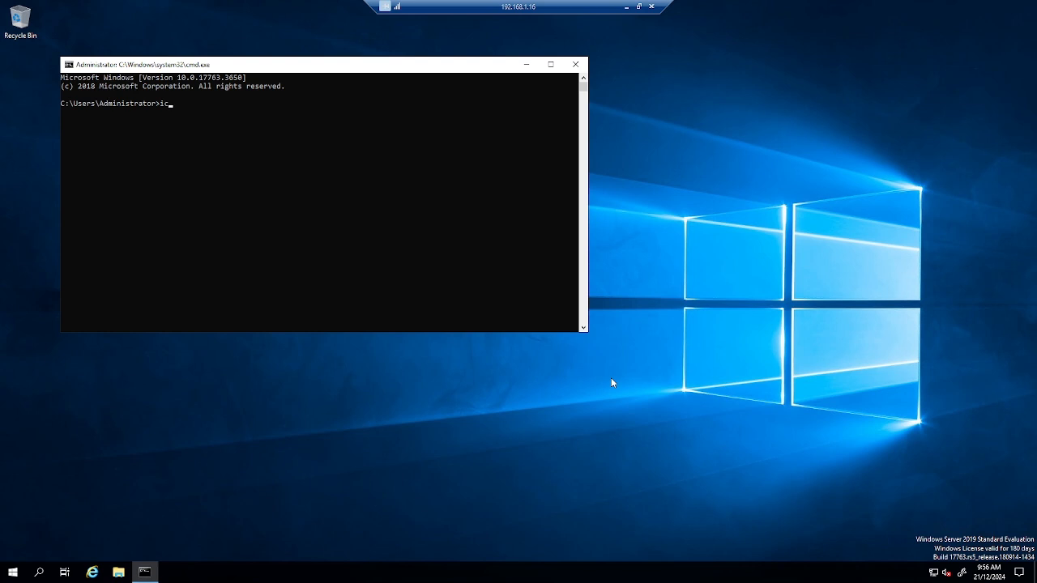
text(pconfig)
key(Return)
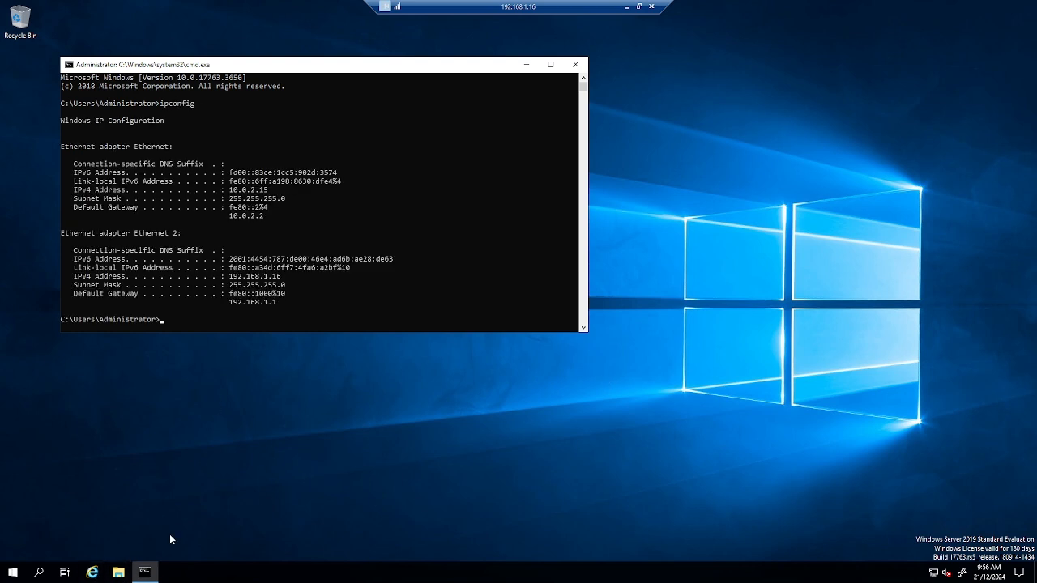
Move the Command Prompt window toward the middle of the remote desktop and run systeminfo in it
click(125, 571)
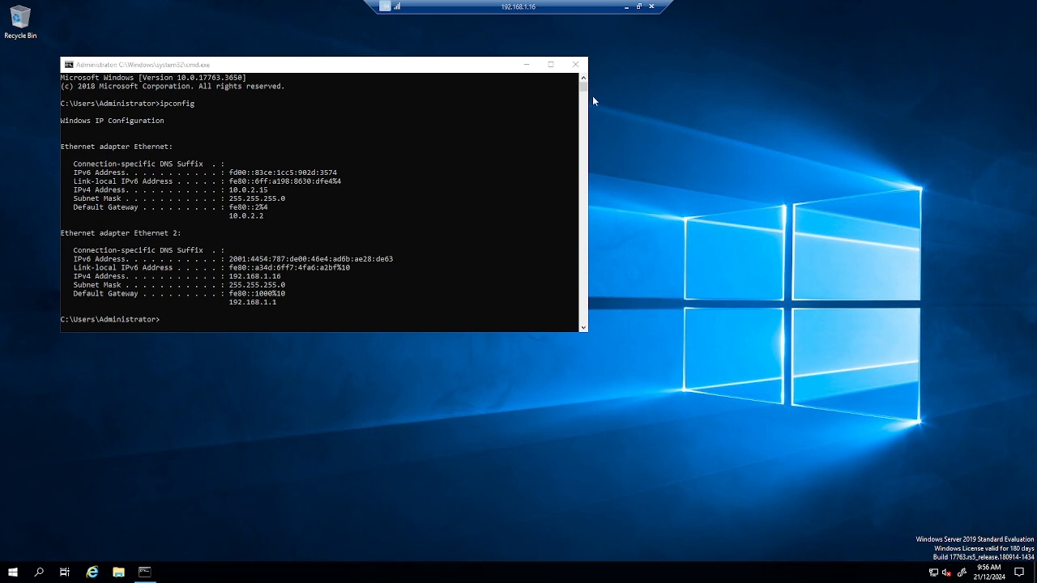
drag(591, 99, 420, 98)
drag(334, 65, 726, 208)
click(181, 510)
click(16, 565)
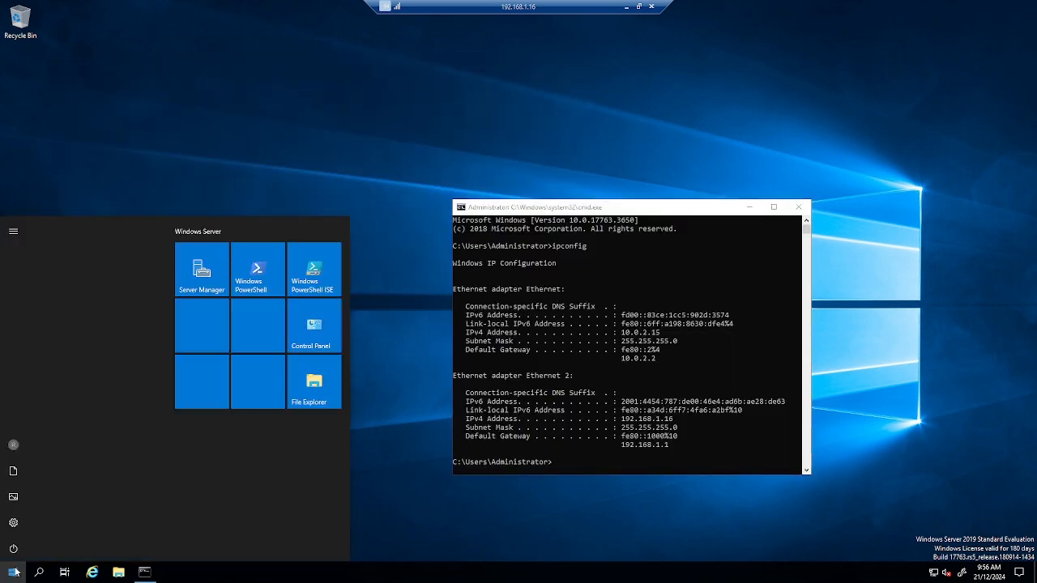
click(593, 436)
click(604, 469)
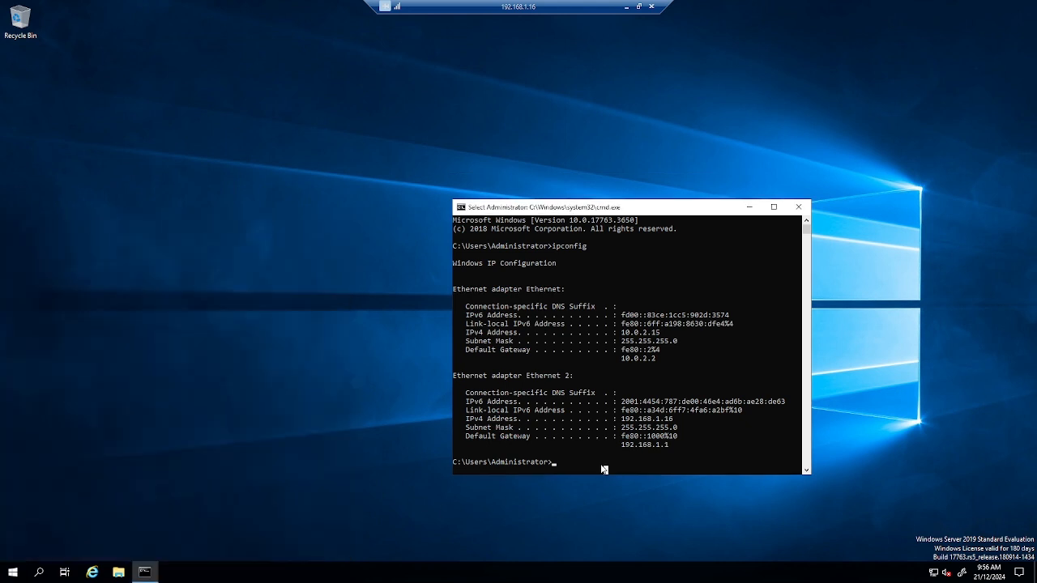
text(system)
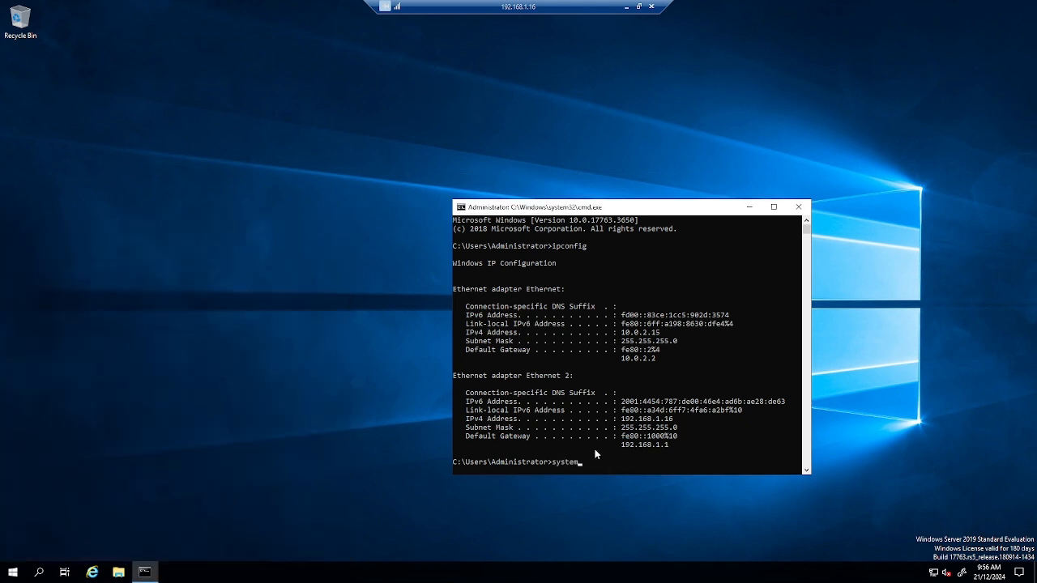
text(info)
key(Return)
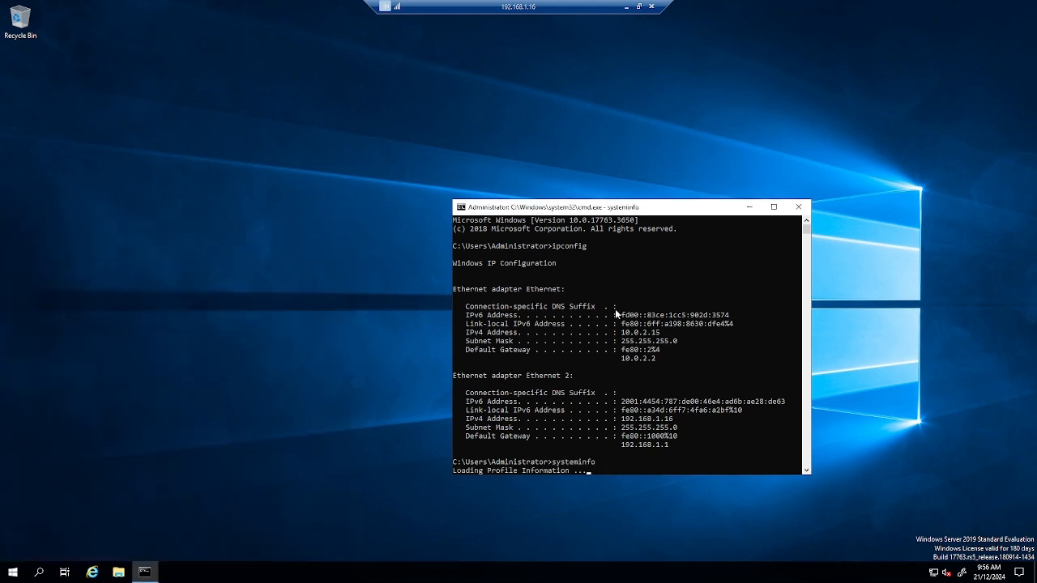
Reposition and enlarge the Command Prompt window to examine the server's systeminfo output from host name to network cards
drag(675, 207, 546, 35)
drag(680, 303, 835, 485)
scroll(738, 377, up, 2)
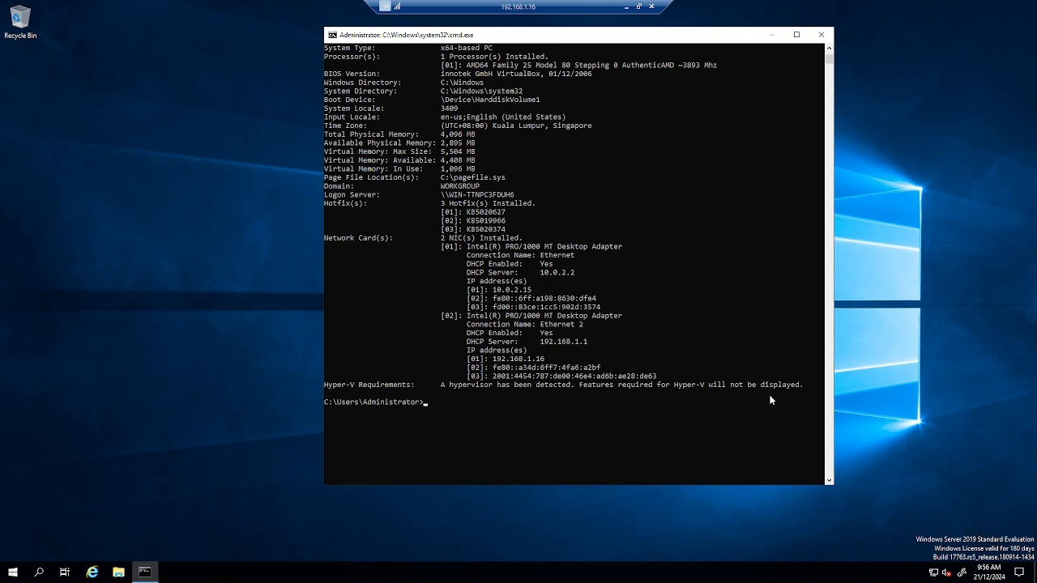
scroll(705, 389, up, 7)
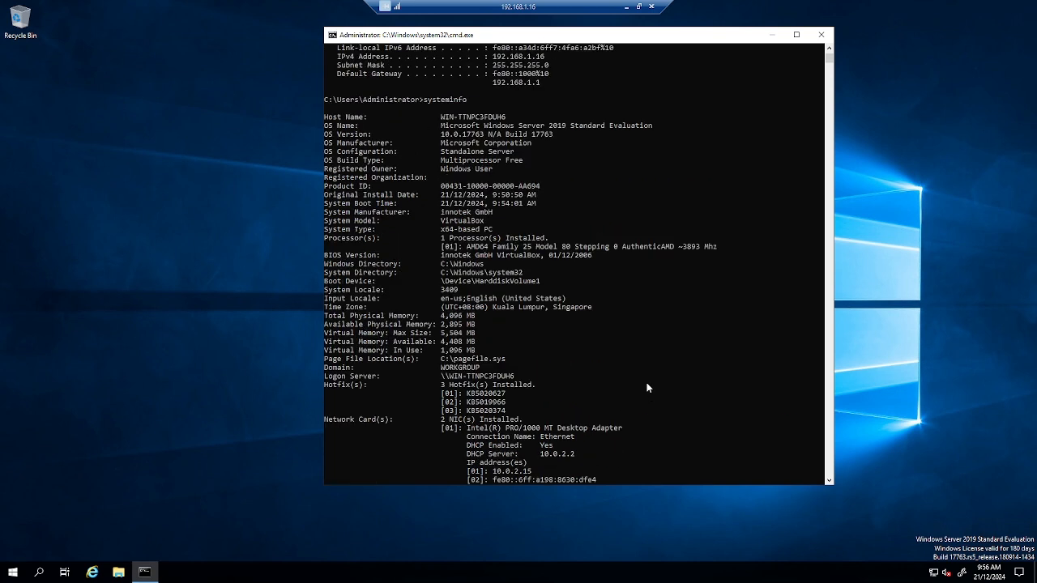
scroll(646, 382, down, 6)
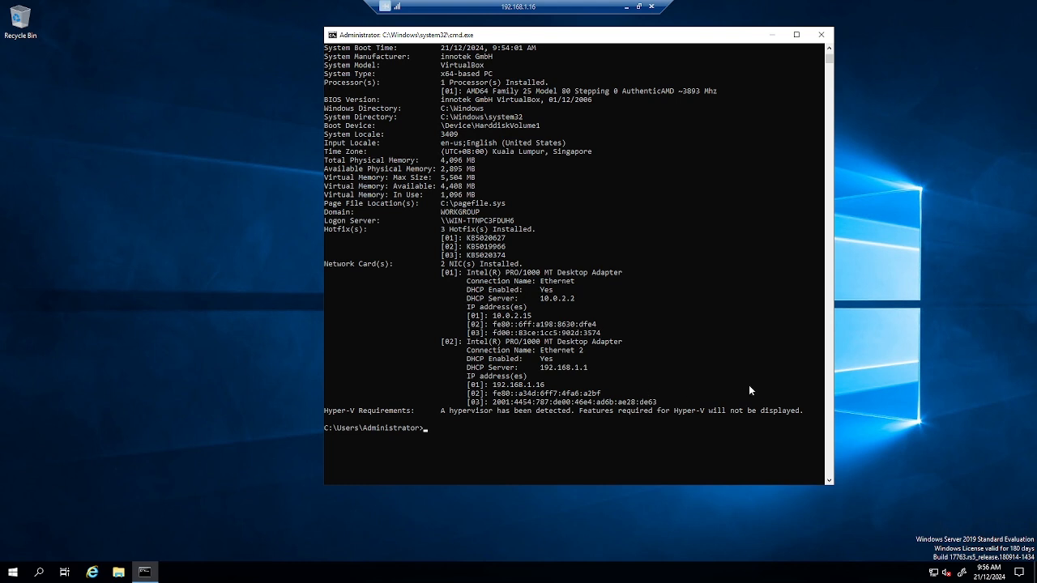
Close the remote Command Prompt and disconnect the Remote Desktop session to 192.168.1.16
click(820, 35)
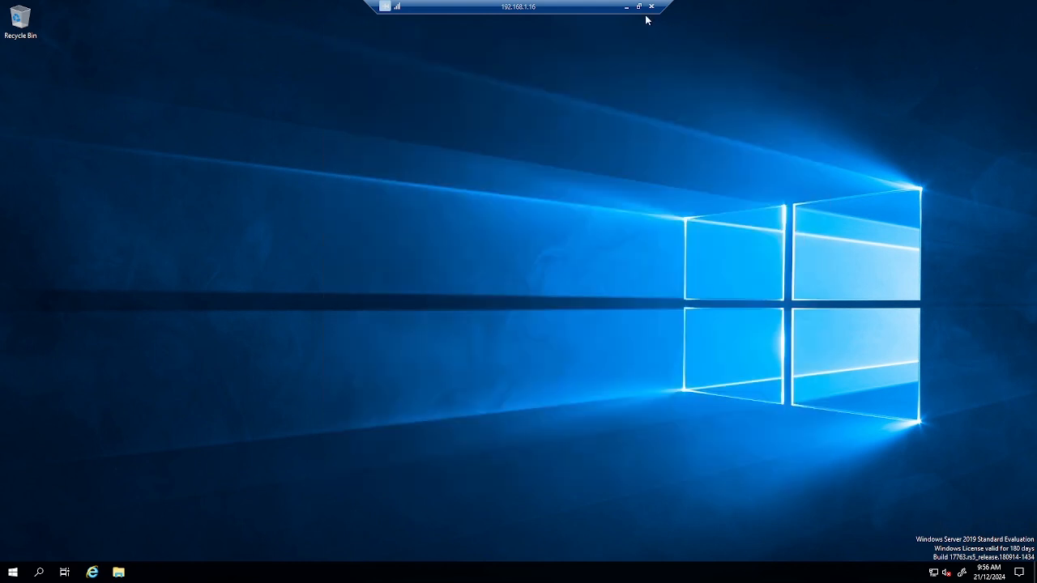
click(651, 7)
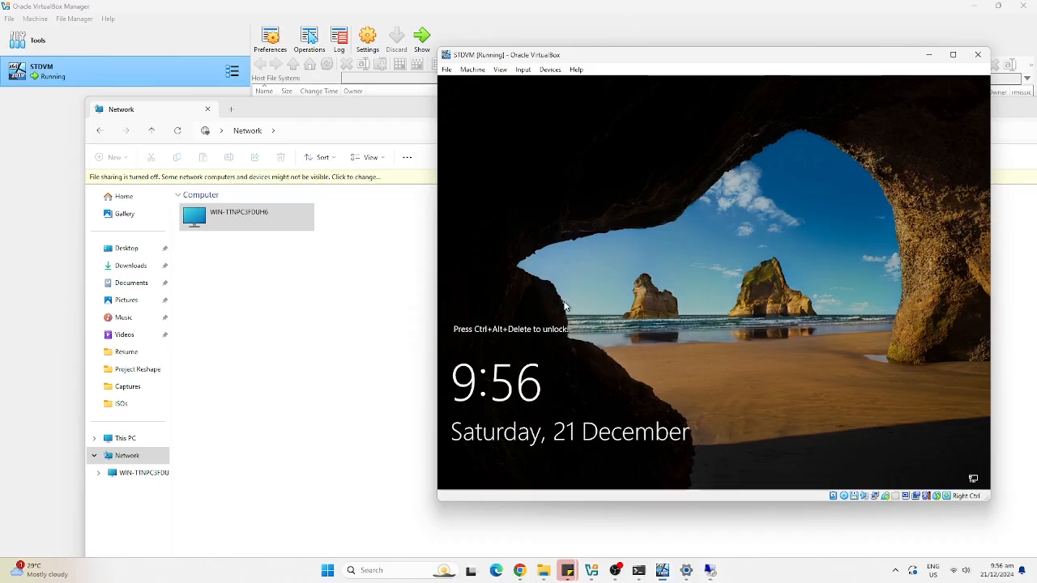
Bring up the host computer's already open Command Prompt, move it toward the middle of the screen, and clear its output
click(415, 572)
text(cm)
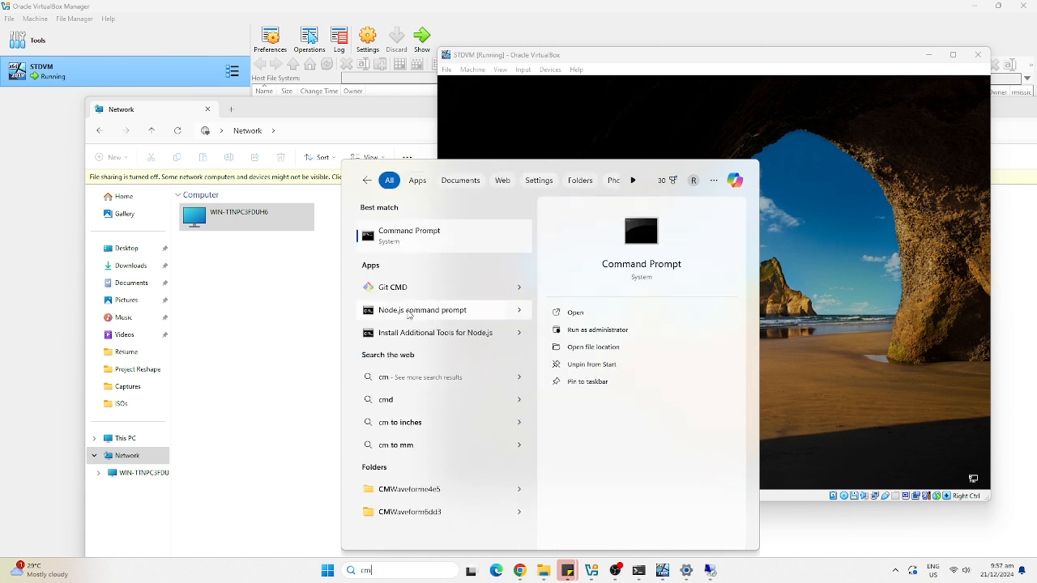
click(641, 569)
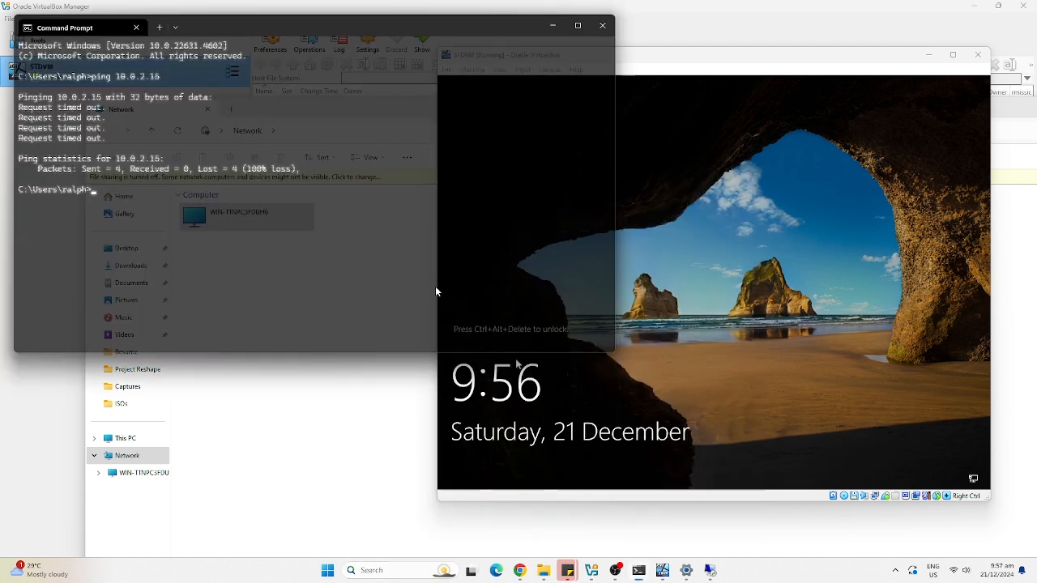
drag(388, 26, 634, 169)
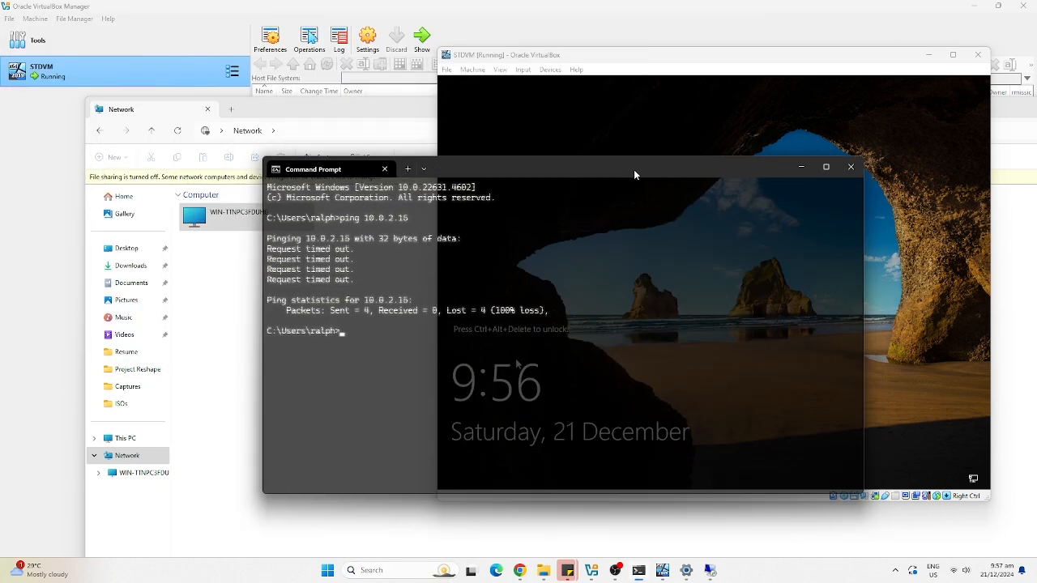
text(cls)
key(Return)
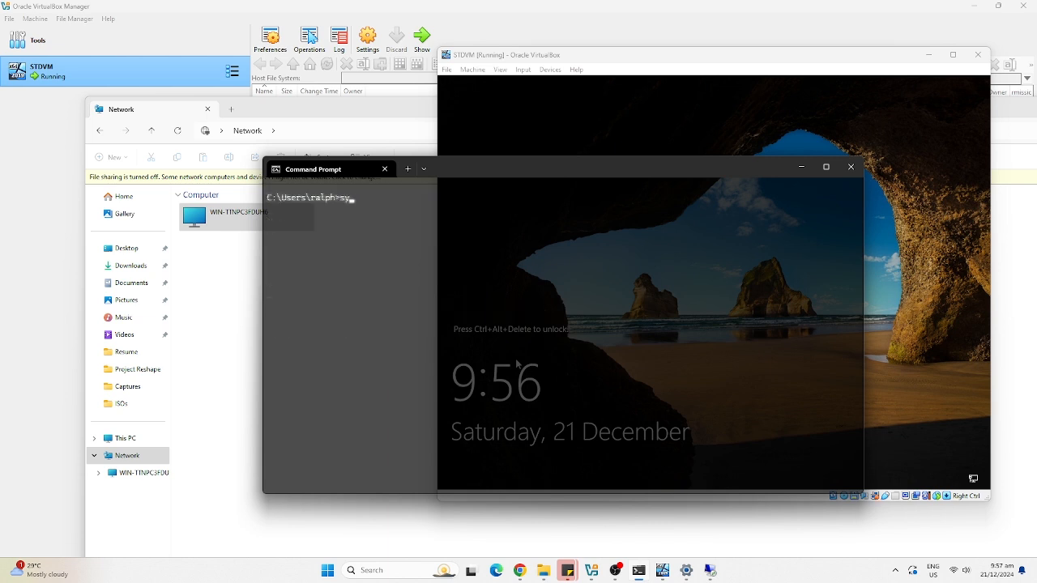
Run systeminfo on the host and examine its network card and Hyper-V requirement details
text(systeminfo)
key(Return)
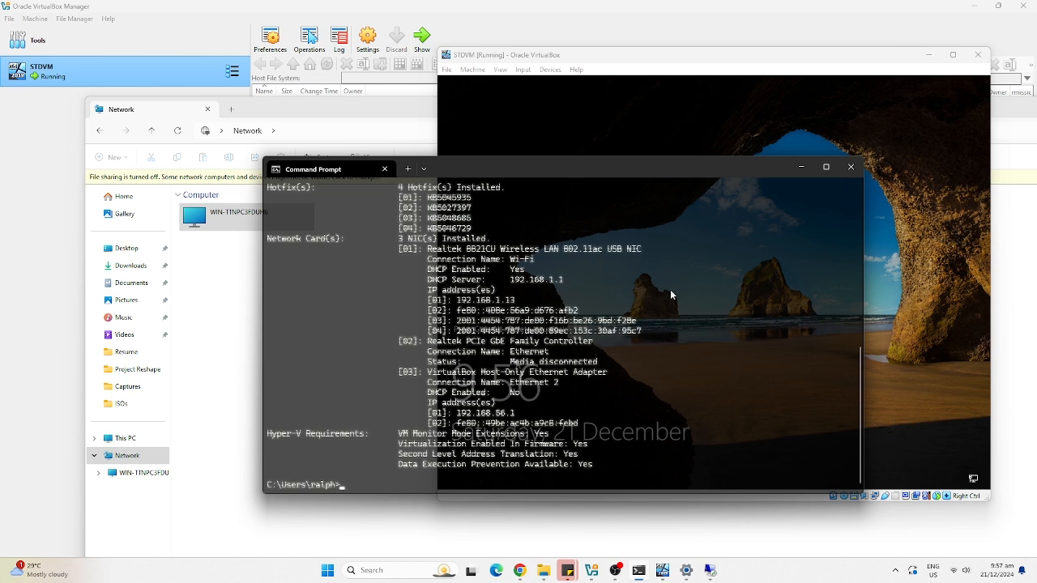
drag(548, 437, 611, 452)
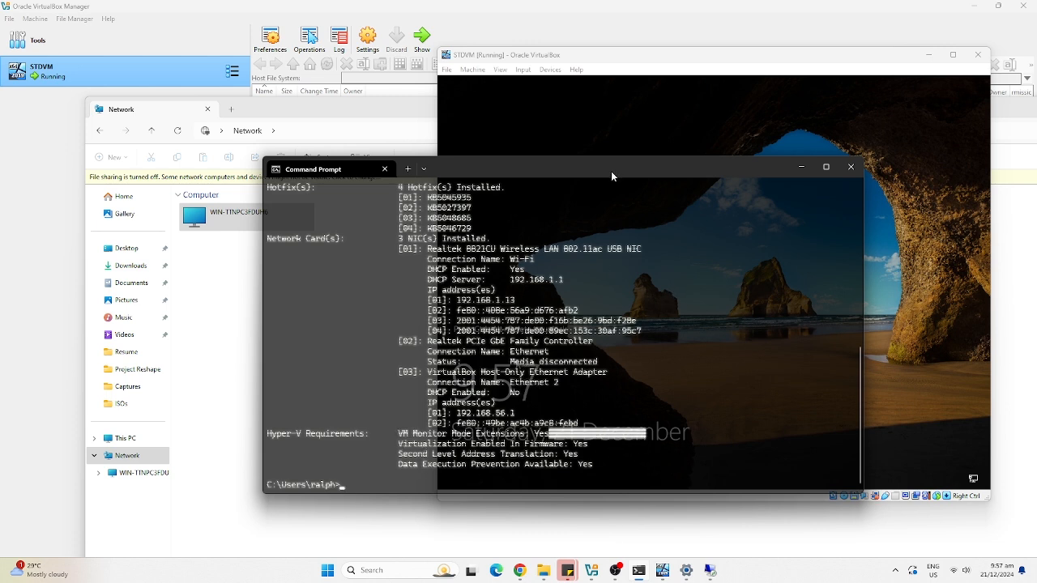
drag(612, 173, 691, 200)
click(695, 468)
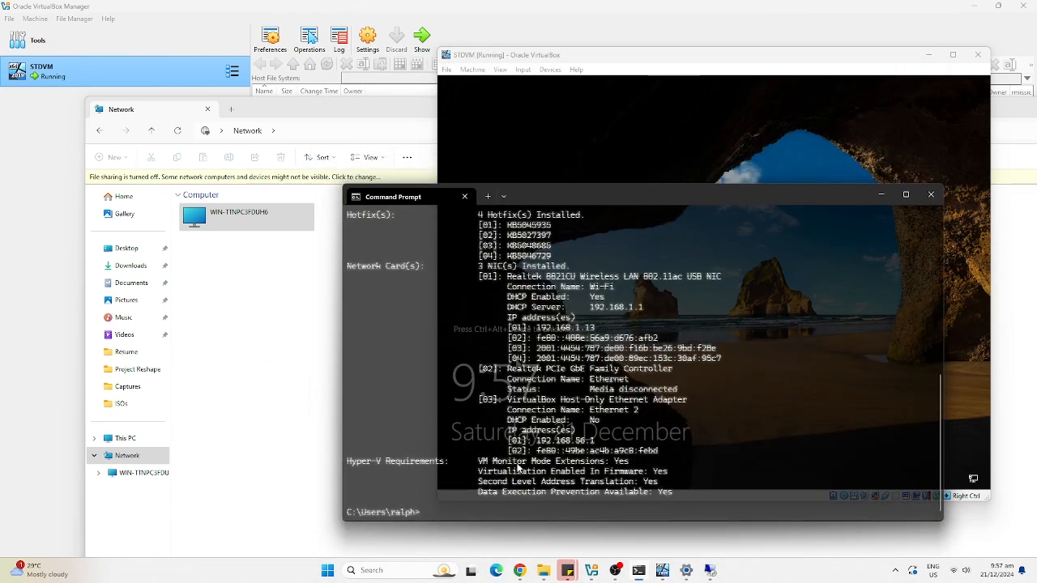